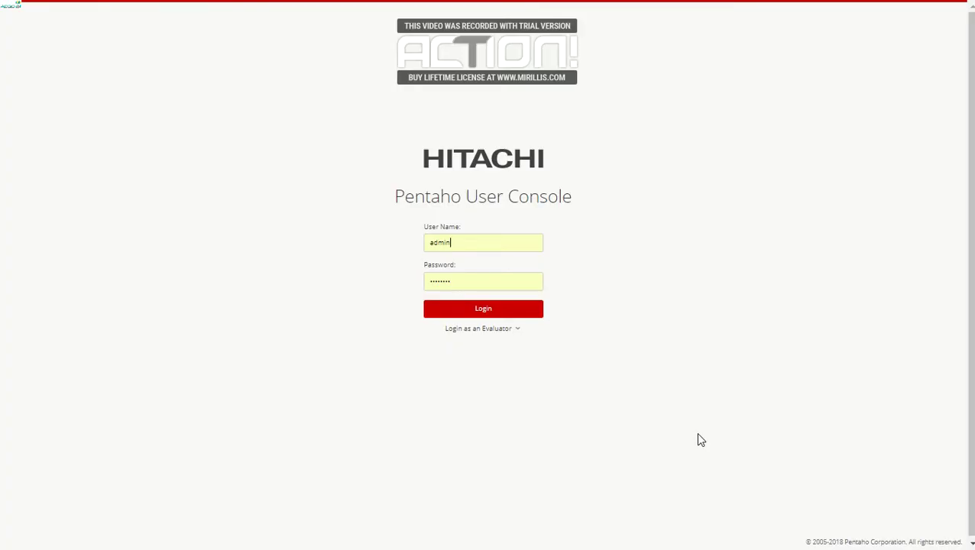
Step: Log in to the Pentaho User Console with the credentials already filled in
{"action": "key", "text": "F11"}
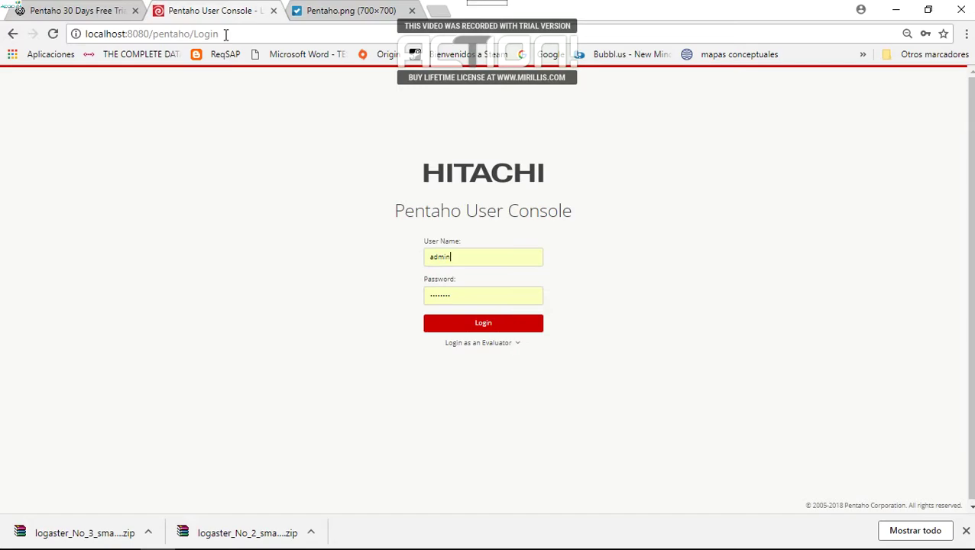
{"action": "key", "text": "F11"}
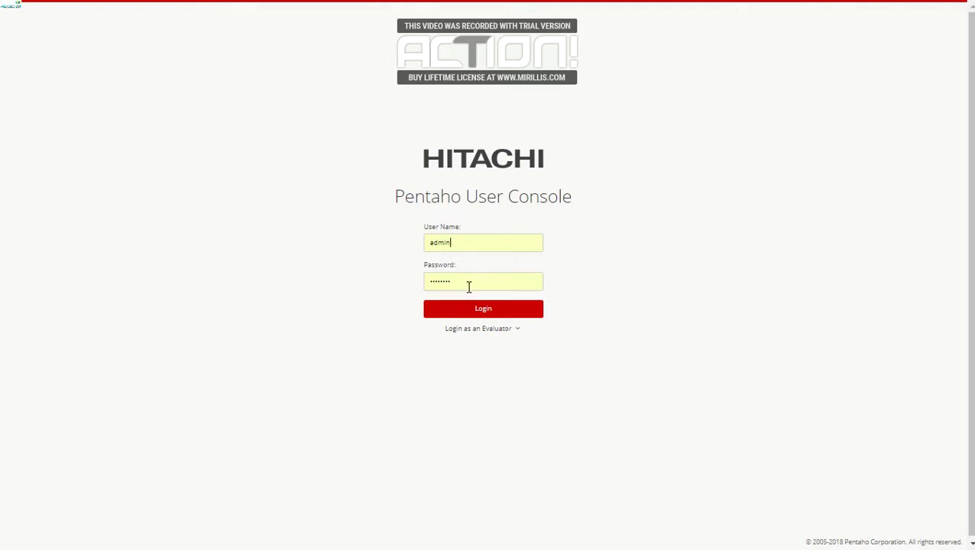
{"action": "left_click", "coordinate": [482, 309]}
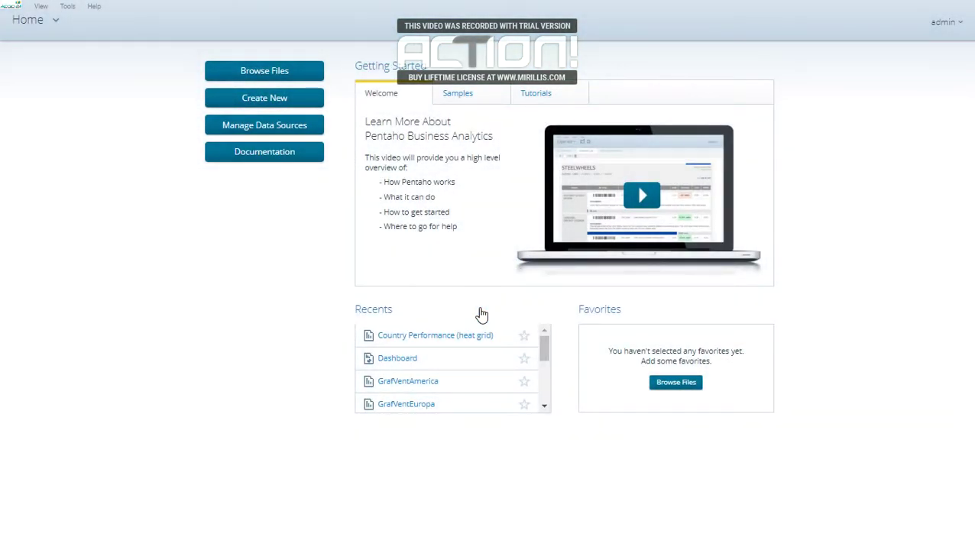
{"action": "left_click", "coordinate": [21, 11]}
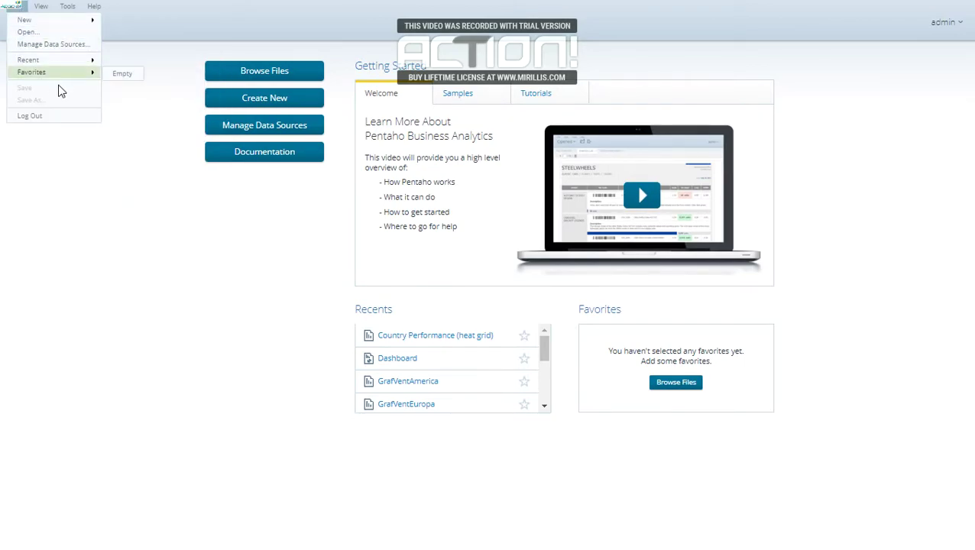
{"action": "left_click", "coordinate": [128, 205]}
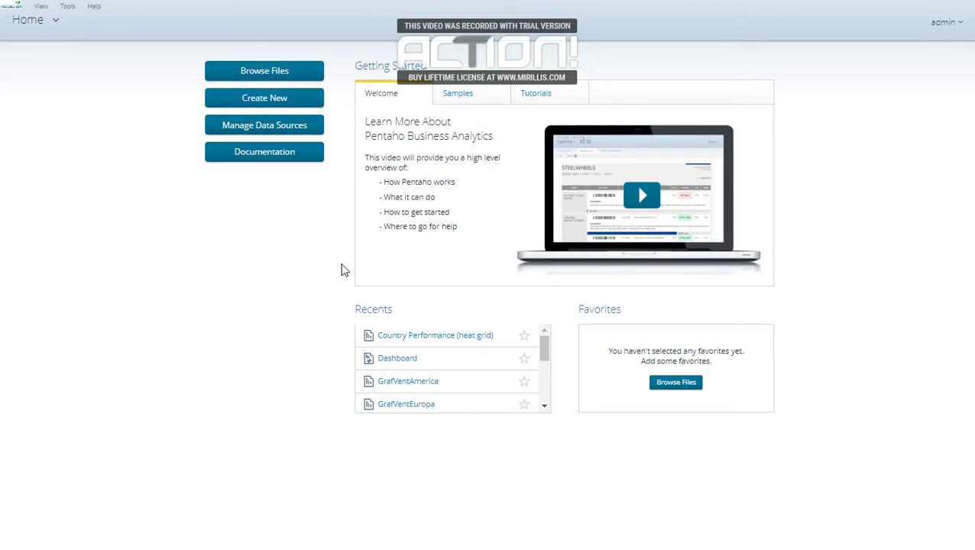
Step: Start a new data source from the home page and set its source type to CSV File
{"action": "left_click", "coordinate": [271, 109]}
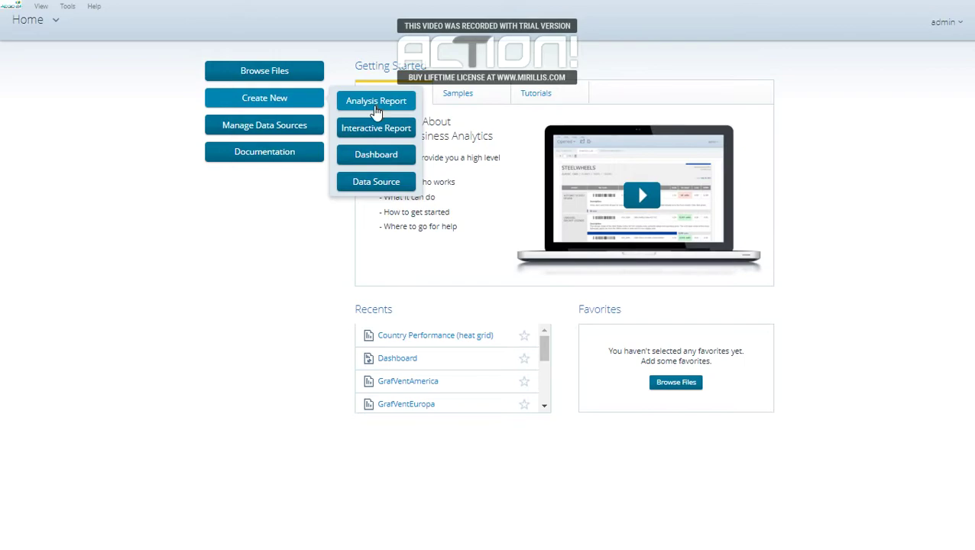
{"action": "left_click", "coordinate": [392, 185]}
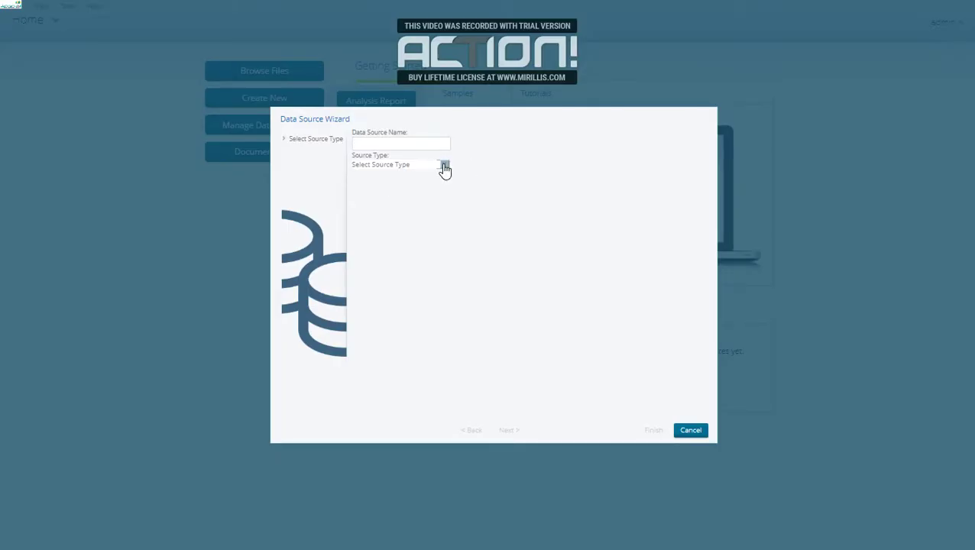
{"action": "left_click", "coordinate": [444, 165]}
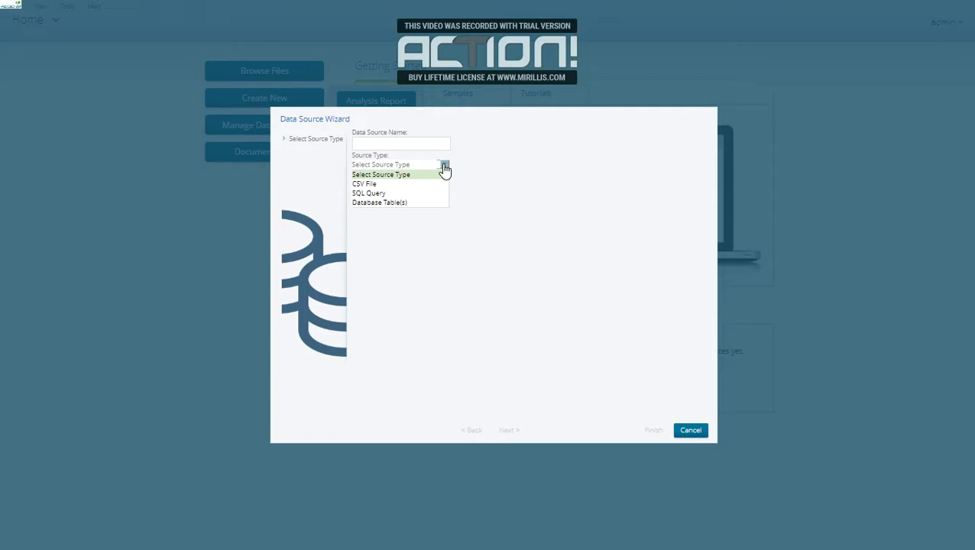
{"action": "left_click", "coordinate": [416, 184]}
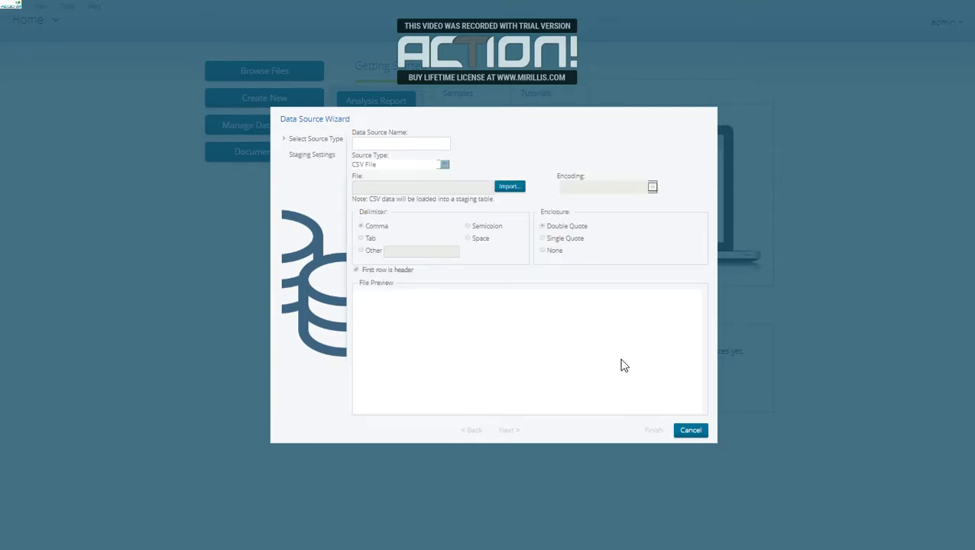
Step: Import the Financial Sample CSV file from the BI folder into the data source
{"action": "left_click", "coordinate": [512, 187]}
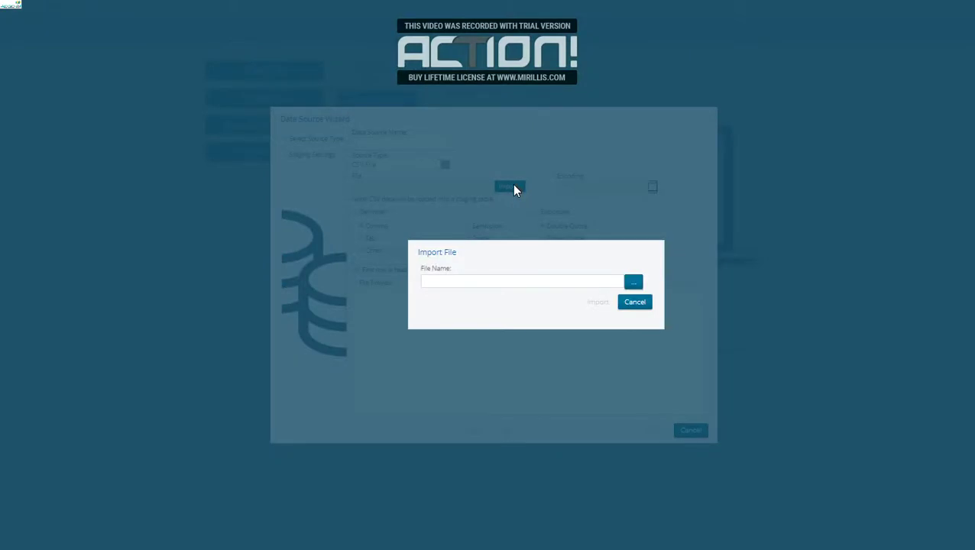
{"action": "left_click", "coordinate": [633, 284]}
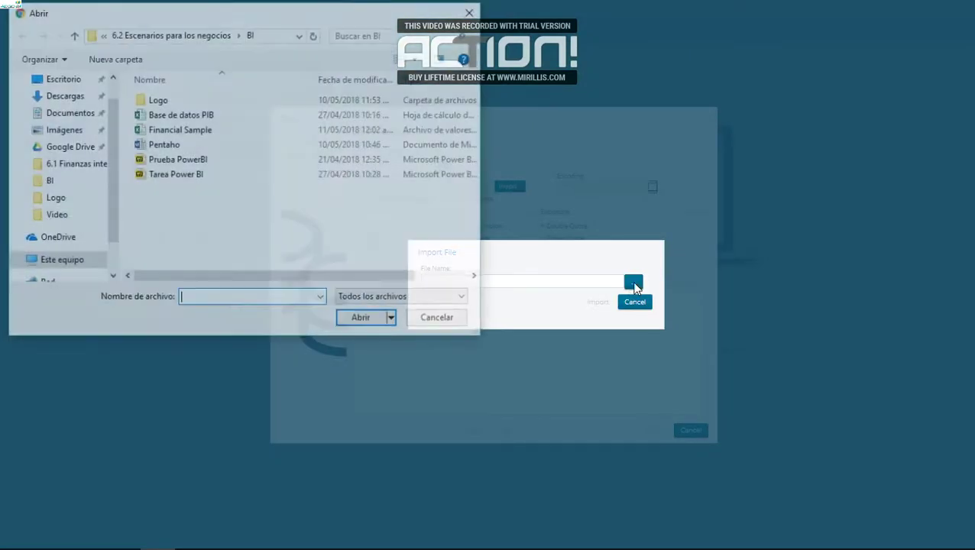
{"action": "left_click", "coordinate": [188, 135]}
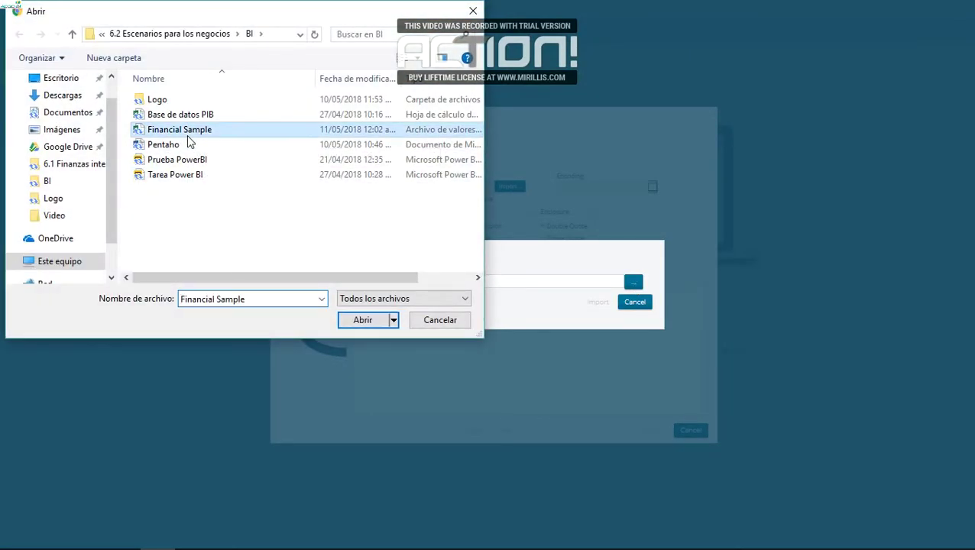
{"action": "left_click", "coordinate": [365, 321]}
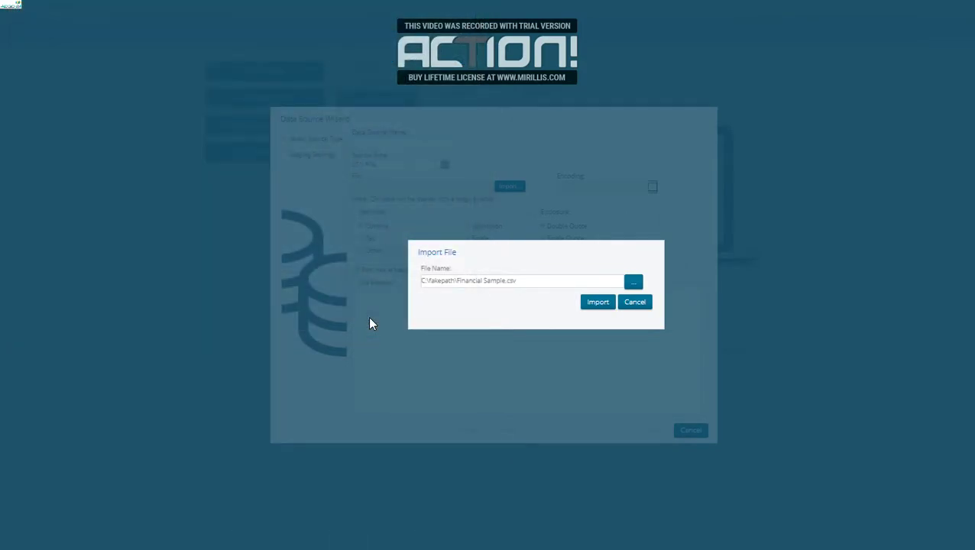
{"action": "left_click", "coordinate": [602, 304]}
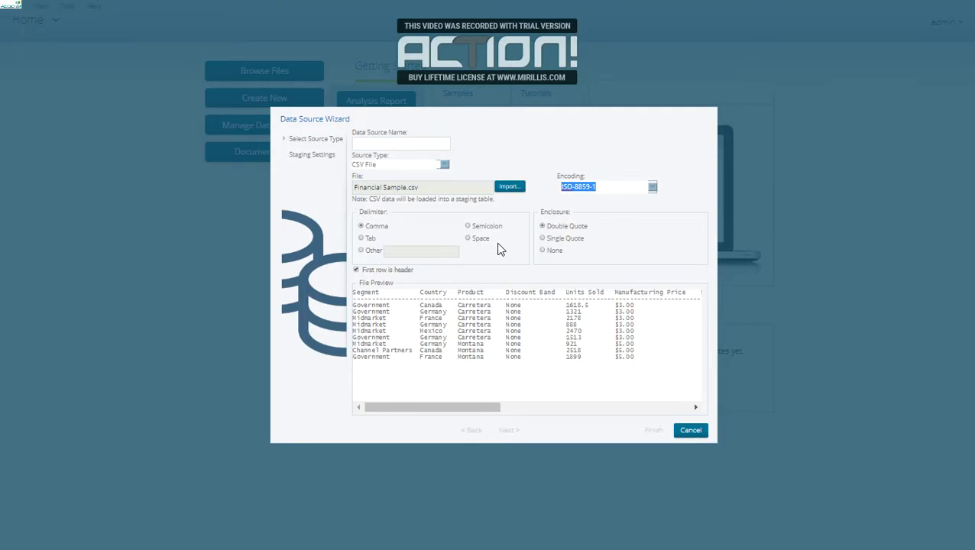
Step: Name the data source VentasPais and continue to its staging settings
{"action": "left_click", "coordinate": [417, 145]}
{"action": "type", "text": "VentasPais"}
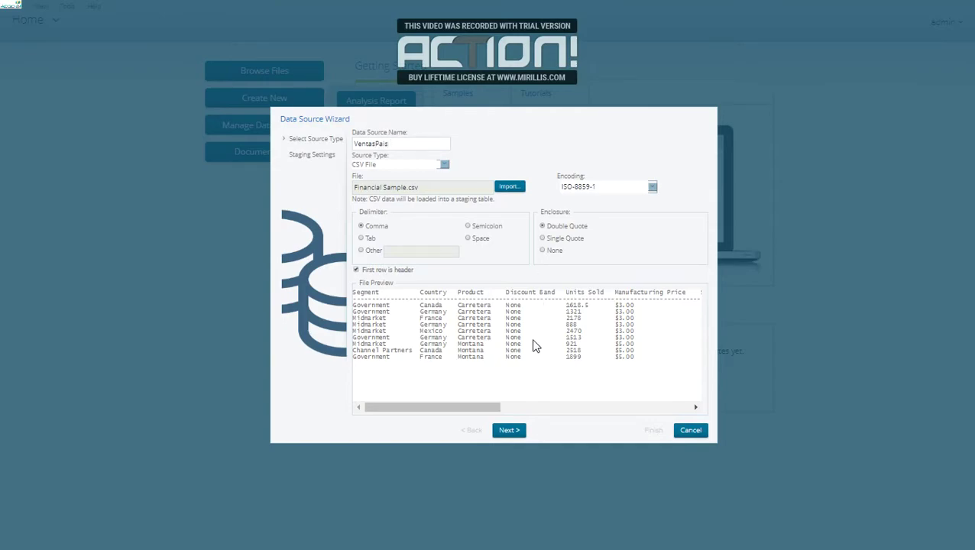
{"action": "left_click", "coordinate": [510, 430]}
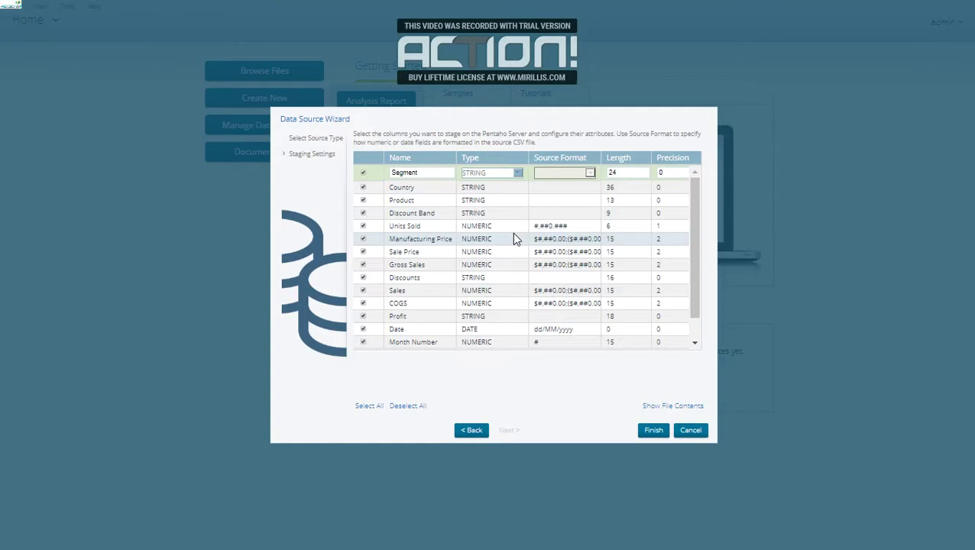
Step: Check the staged column types, finish creating the data source without changing them, and keep the default model
{"action": "left_click", "coordinate": [514, 239]}
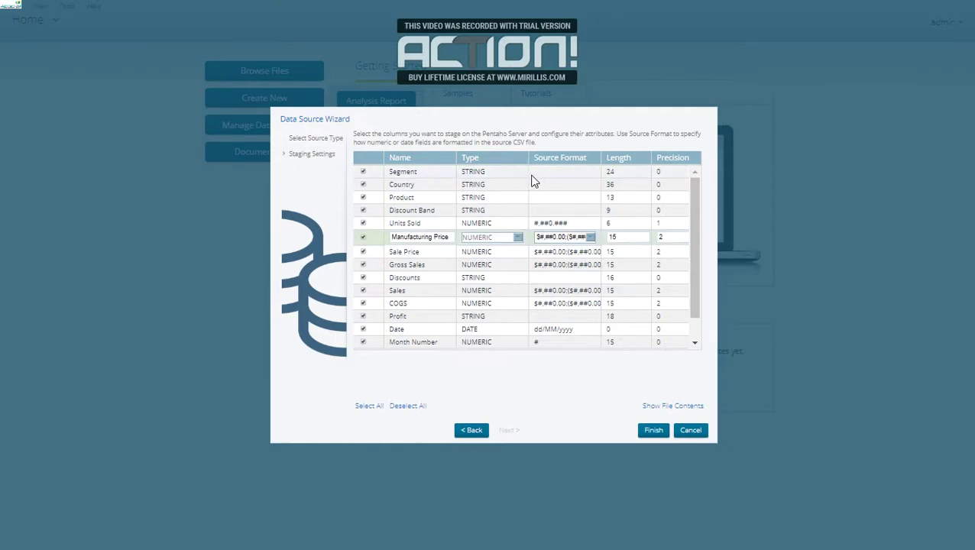
{"action": "left_click", "coordinate": [495, 200]}
{"action": "left_click", "coordinate": [494, 200]}
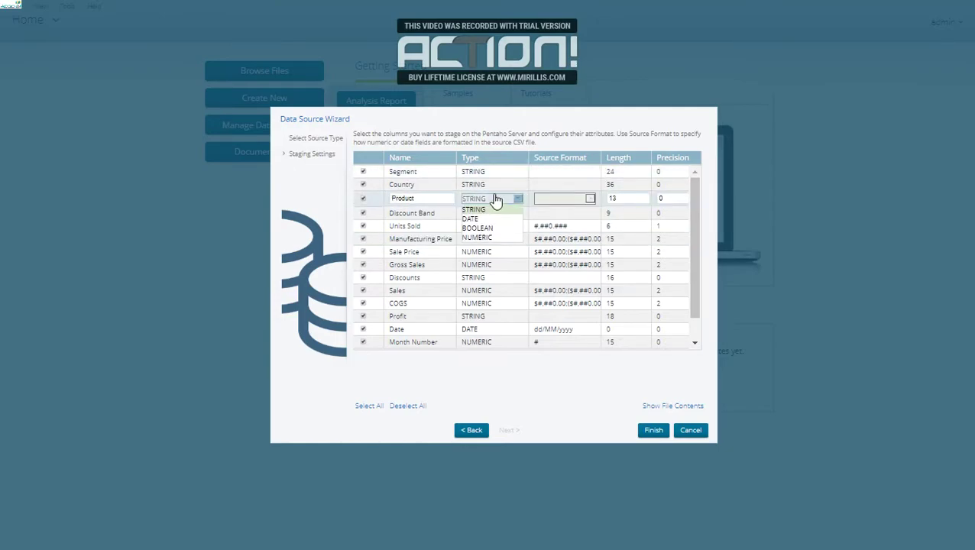
{"action": "left_click", "coordinate": [495, 185]}
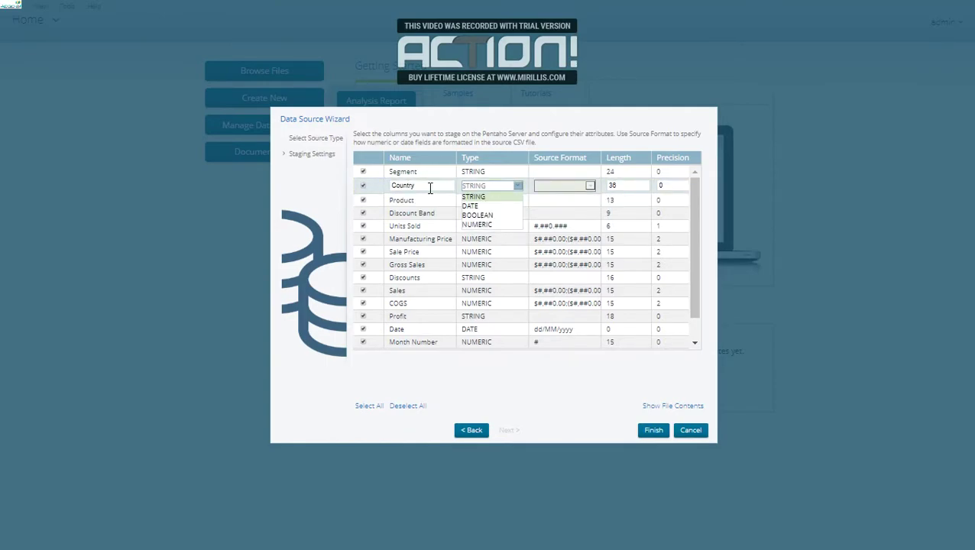
{"action": "left_click", "coordinate": [695, 344]}
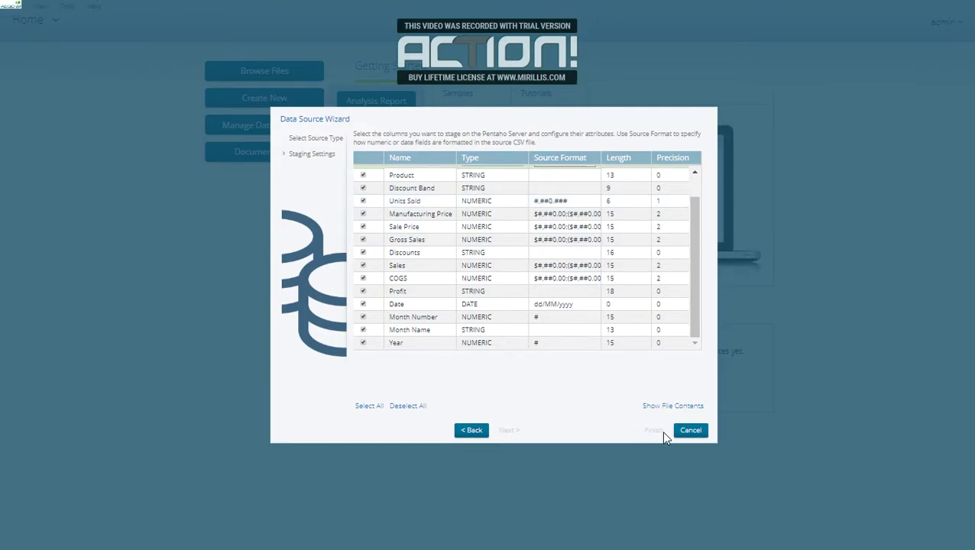
{"action": "left_click", "coordinate": [655, 431]}
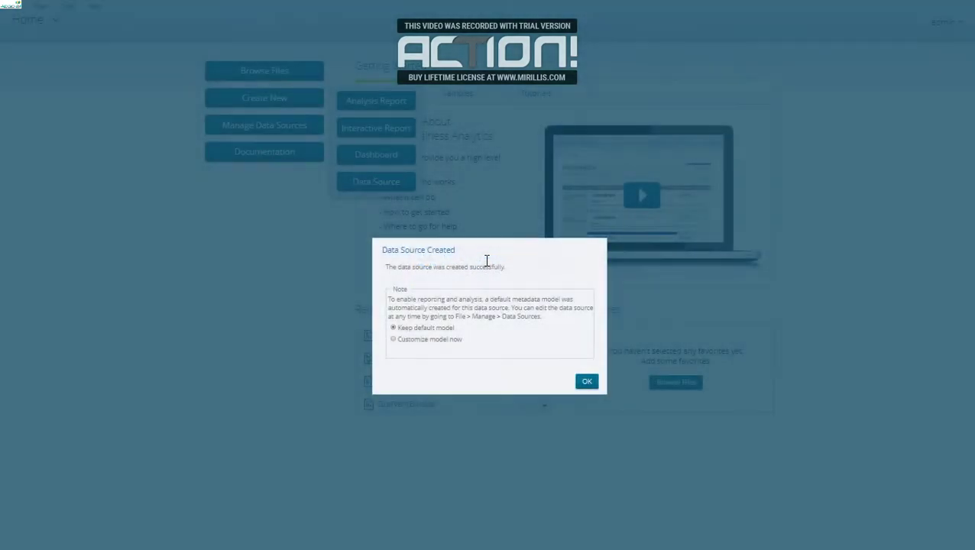
{"action": "left_click", "coordinate": [586, 383]}
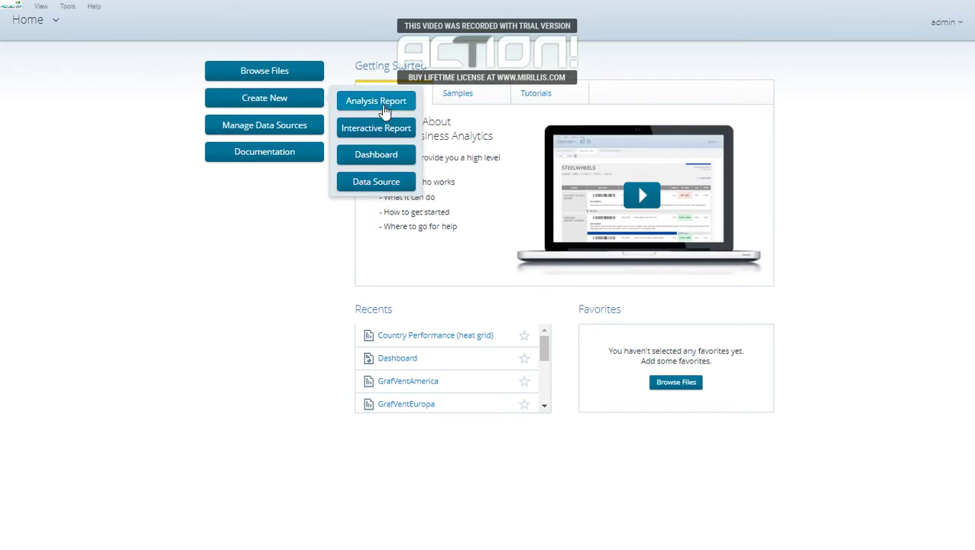
Step: Create a new analysis report based on the VentasPais data source with Auto Refresh Report enabled
{"action": "left_click", "coordinate": [384, 102]}
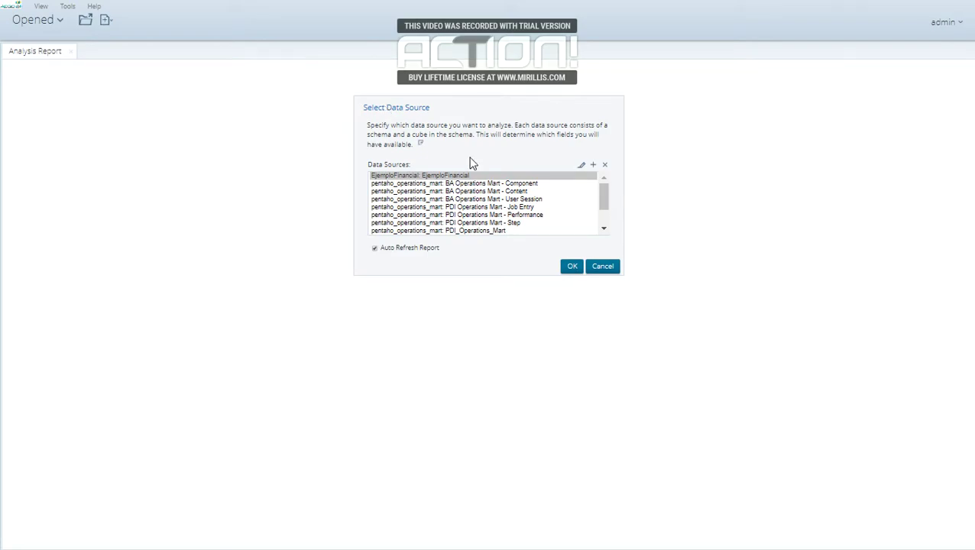
{"action": "key", "text": "ctrl+plus"}
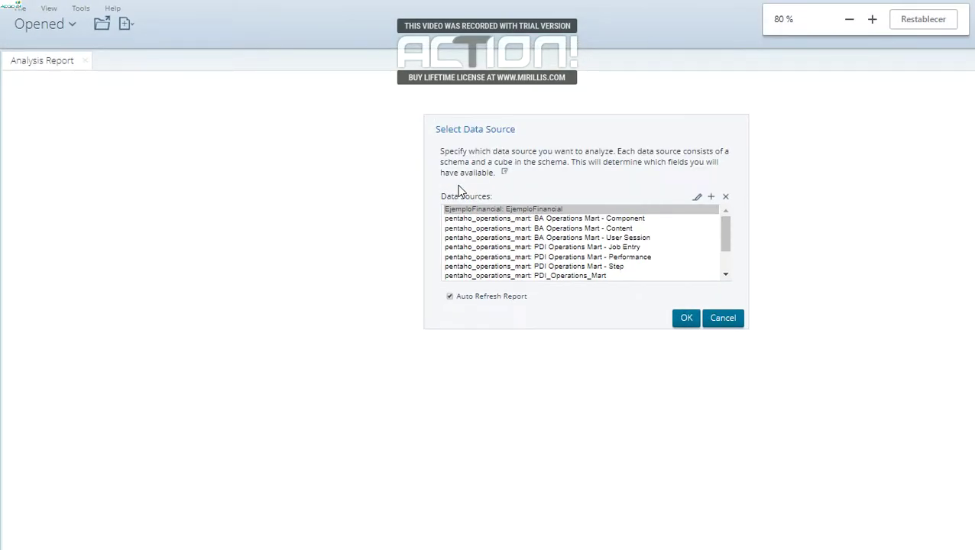
{"action": "key", "text": "ctrl+plus"}
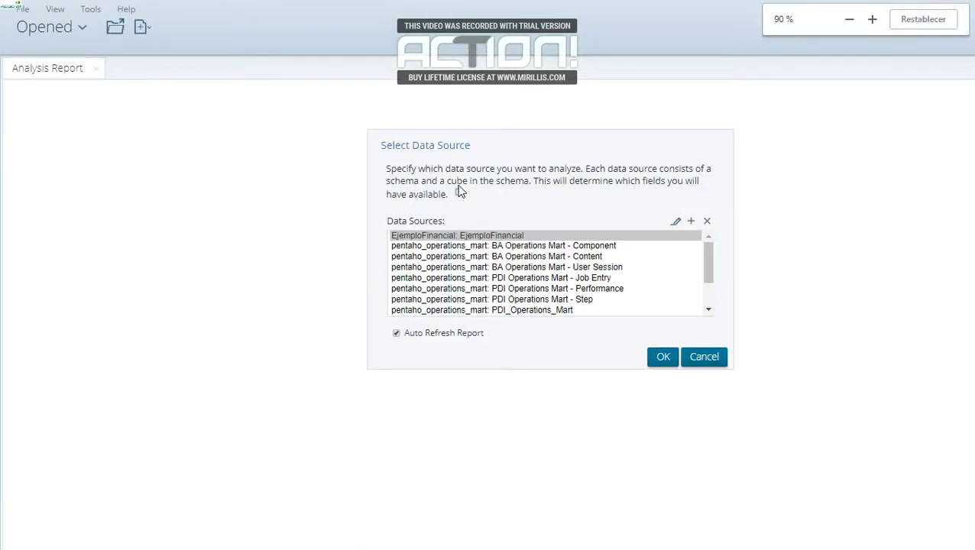
{"action": "key", "text": "ctrl+plus"}
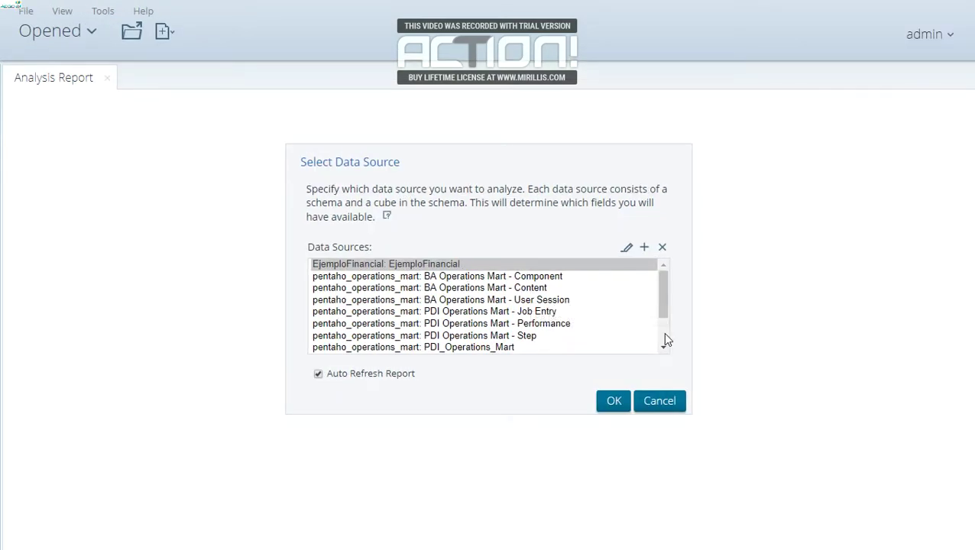
{"action": "left_click", "coordinate": [662, 332]}
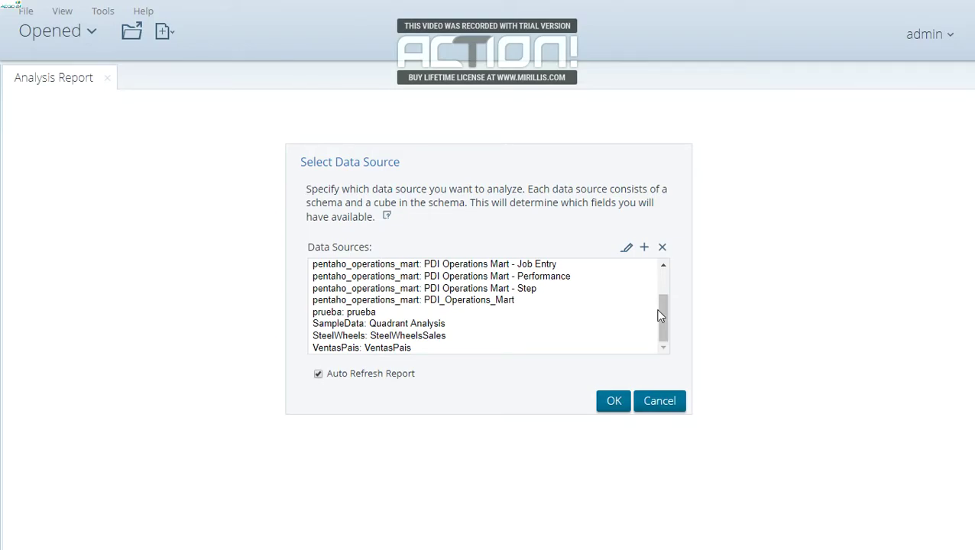
{"action": "mouse_move", "coordinate": [663, 321]}
{"action": "left_mouse_down"}
{"action": "mouse_move", "coordinate": [668, 300]}
{"action": "mouse_move", "coordinate": [666, 327]}
{"action": "left_mouse_up"}
{"action": "left_click", "coordinate": [382, 350]}
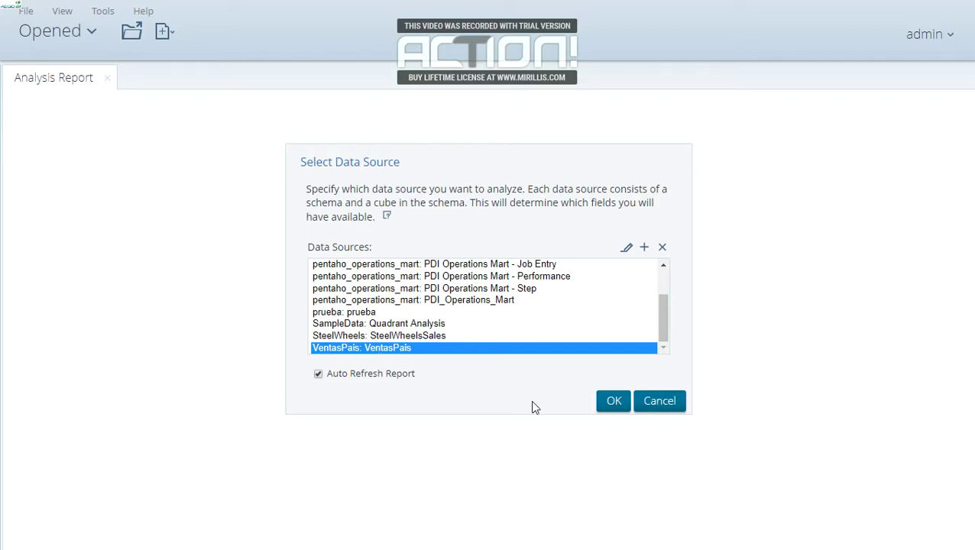
{"action": "left_click", "coordinate": [614, 401]}
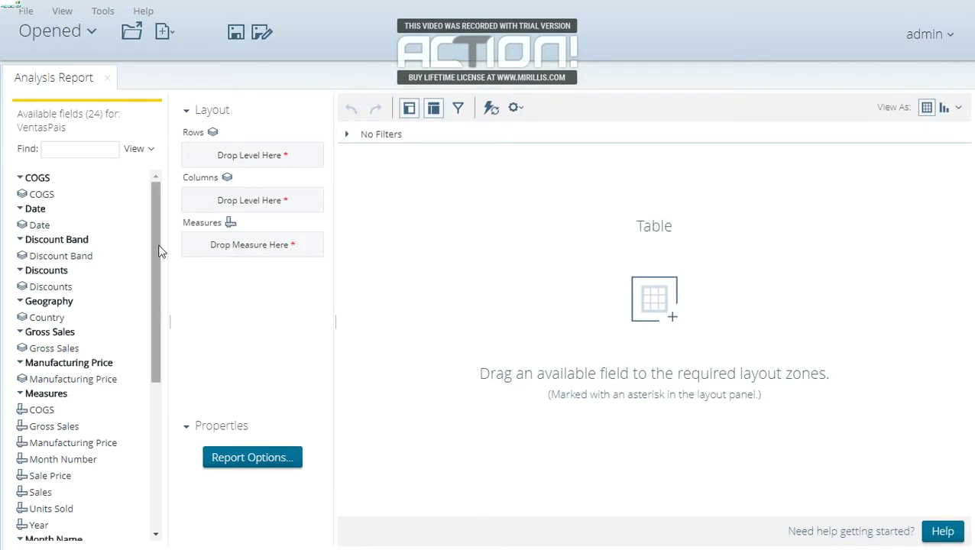
Step: Examine the VentasPais levels and measures available for the analysis report
{"action": "left_click_drag", "start_coordinate": [158, 249], "coordinate": [149, 230]}
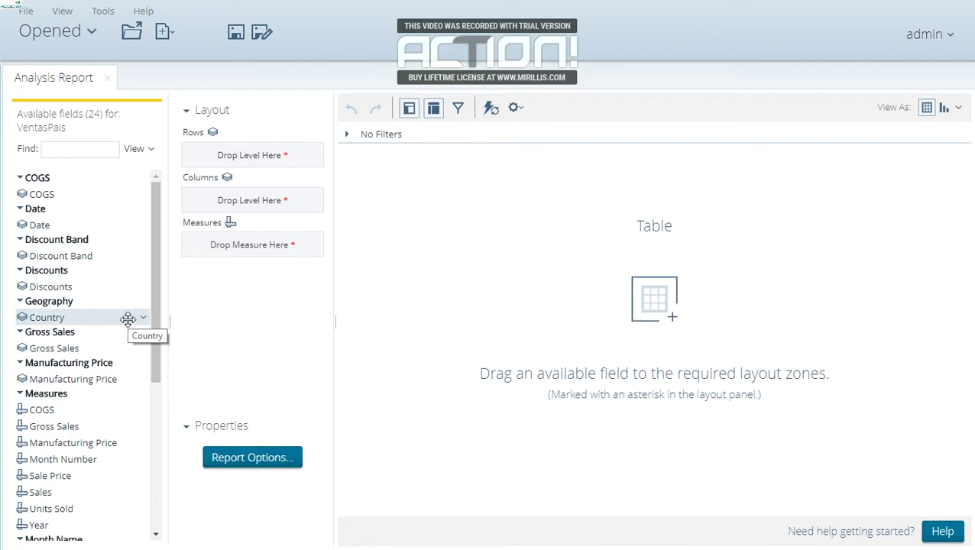
{"action": "left_click_drag", "start_coordinate": [155, 336], "coordinate": [158, 463]}
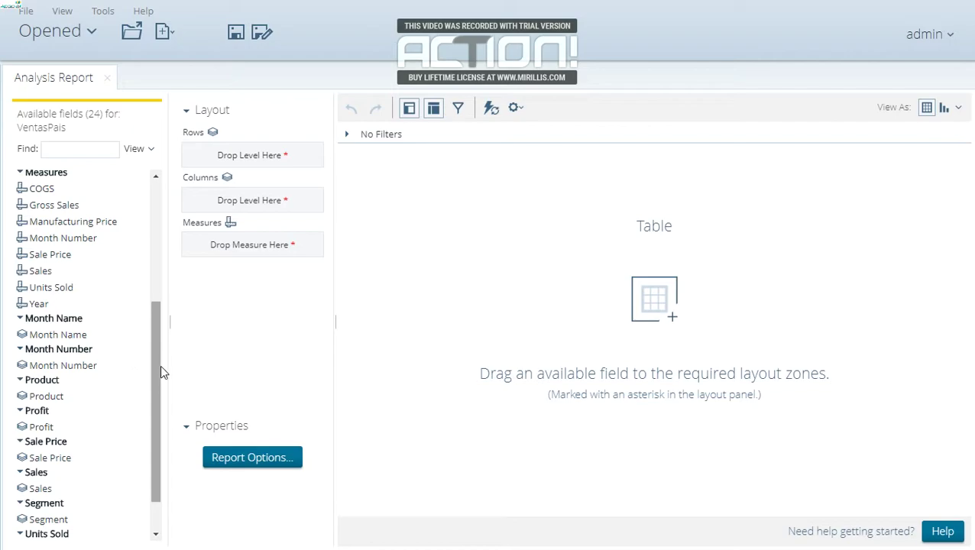
{"action": "left_click_drag", "start_coordinate": [160, 366], "coordinate": [155, 191]}
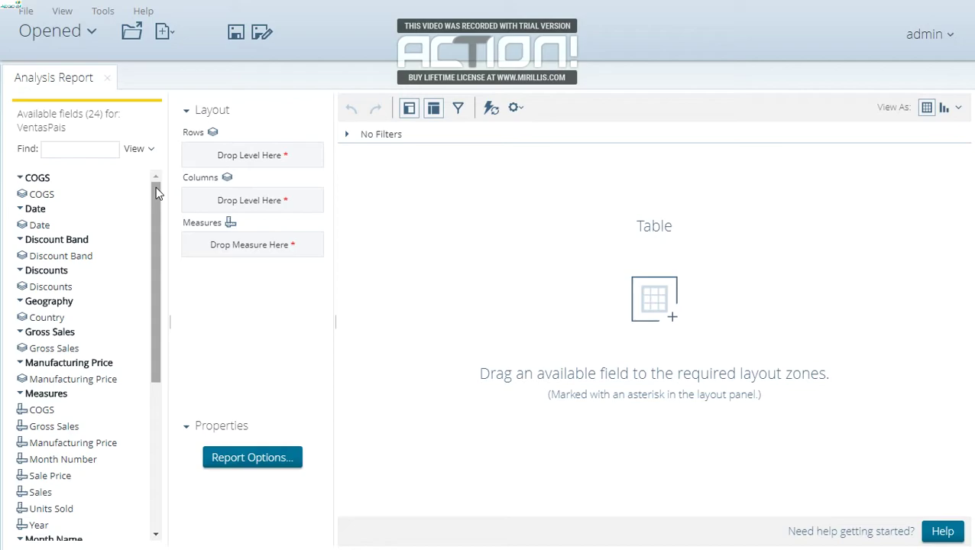
{"action": "left_click_drag", "start_coordinate": [155, 186], "coordinate": [162, 361]}
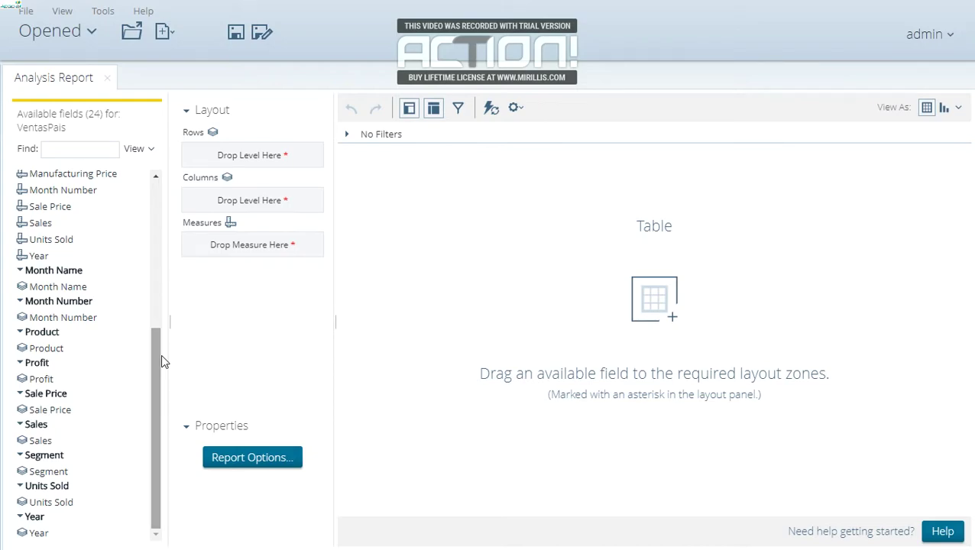
{"action": "left_click_drag", "start_coordinate": [161, 361], "coordinate": [157, 185]}
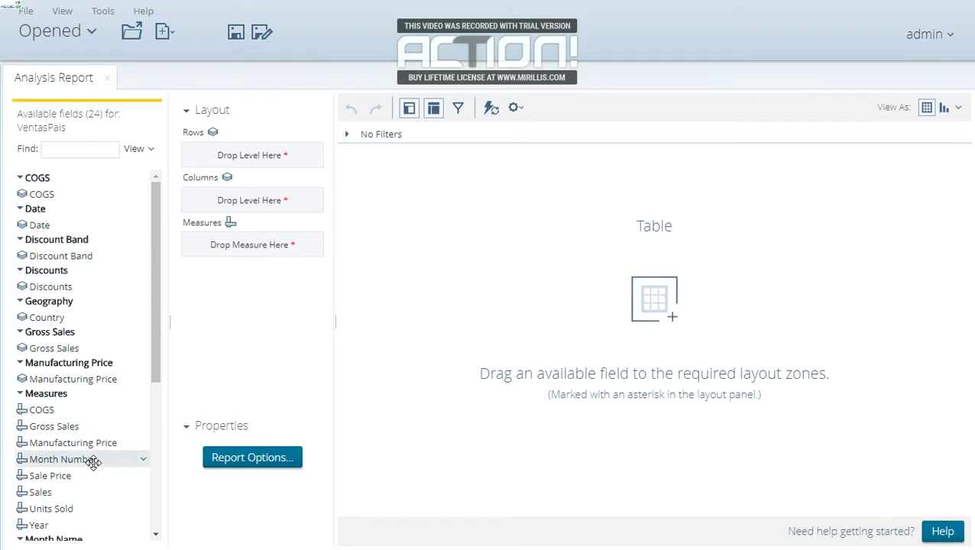
{"action": "scroll", "coordinate": [76, 467], "scroll_direction": "down", "scroll_amount": 1}
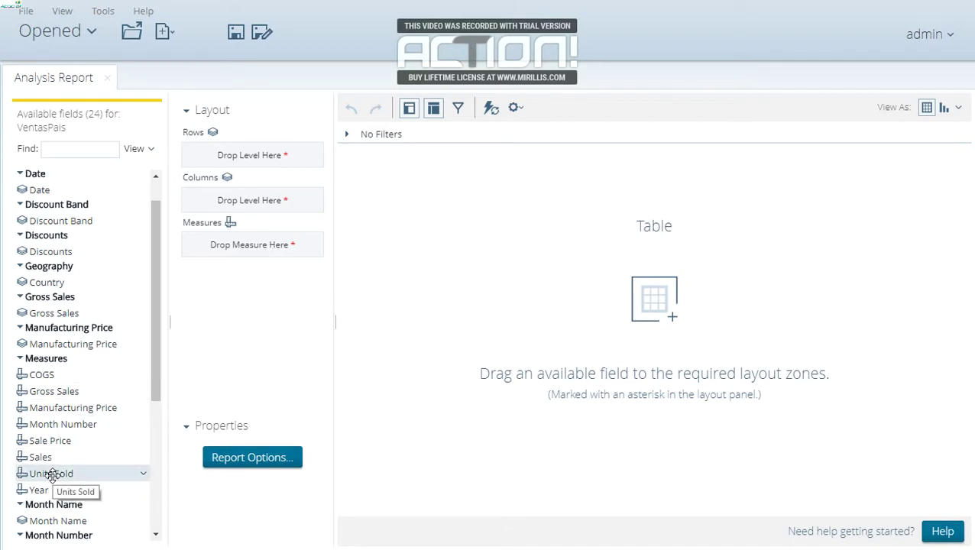
Step: Add Sales and Units Sold as the measures of the analysis report
{"action": "left_click_drag", "start_coordinate": [62, 457], "coordinate": [234, 239]}
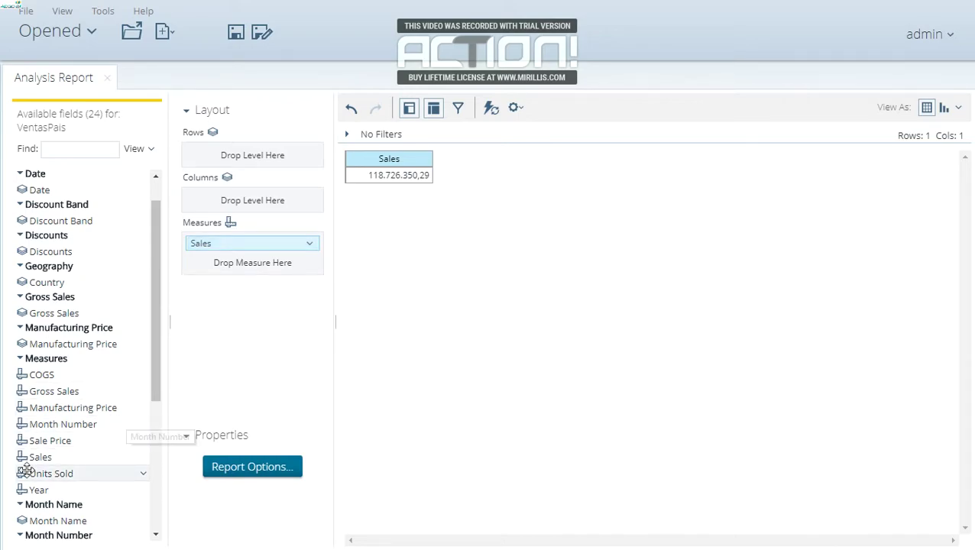
{"action": "left_click_drag", "start_coordinate": [30, 469], "coordinate": [241, 258]}
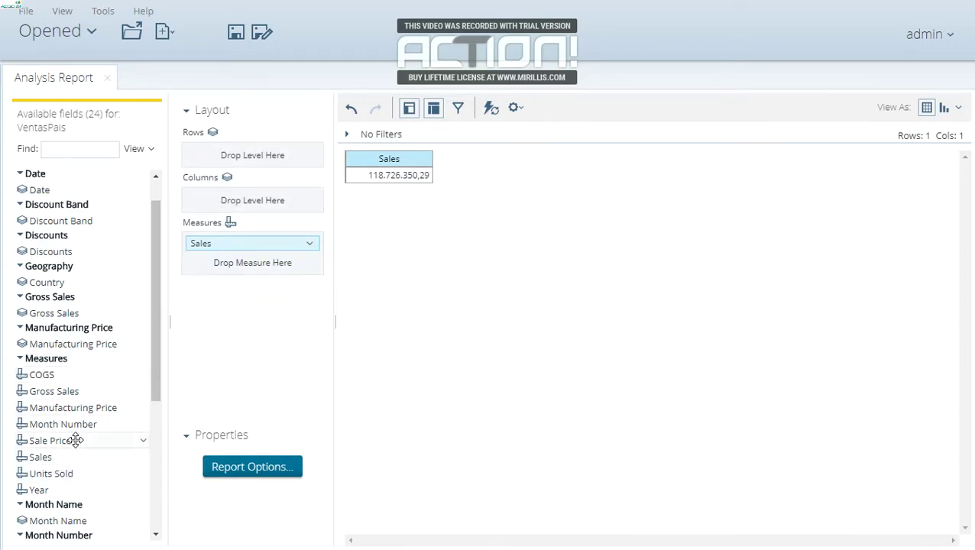
{"action": "left_click_drag", "start_coordinate": [72, 472], "coordinate": [226, 264]}
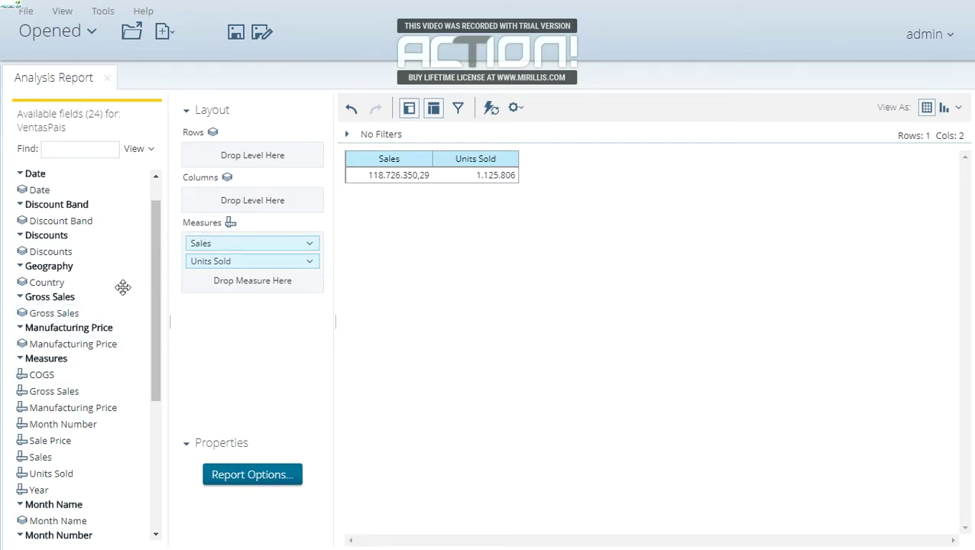
Step: Lay out the report with Country on the columns and Product on the rows
{"action": "left_click_drag", "start_coordinate": [71, 281], "coordinate": [216, 219]}
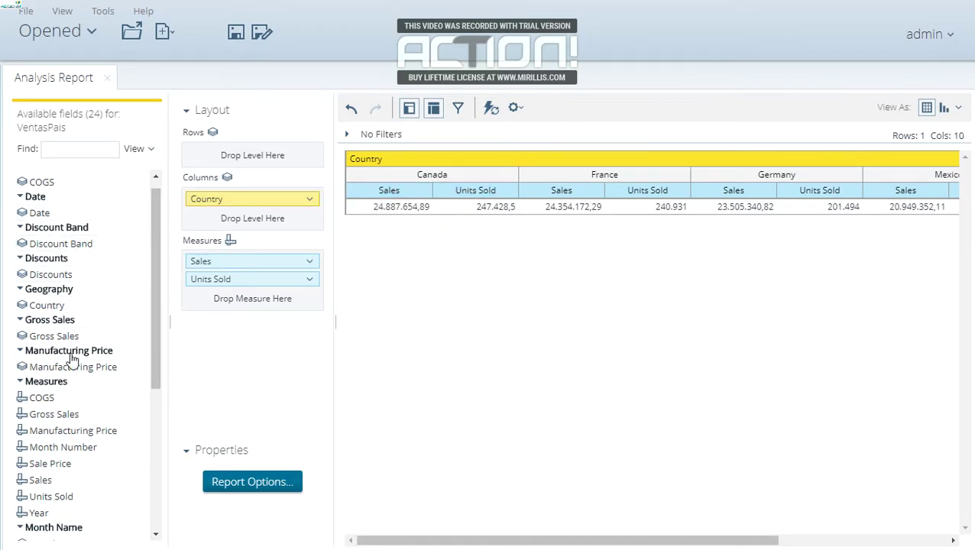
{"action": "left_click_drag", "start_coordinate": [149, 337], "coordinate": [151, 422]}
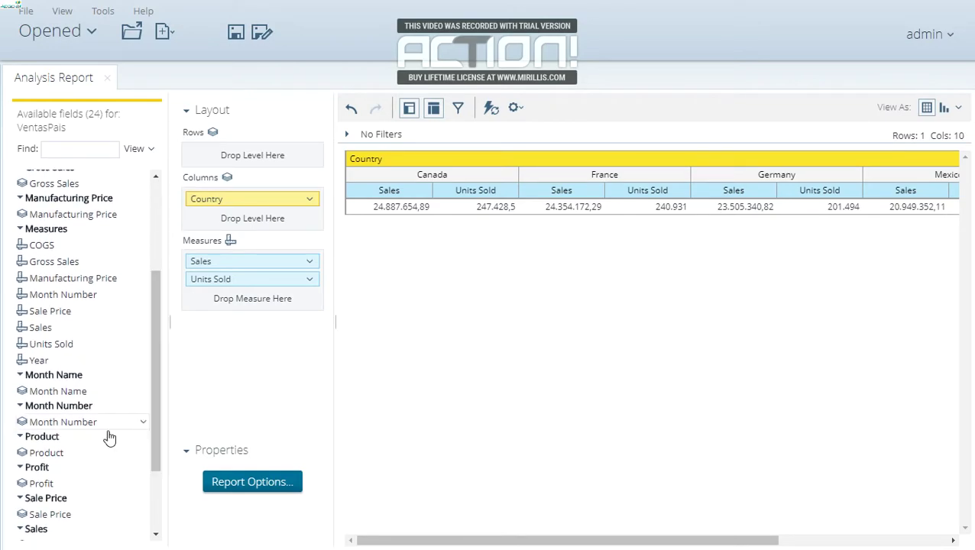
{"action": "left_click_drag", "start_coordinate": [42, 445], "coordinate": [235, 149]}
{"action": "left_click_drag", "start_coordinate": [34, 455], "coordinate": [222, 148]}
{"action": "left_click_drag", "start_coordinate": [69, 449], "coordinate": [234, 158]}
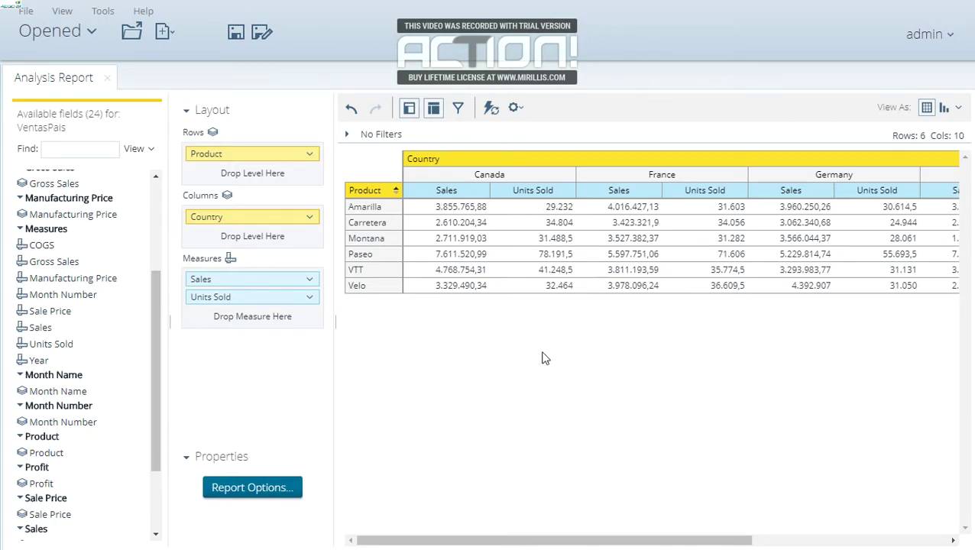
Step: Sort the table by Canada's Sales values, and restore the sorting by Product
{"action": "left_click_drag", "start_coordinate": [524, 540], "coordinate": [364, 461]}
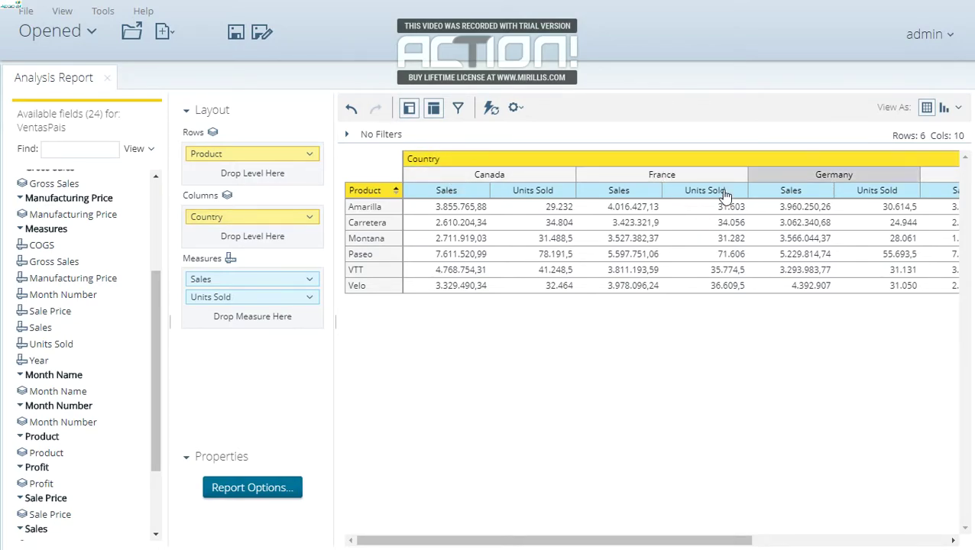
{"action": "left_click", "coordinate": [472, 195]}
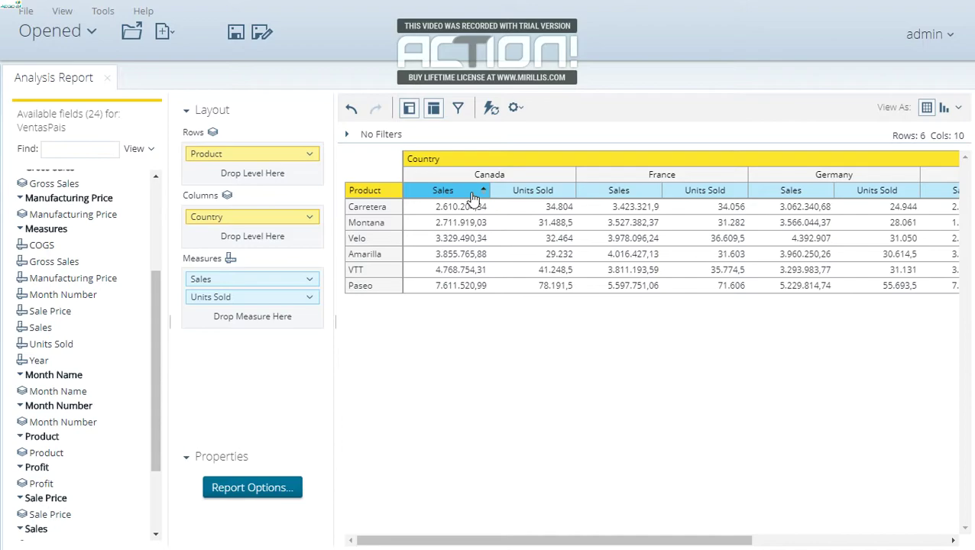
{"action": "left_click", "coordinate": [382, 193]}
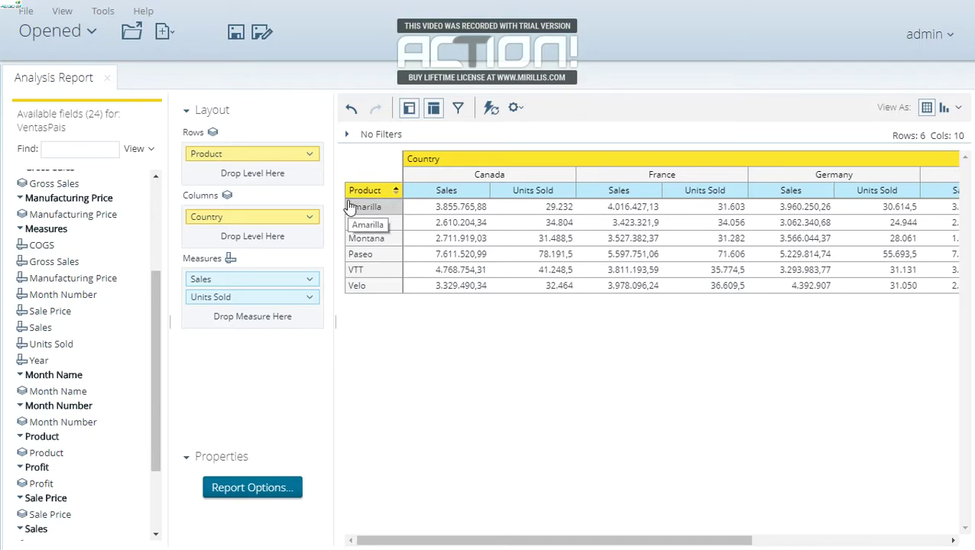
Step: Apply the Green-Yellow-Red color scale to the Sales measure and review it across all countries
{"action": "right_click", "coordinate": [475, 195]}
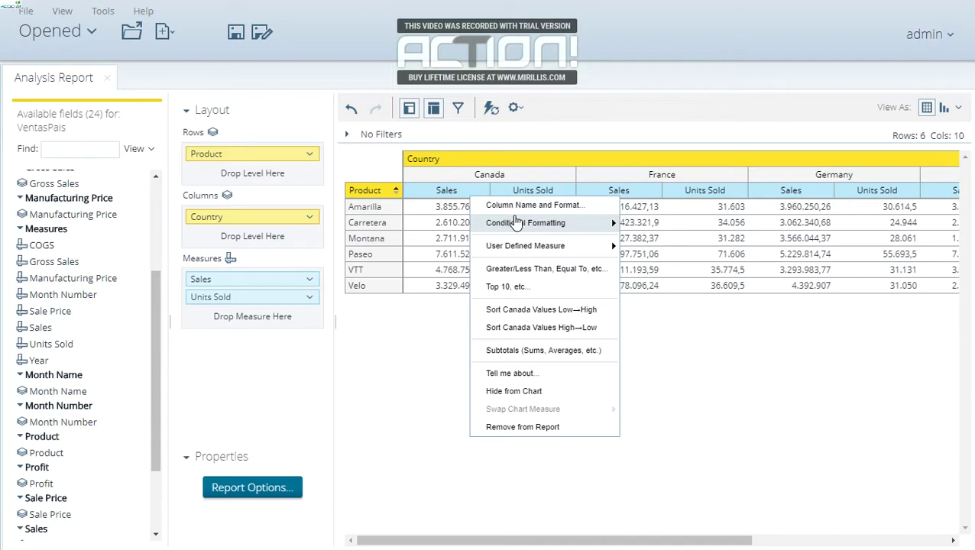
{"action": "mouse_move", "coordinate": [516, 222]}
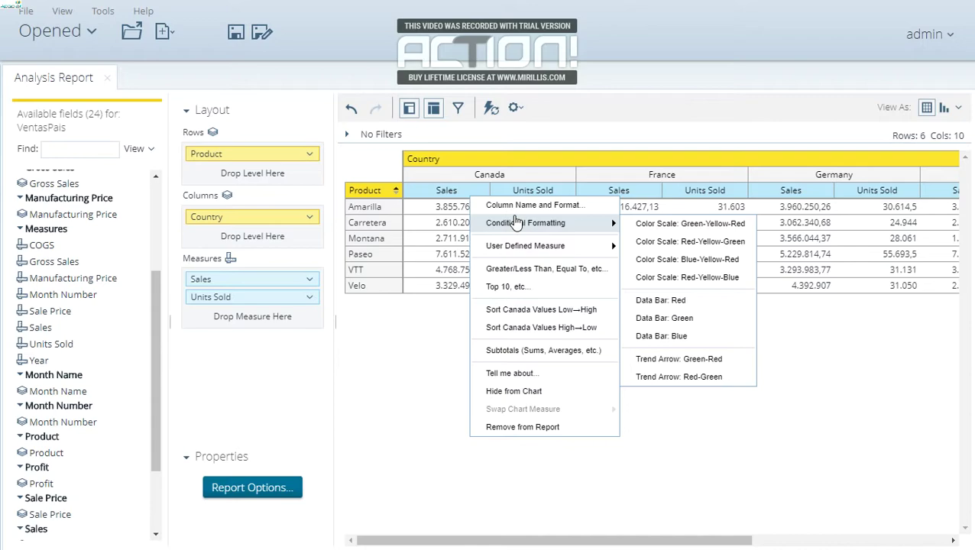
{"action": "left_click", "coordinate": [682, 226]}
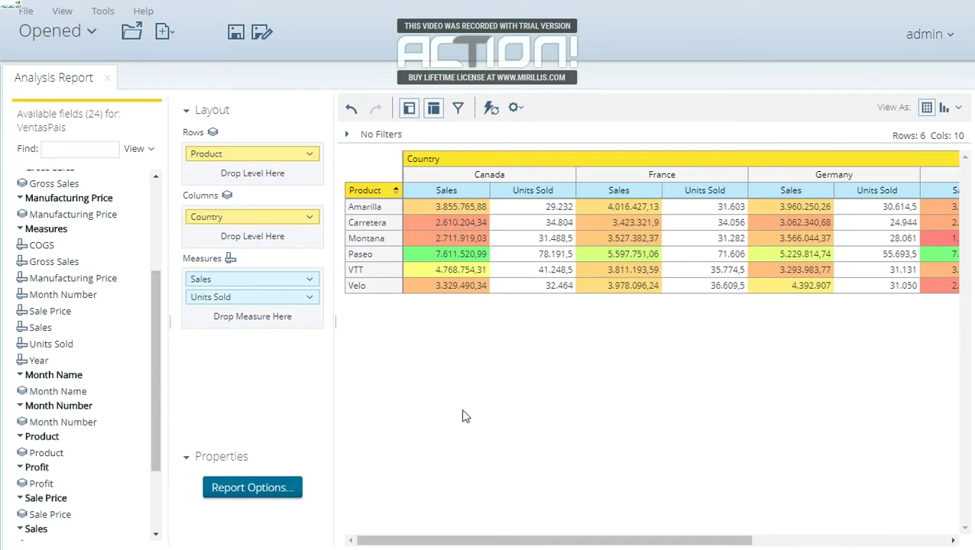
{"action": "left_click_drag", "start_coordinate": [424, 544], "coordinate": [695, 491]}
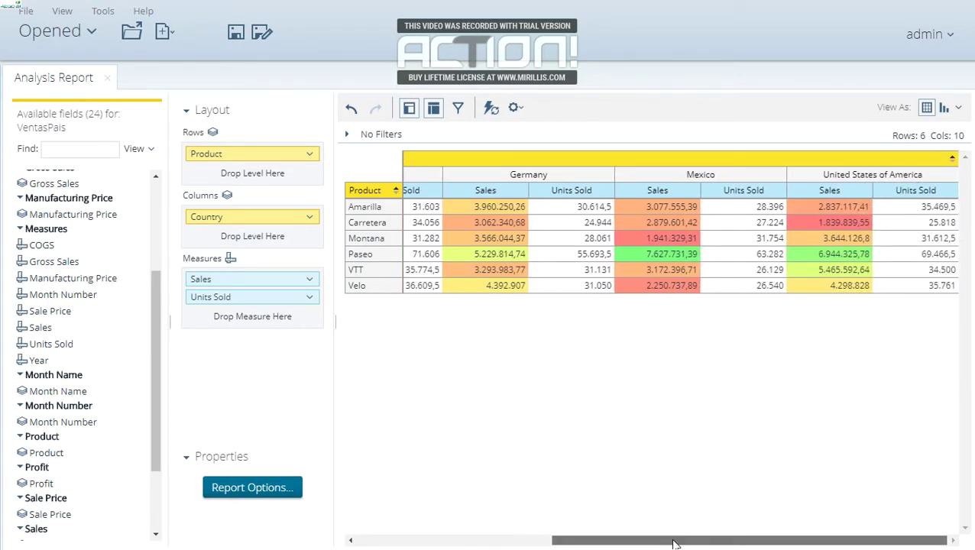
{"action": "left_click_drag", "start_coordinate": [673, 544], "coordinate": [389, 486]}
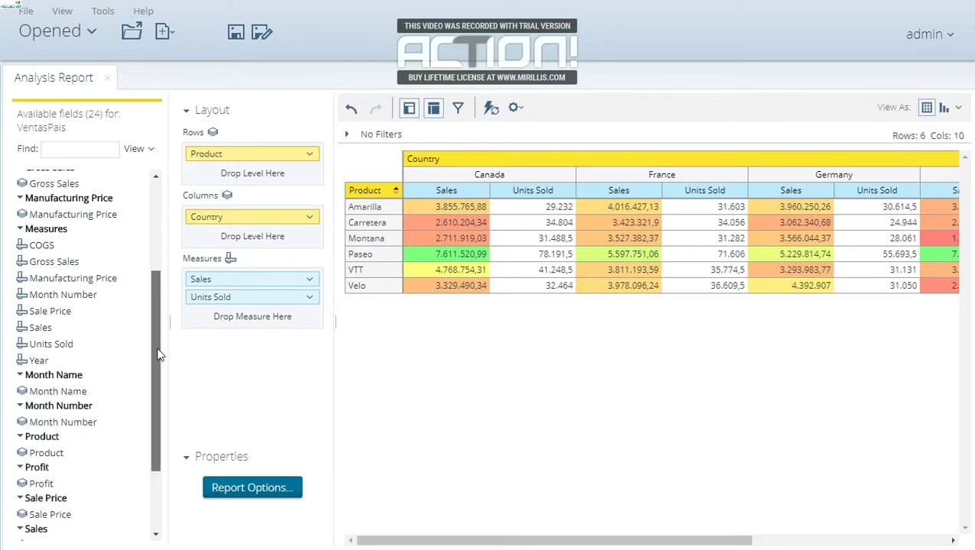
Step: Filter Country to include only Canada, Mexico and United States of America
{"action": "left_click_drag", "start_coordinate": [155, 290], "coordinate": [155, 200]}
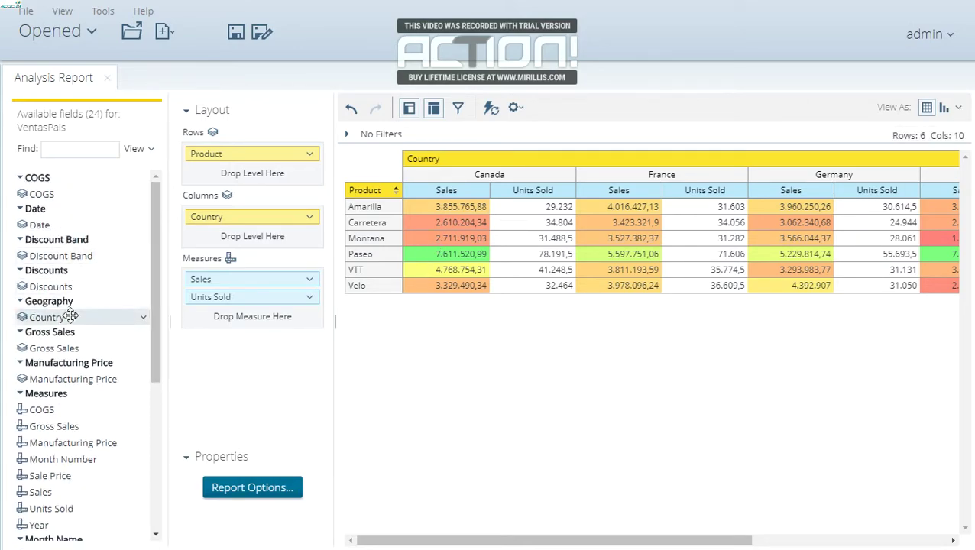
{"action": "left_click", "coordinate": [143, 319]}
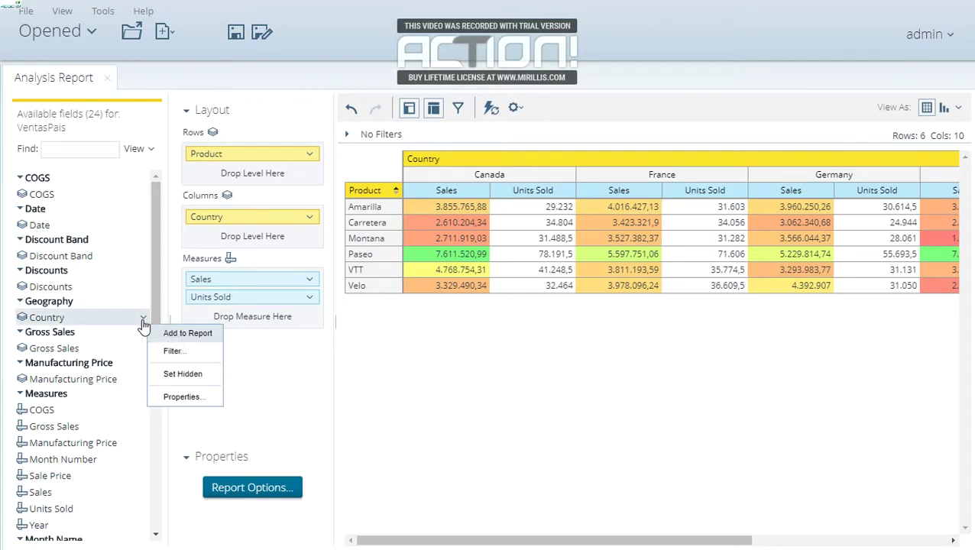
{"action": "left_click", "coordinate": [173, 351]}
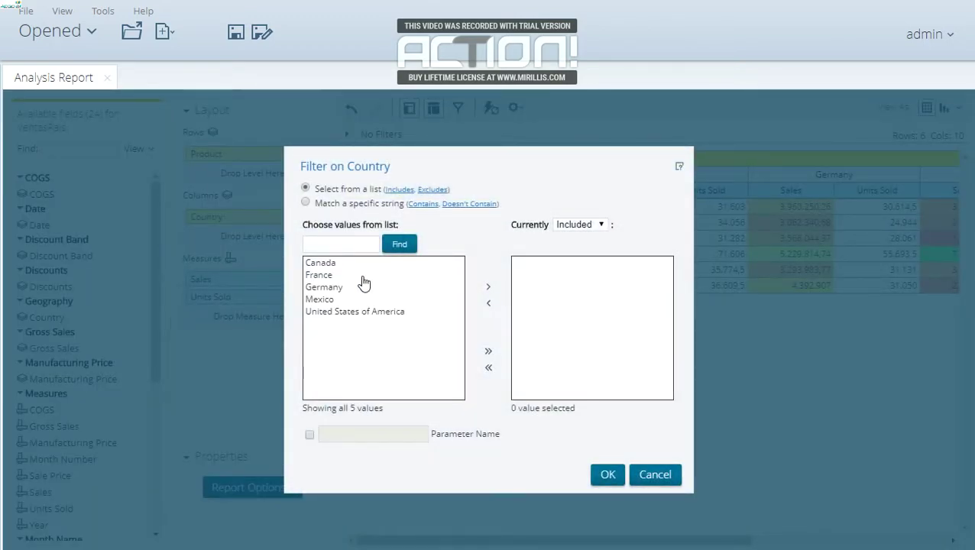
{"action": "left_click", "coordinate": [330, 263]}
{"action": "left_click", "coordinate": [487, 287]}
{"action": "left_click", "coordinate": [355, 303]}
{"action": "left_click", "coordinate": [488, 287]}
{"action": "left_click", "coordinate": [382, 312]}
{"action": "left_click", "coordinate": [487, 287]}
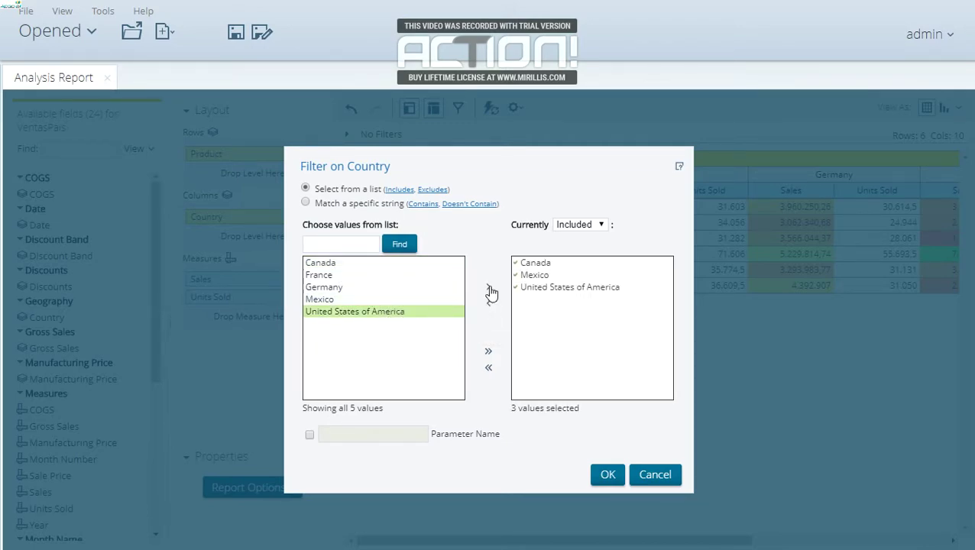
{"action": "left_click", "coordinate": [607, 475]}
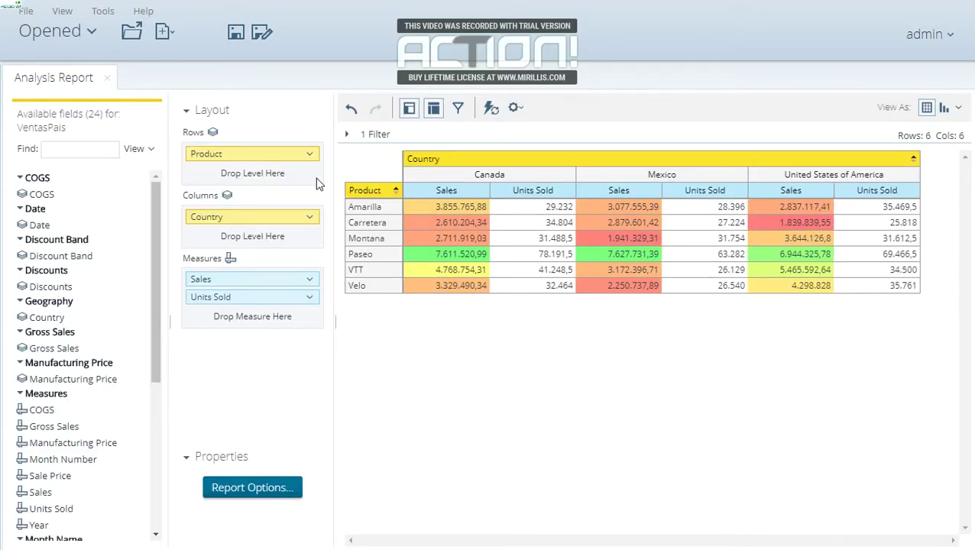
Step: Save the report as VentasAmerica in the /public folder
{"action": "left_click", "coordinate": [236, 32]}
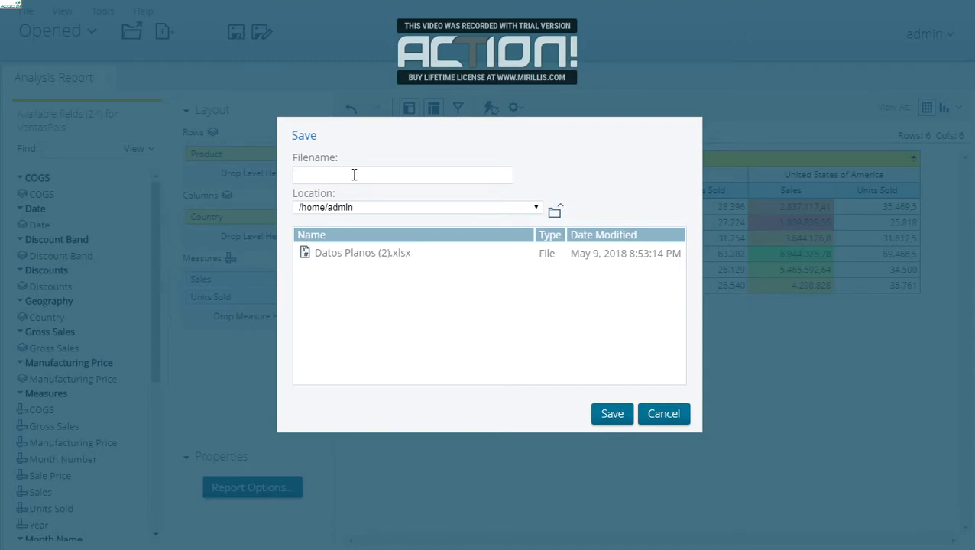
{"action": "left_click", "coordinate": [416, 208]}
{"action": "left_click", "coordinate": [326, 219]}
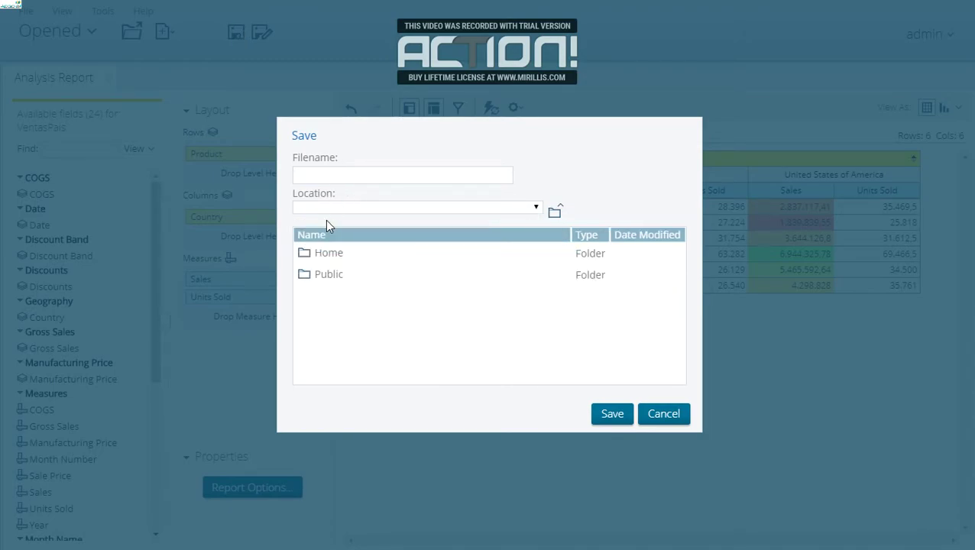
{"action": "double_click", "coordinate": [337, 273]}
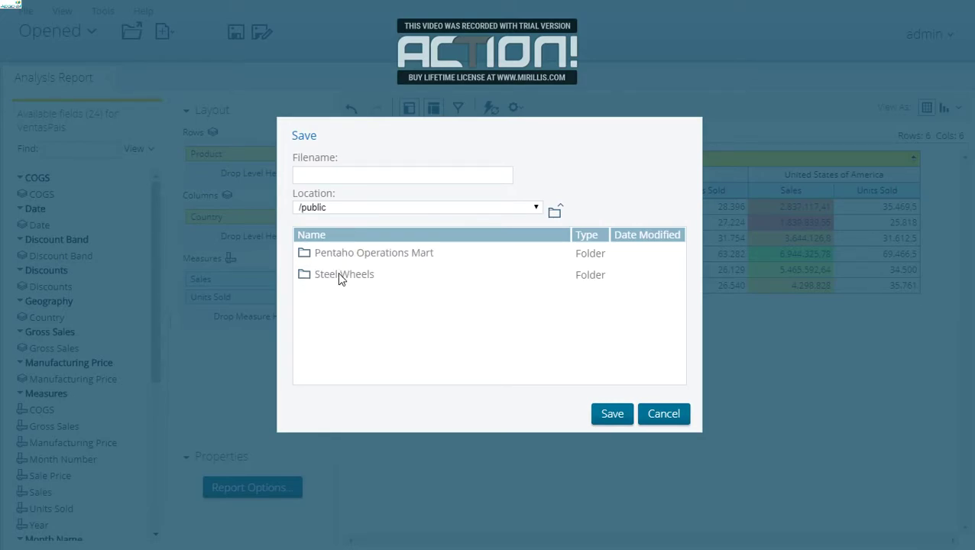
{"action": "left_click", "coordinate": [348, 175]}
{"action": "type", "text": "VentasAmerica"}
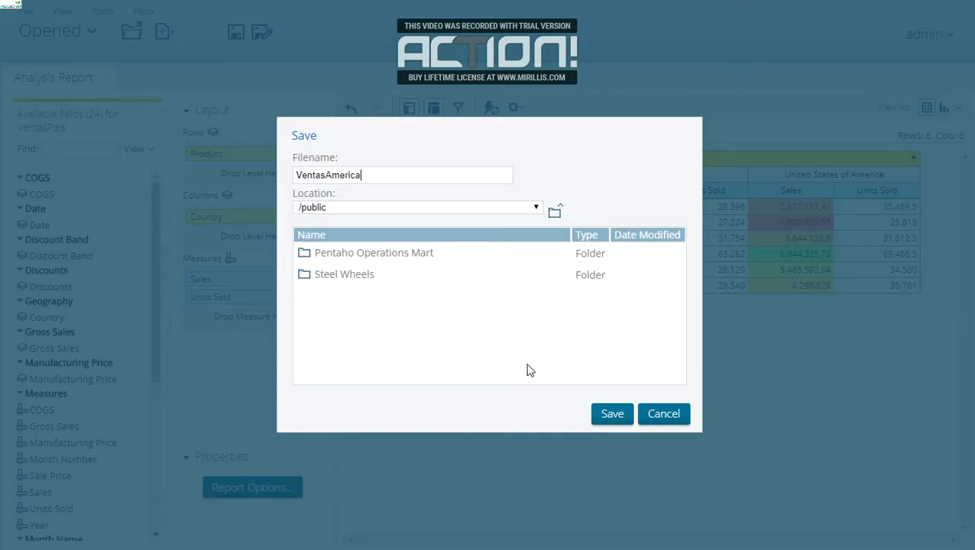
{"action": "left_click", "coordinate": [620, 413]}
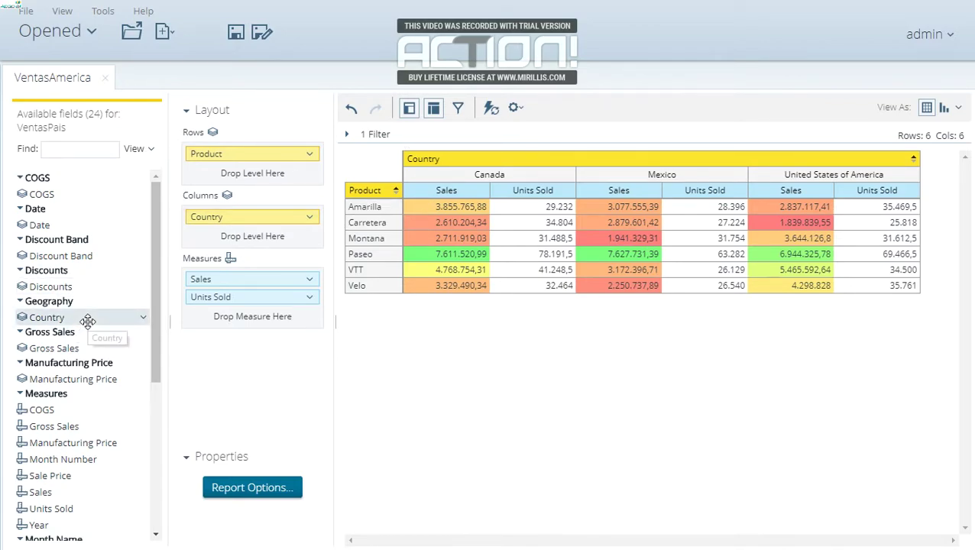
Step: Replace the three American countries in the Country filter with Germany and France
{"action": "left_click", "coordinate": [145, 320]}
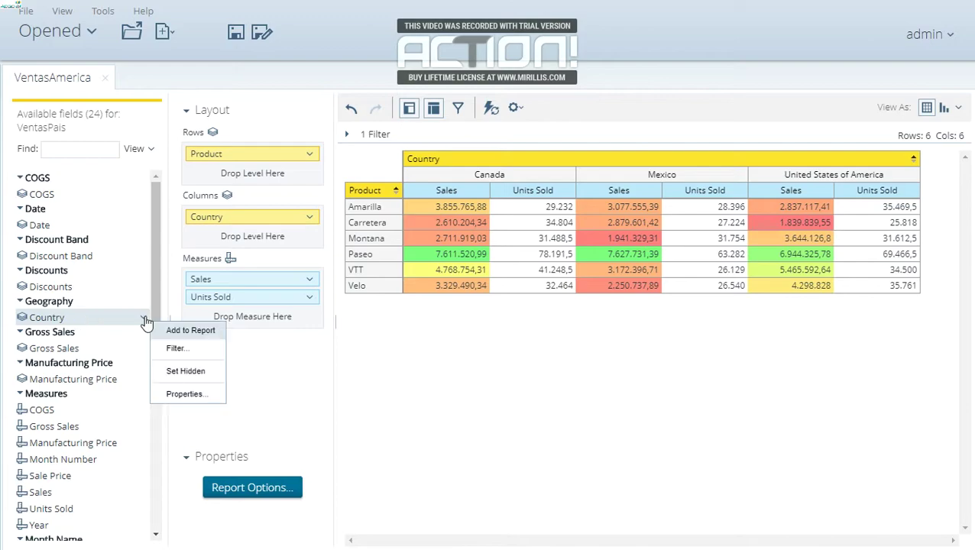
{"action": "left_click", "coordinate": [175, 348]}
{"action": "left_click", "coordinate": [528, 264]}
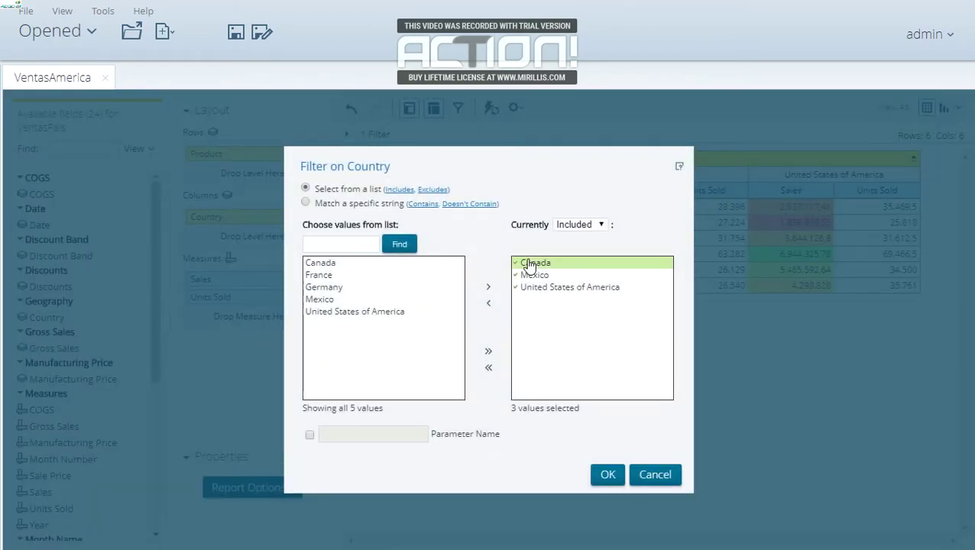
{"action": "left_click", "coordinate": [489, 304]}
{"action": "left_click", "coordinate": [534, 262]}
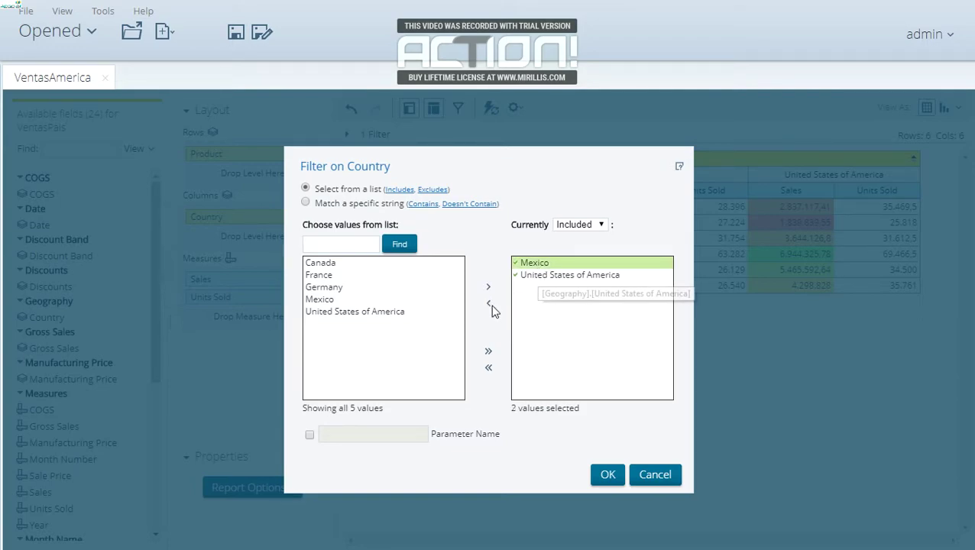
{"action": "left_click", "coordinate": [489, 304]}
{"action": "left_click", "coordinate": [527, 265]}
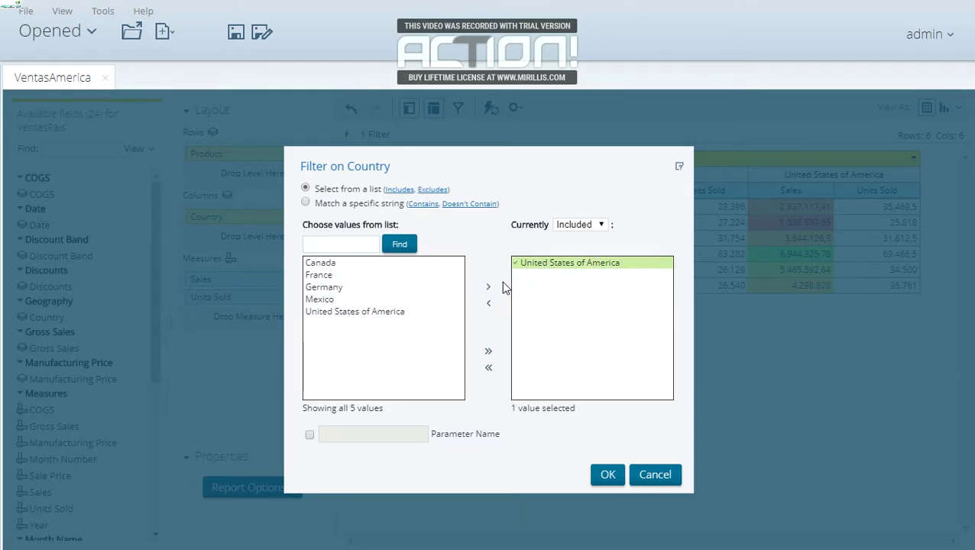
{"action": "left_click", "coordinate": [489, 303]}
{"action": "left_click", "coordinate": [331, 287]}
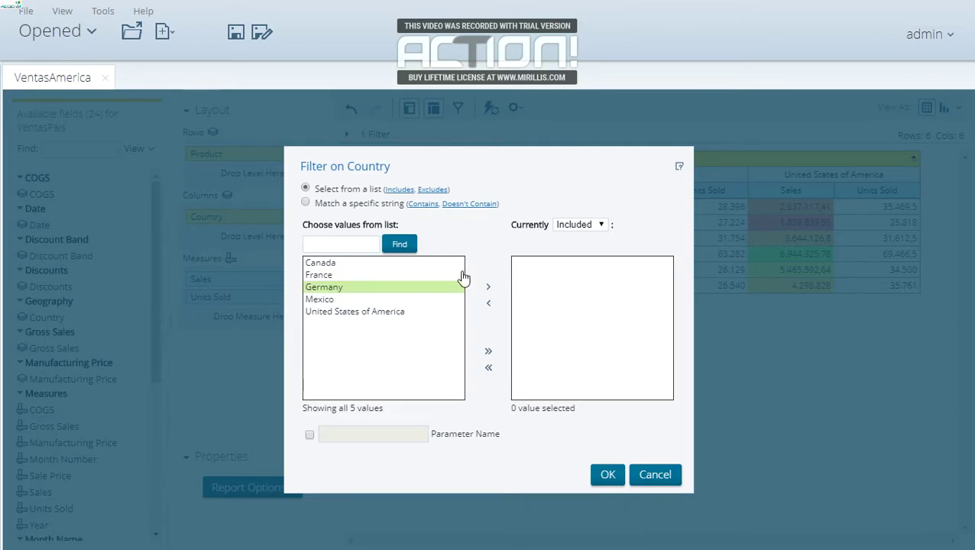
{"action": "left_click", "coordinate": [488, 286]}
{"action": "left_click", "coordinate": [337, 276]}
{"action": "left_click", "coordinate": [488, 287]}
{"action": "left_click", "coordinate": [616, 474]}
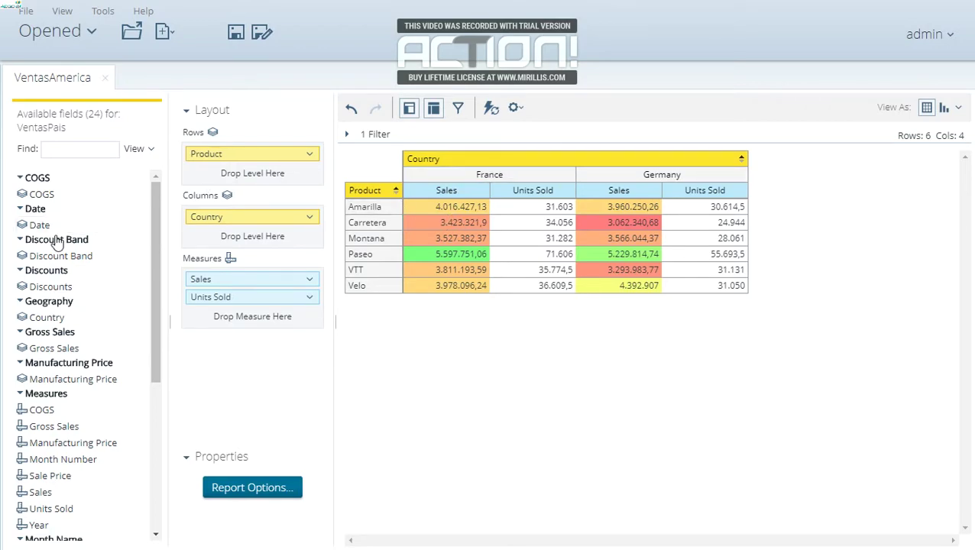
Step: Save a copy of the filtered report as VentasEuropa in the /public folder
{"action": "left_click", "coordinate": [257, 34]}
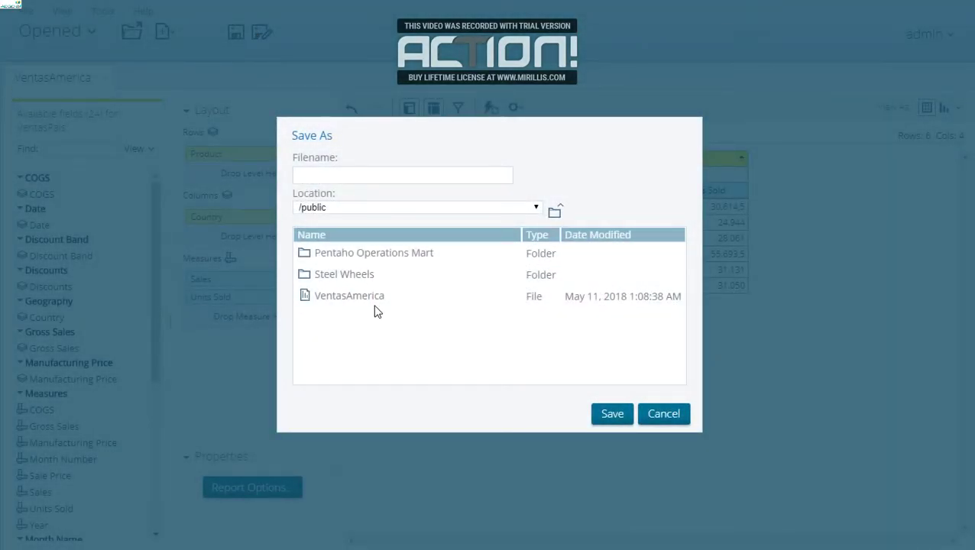
{"action": "type", "text": "VentasEuropa"}
{"action": "left_click", "coordinate": [593, 413]}
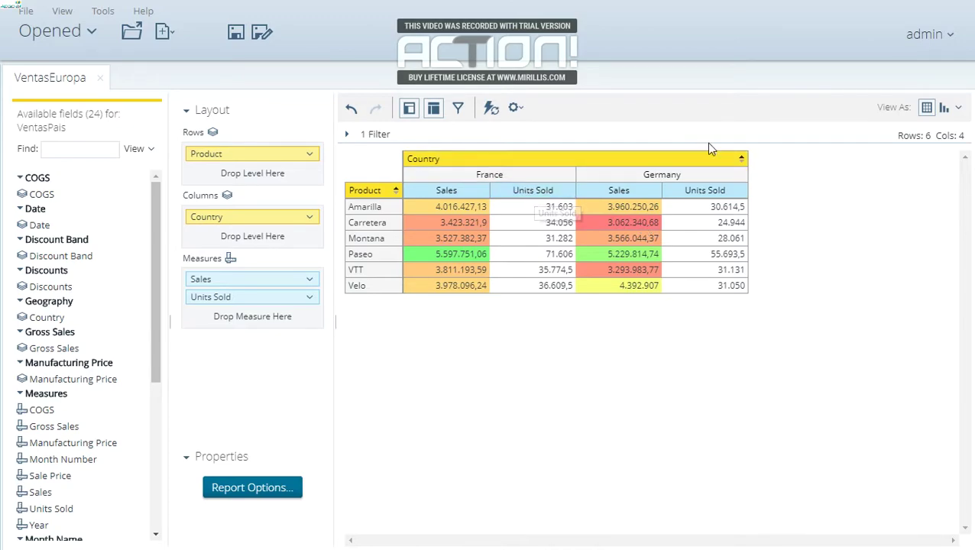
Step: Show the VentasEuropa report as a column chart and inspect the sales values of its bars
{"action": "left_click", "coordinate": [944, 107]}
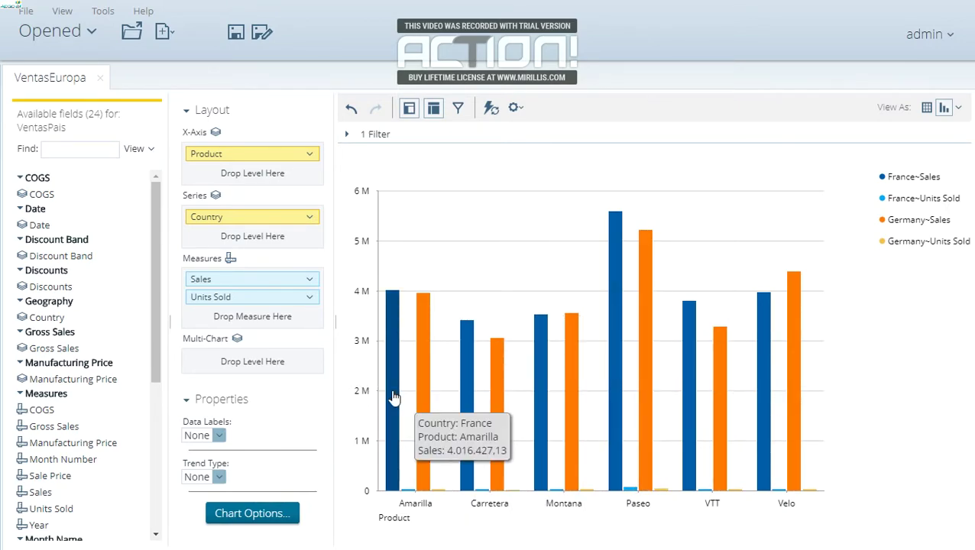
{"action": "left_click_drag", "start_coordinate": [257, 305], "coordinate": [258, 306]}
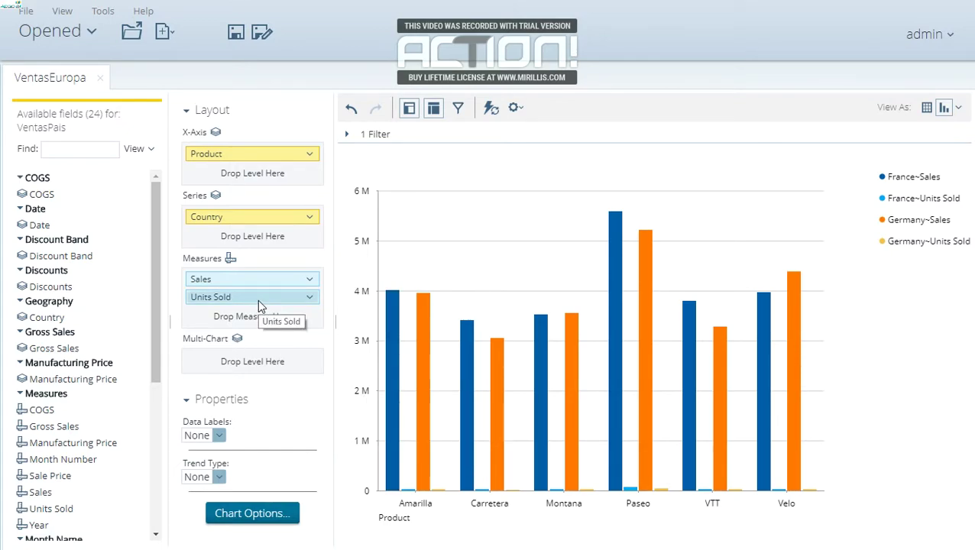
{"action": "mouse_move", "coordinate": [613, 393]}
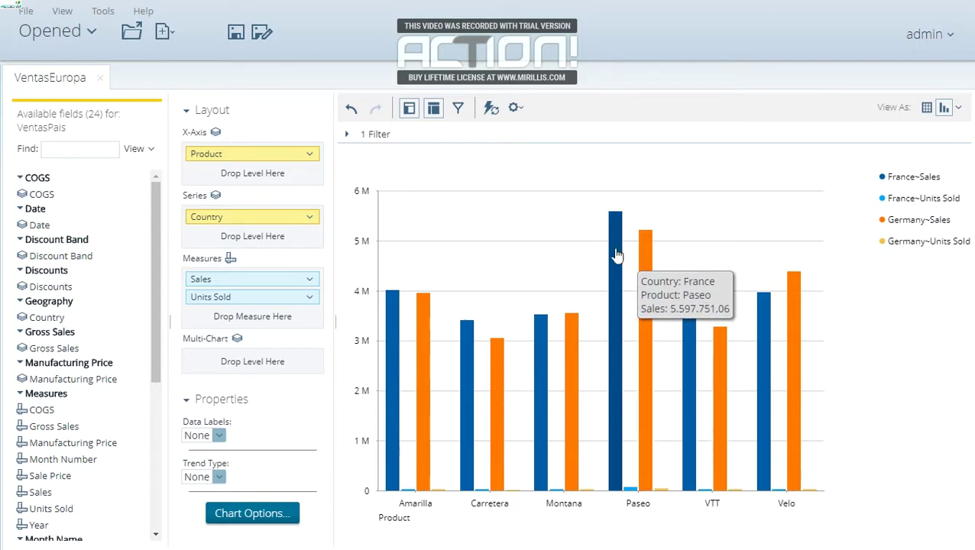
Step: Inspect the values in the column chart and try the Column-Line Combo and 100% Stacked Column chart types
{"action": "mouse_move", "coordinate": [645, 275]}
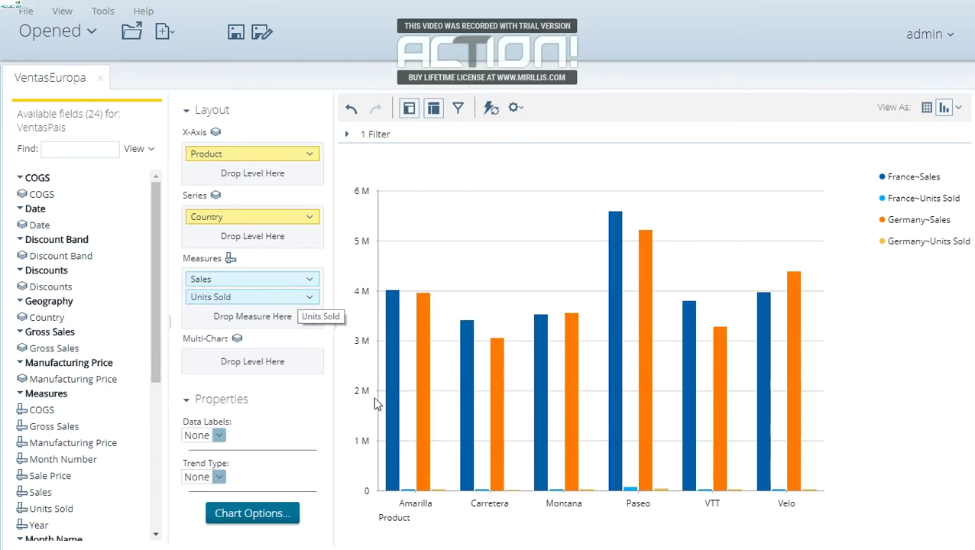
{"action": "mouse_move", "coordinate": [512, 495]}
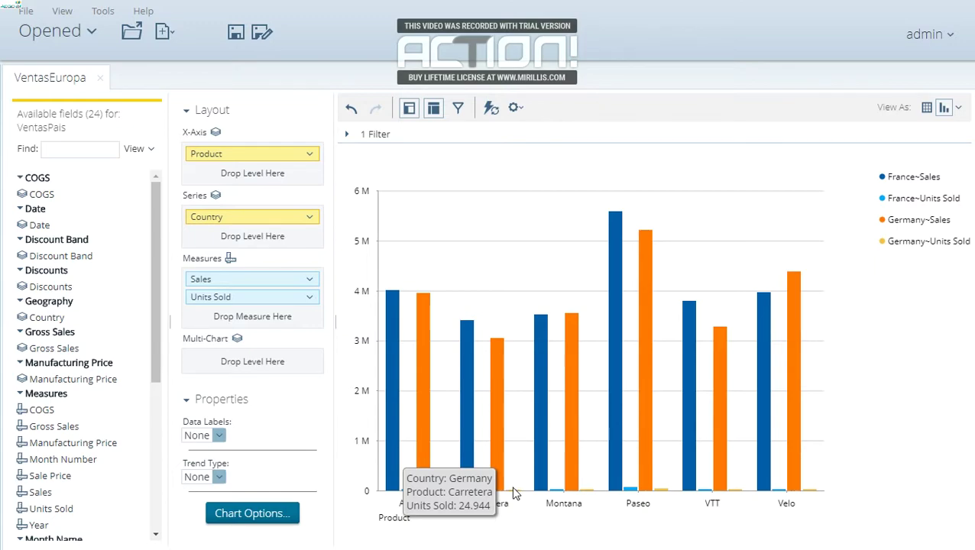
{"action": "left_click", "coordinate": [942, 107]}
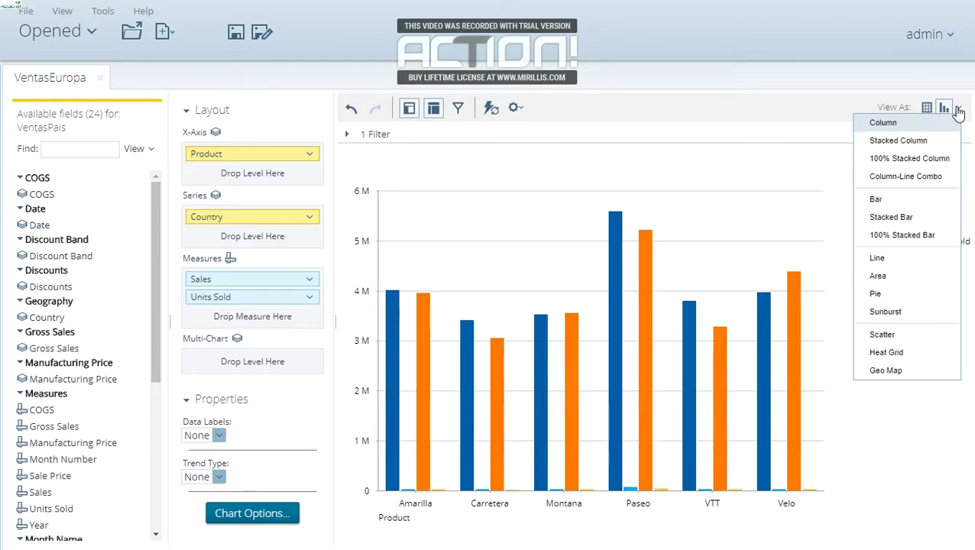
{"action": "left_click", "coordinate": [913, 177]}
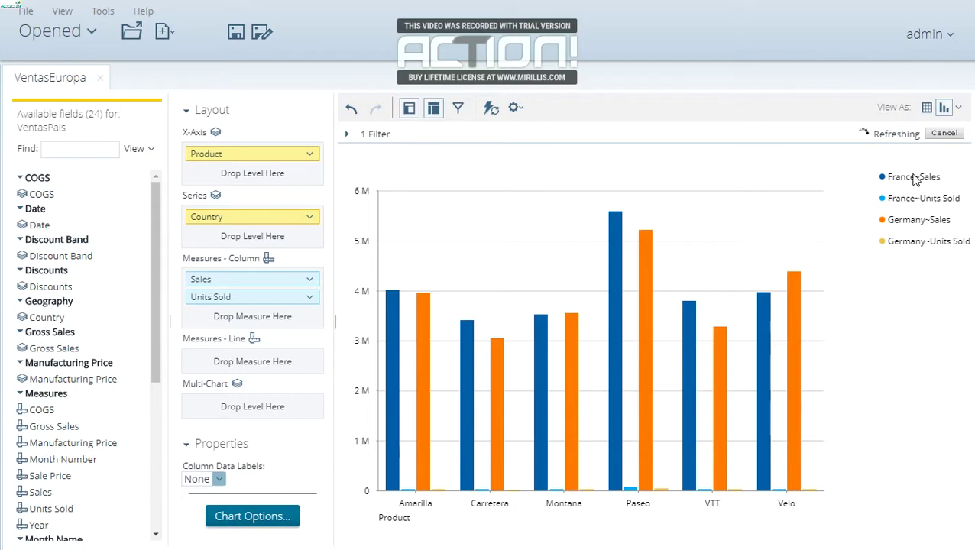
{"action": "left_click", "coordinate": [959, 109]}
{"action": "left_click", "coordinate": [911, 158]}
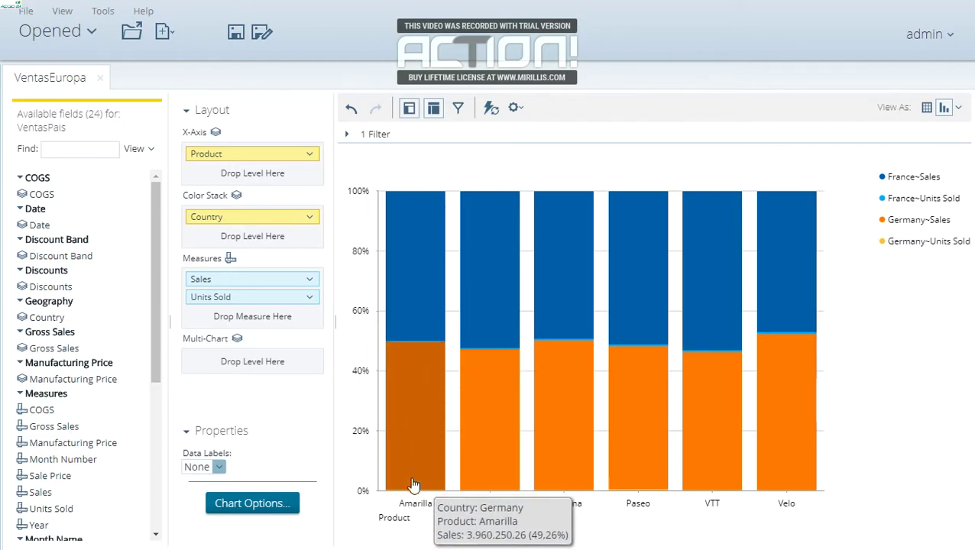
Step: Remove the Units Sold measure from the report and display it as a Column chart
{"action": "left_click", "coordinate": [305, 298]}
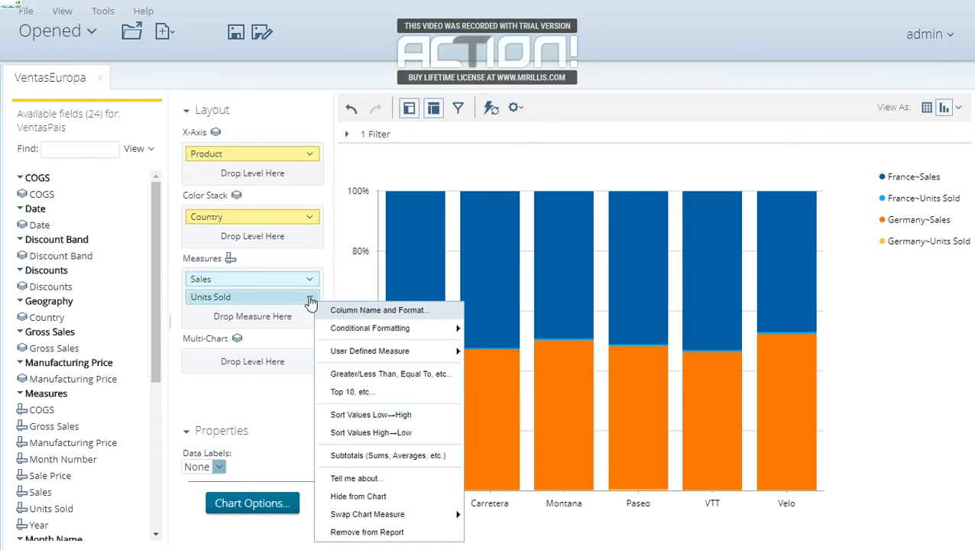
{"action": "left_click", "coordinate": [367, 532]}
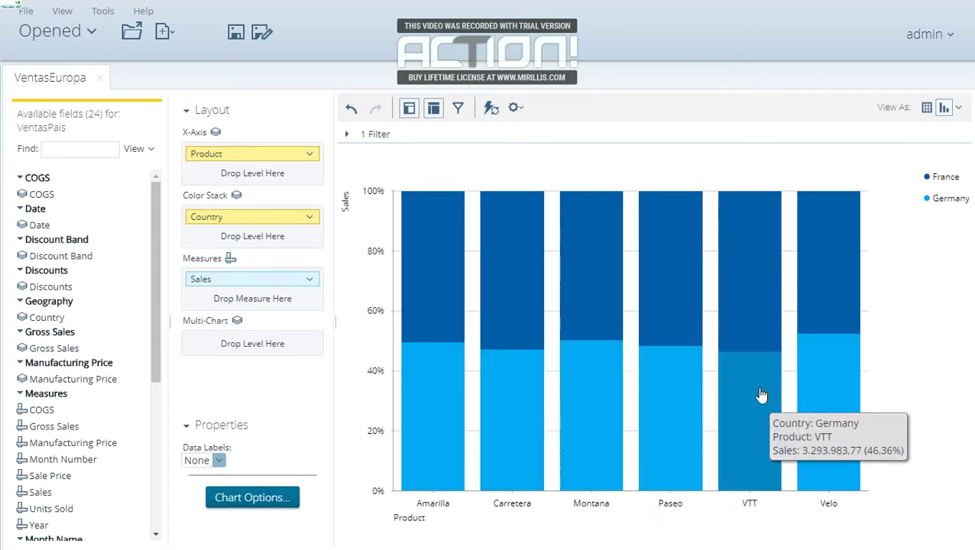
{"action": "left_click", "coordinate": [957, 108]}
{"action": "left_click", "coordinate": [947, 123]}
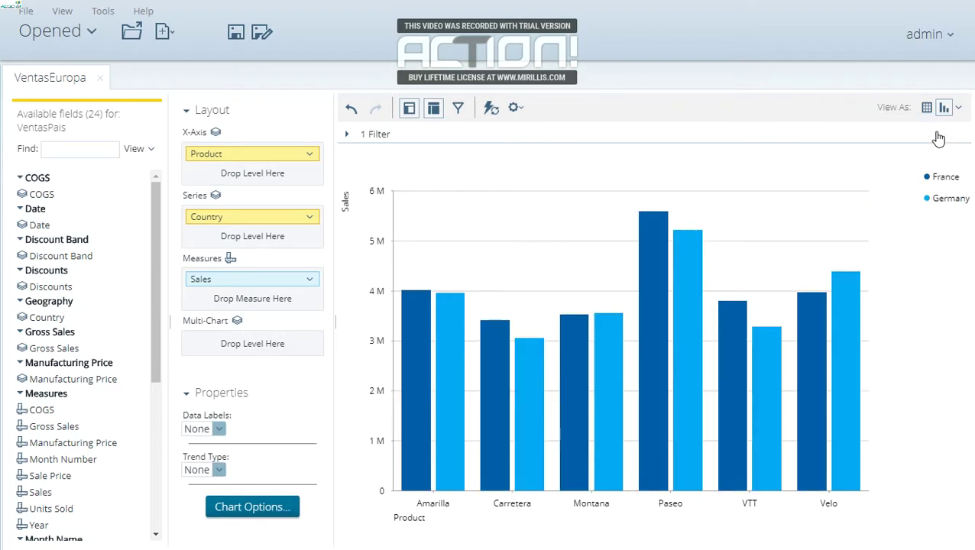
Step: Change the chart type to Pie and inspect the product slices for Germany and France
{"action": "left_click", "coordinate": [957, 108]}
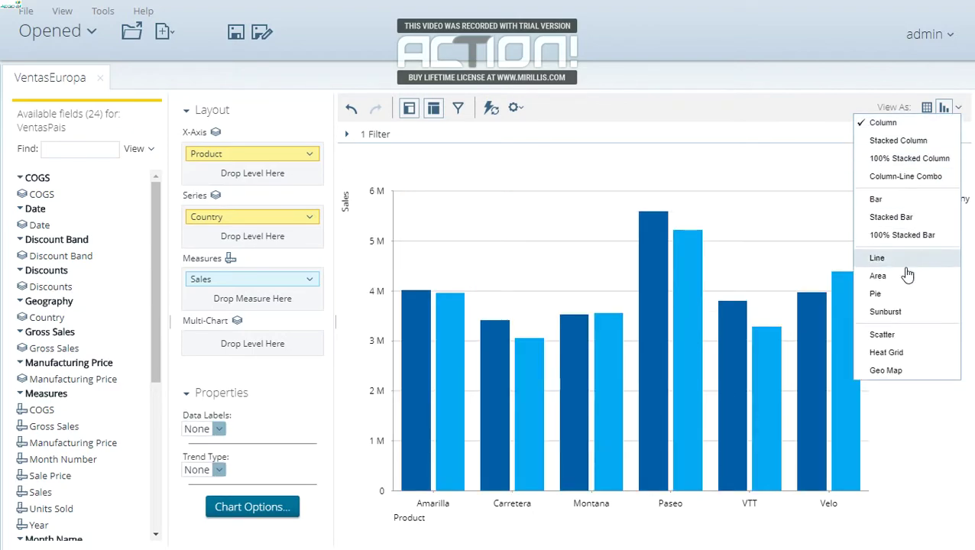
{"action": "left_click", "coordinate": [896, 293]}
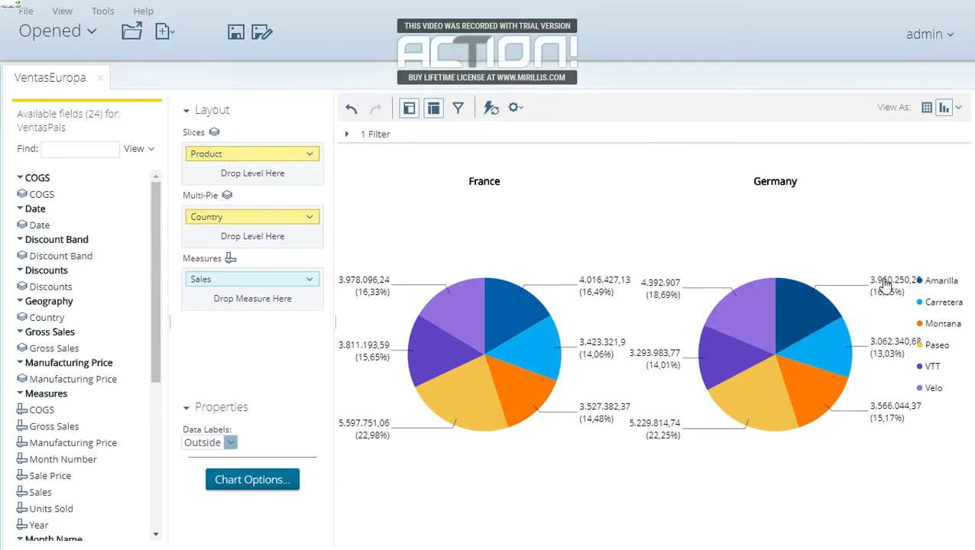
{"action": "right_click", "coordinate": [878, 277]}
{"action": "key", "text": "Escape"}
{"action": "mouse_move", "coordinate": [812, 316]}
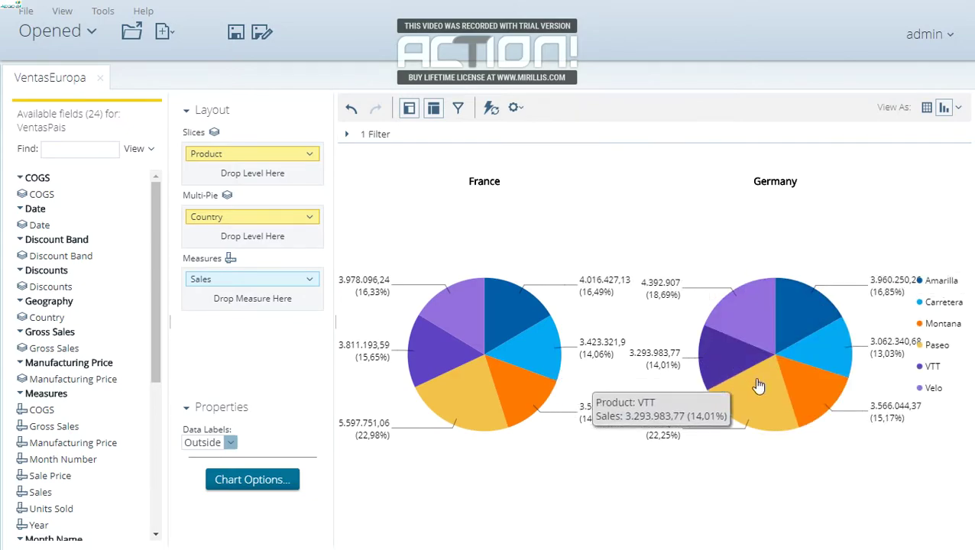
{"action": "mouse_move", "coordinate": [778, 388]}
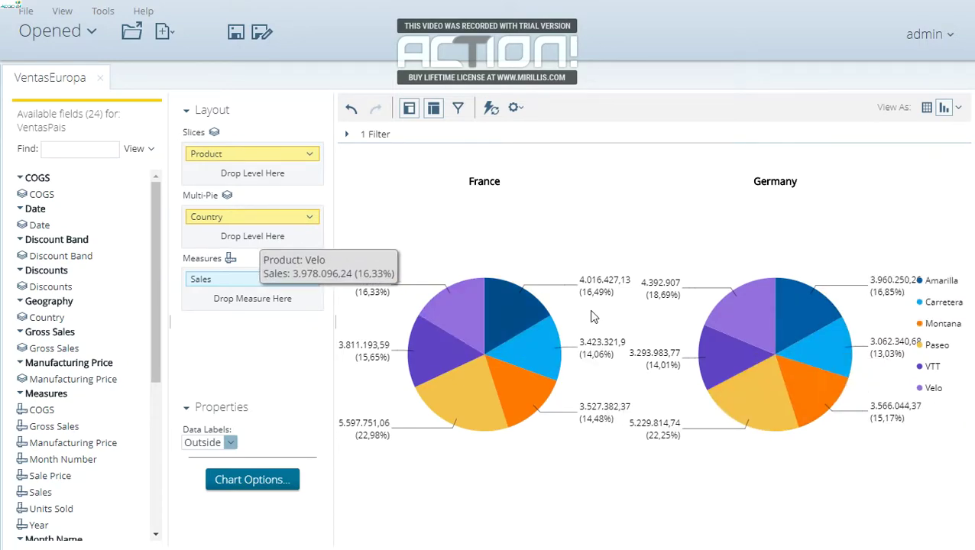
Step: Save a copy of the pie chart report as GrafVentasEuropa in the /public folder
{"action": "left_click", "coordinate": [261, 34]}
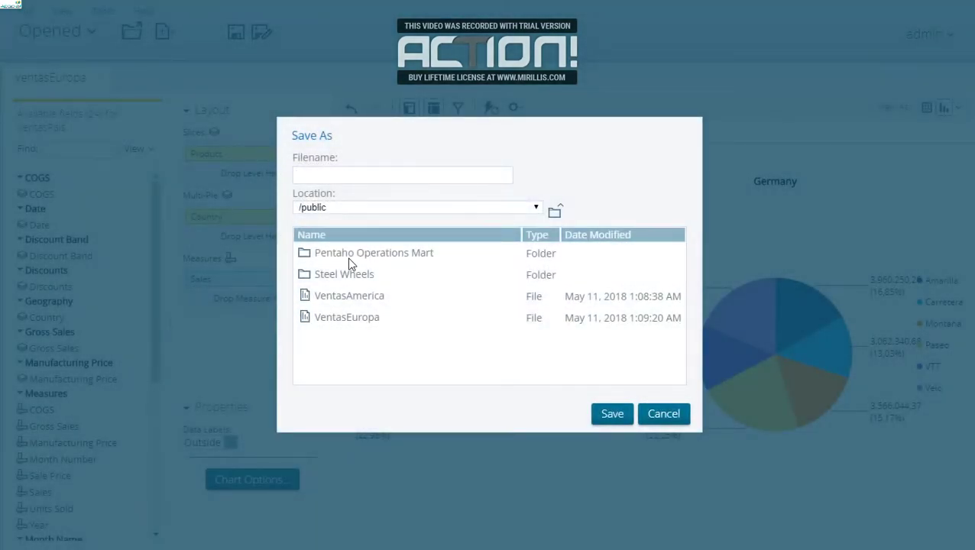
{"action": "type", "text": "GrafVentasEuropa"}
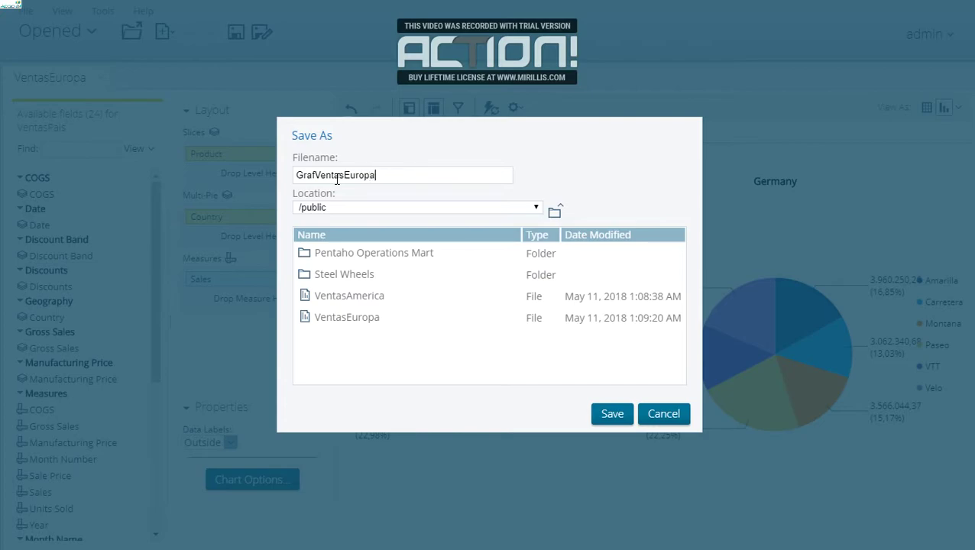
{"action": "left_click", "coordinate": [611, 413]}
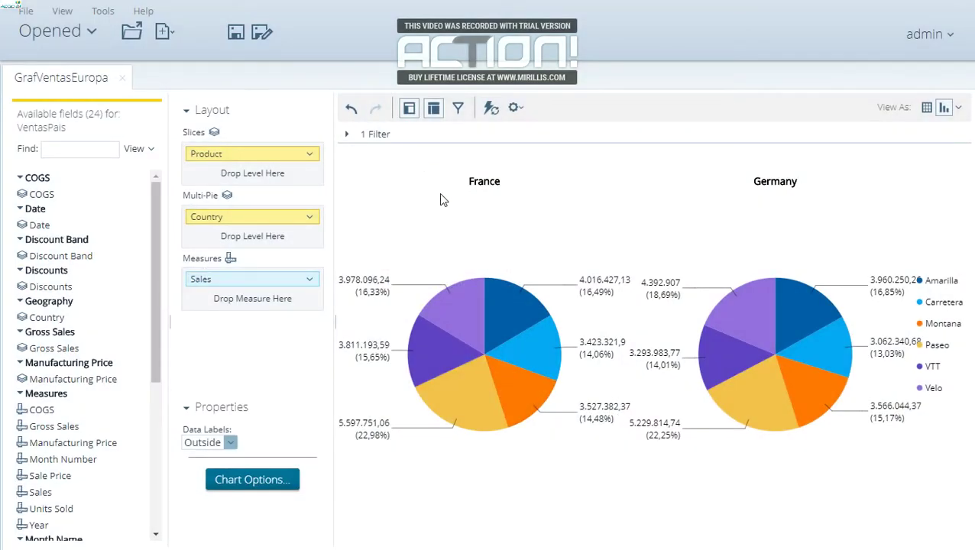
Step: Open the filter on the Country field and remove all the included countries
{"action": "left_click_drag", "start_coordinate": [290, 217], "coordinate": [110, 265]}
{"action": "left_click", "coordinate": [143, 318]}
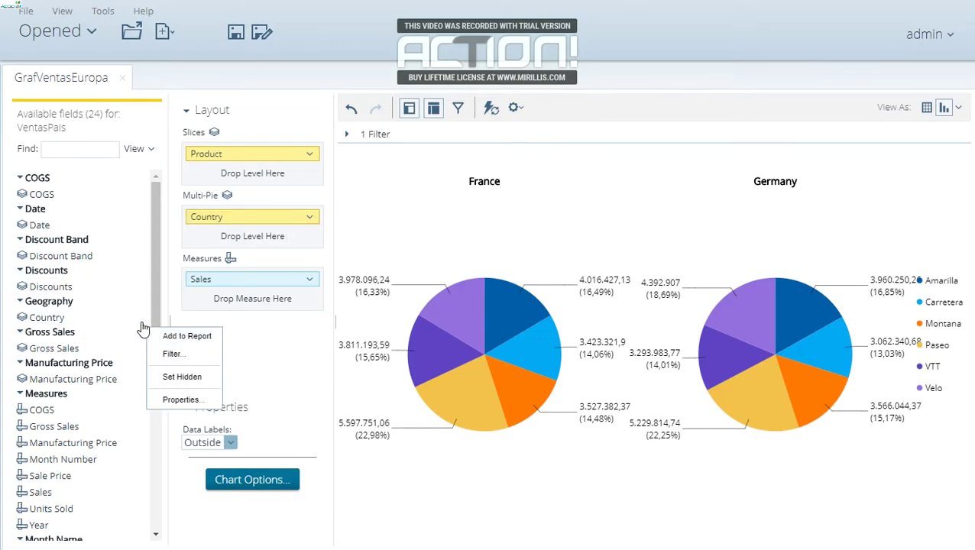
{"action": "left_click", "coordinate": [131, 316]}
{"action": "left_click", "coordinate": [143, 316]}
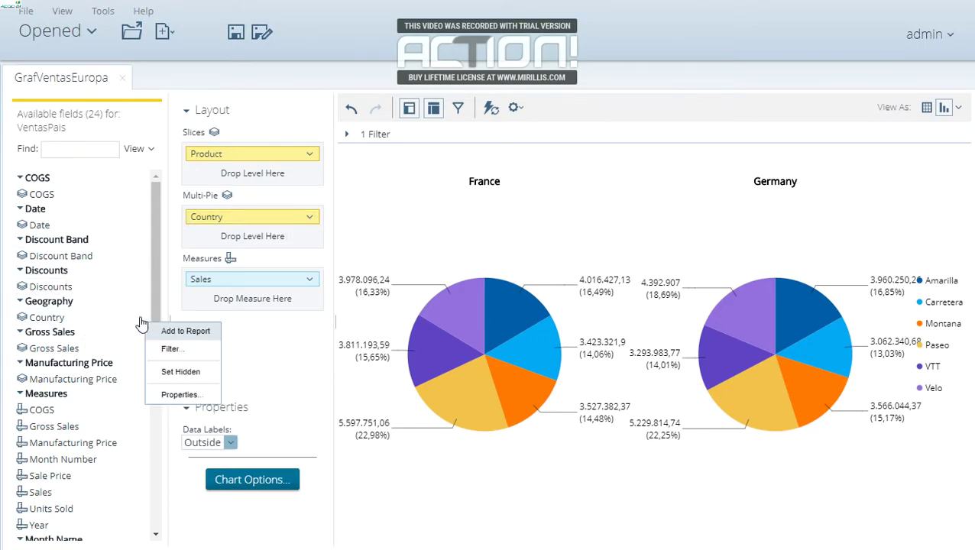
{"action": "left_click", "coordinate": [176, 347]}
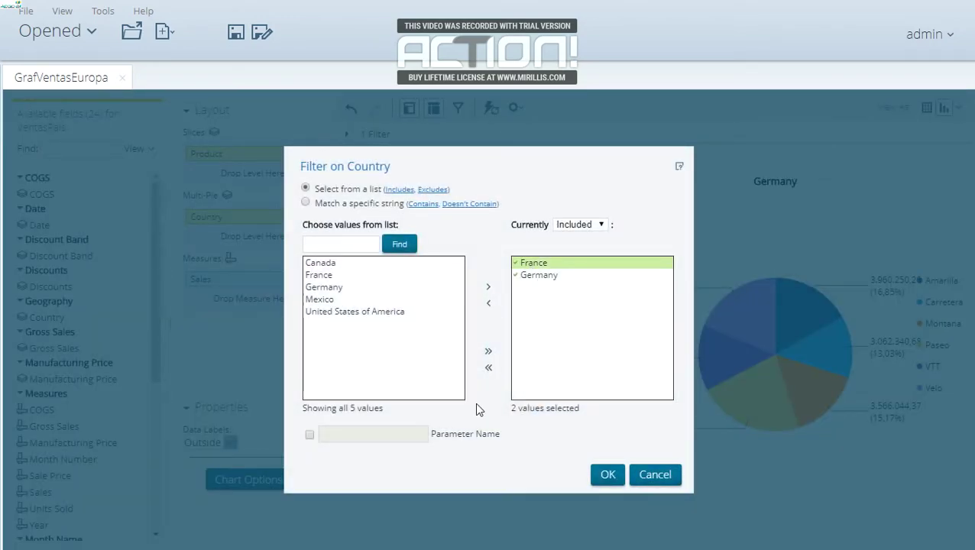
{"action": "left_click", "coordinate": [490, 368]}
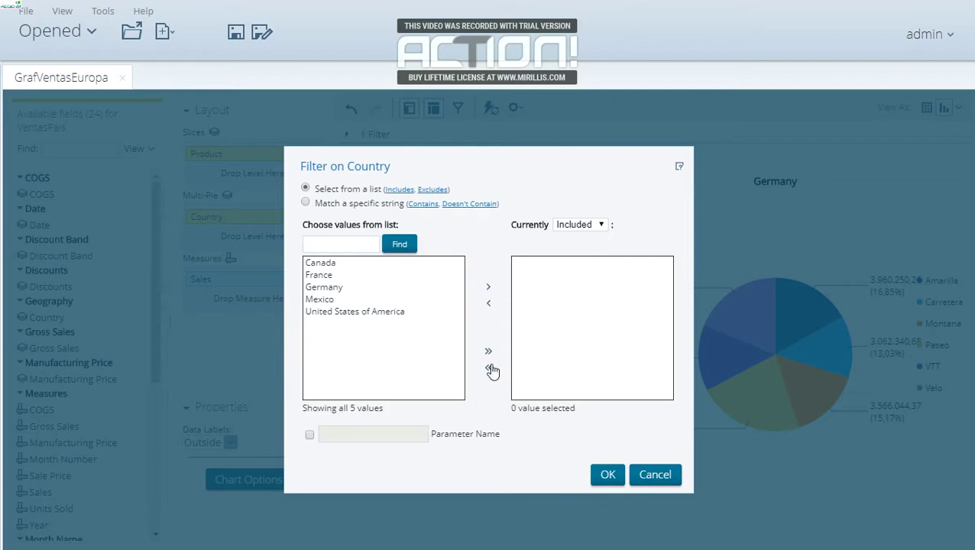
Step: Include Canada, Mexico and United States of America in the Country filter and apply it
{"action": "left_click", "coordinate": [359, 264]}
{"action": "left_click", "coordinate": [490, 287]}
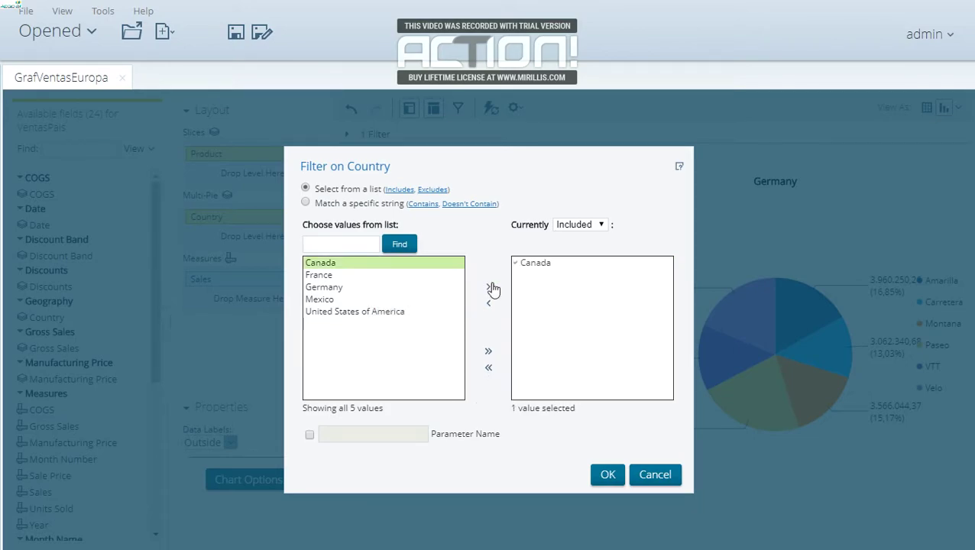
{"action": "left_click", "coordinate": [341, 300]}
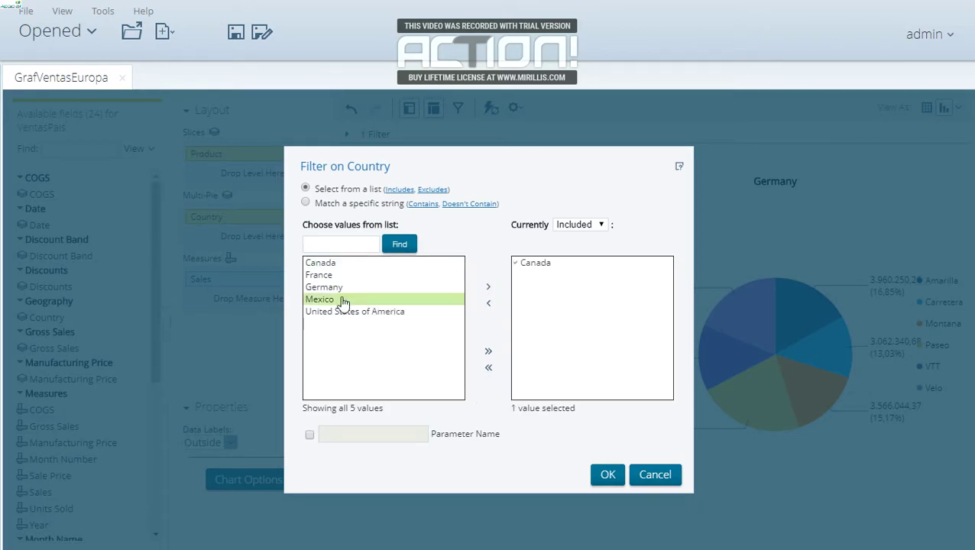
{"action": "left_click", "coordinate": [489, 288]}
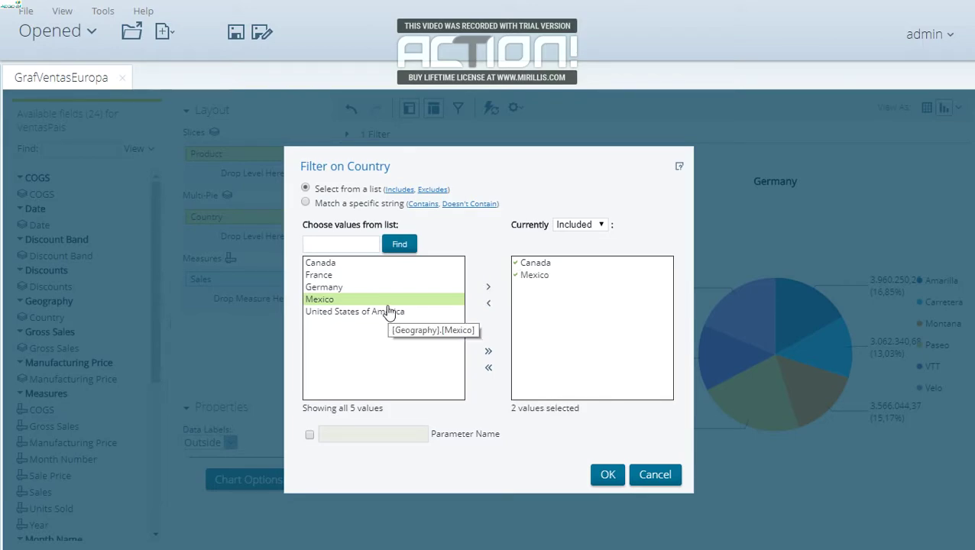
{"action": "left_click", "coordinate": [452, 310]}
{"action": "left_click", "coordinate": [489, 288]}
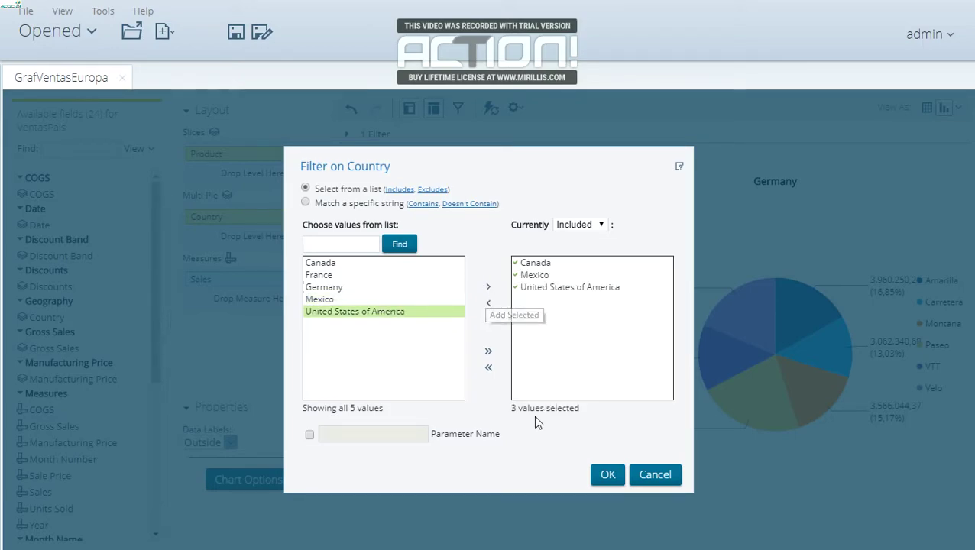
{"action": "left_click", "coordinate": [603, 478]}
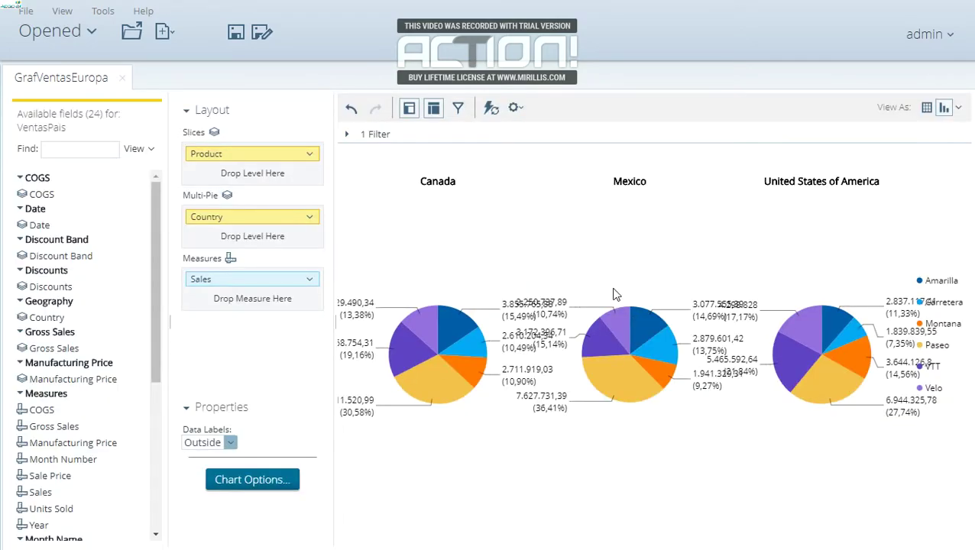
Step: Hide the report's layout area to give the pie charts more room and look over the report's additional options
{"action": "mouse_move", "coordinate": [632, 344]}
{"action": "left_click", "coordinate": [435, 108]}
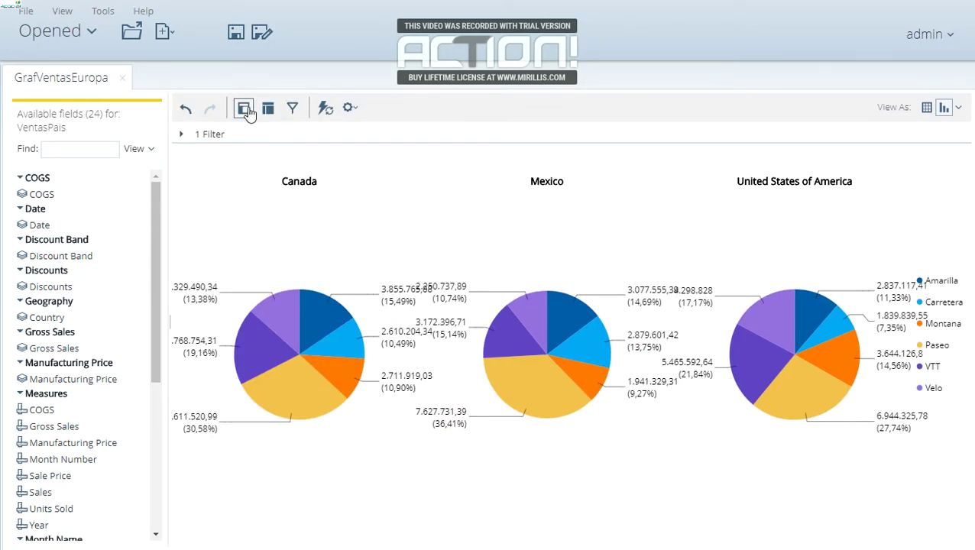
{"action": "left_click", "coordinate": [349, 109]}
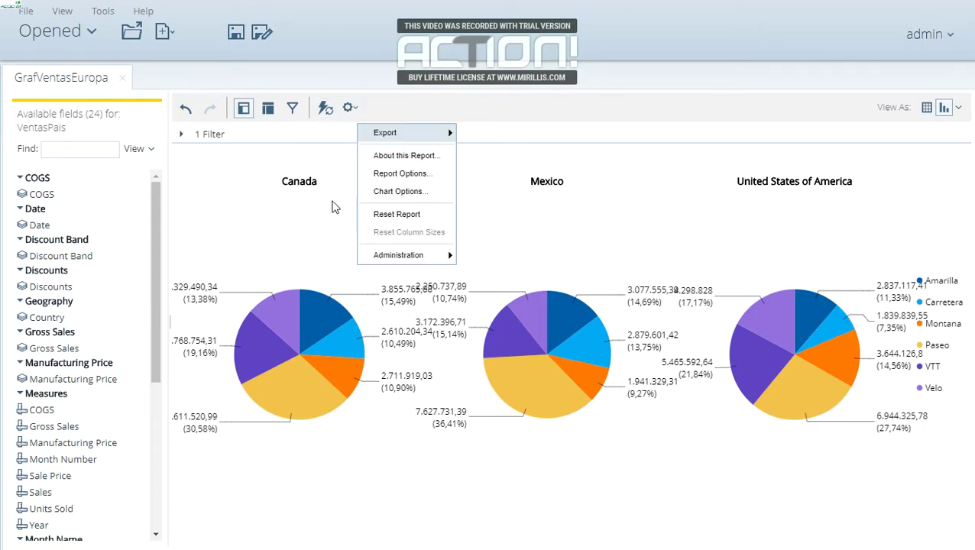
{"action": "mouse_move", "coordinate": [388, 259]}
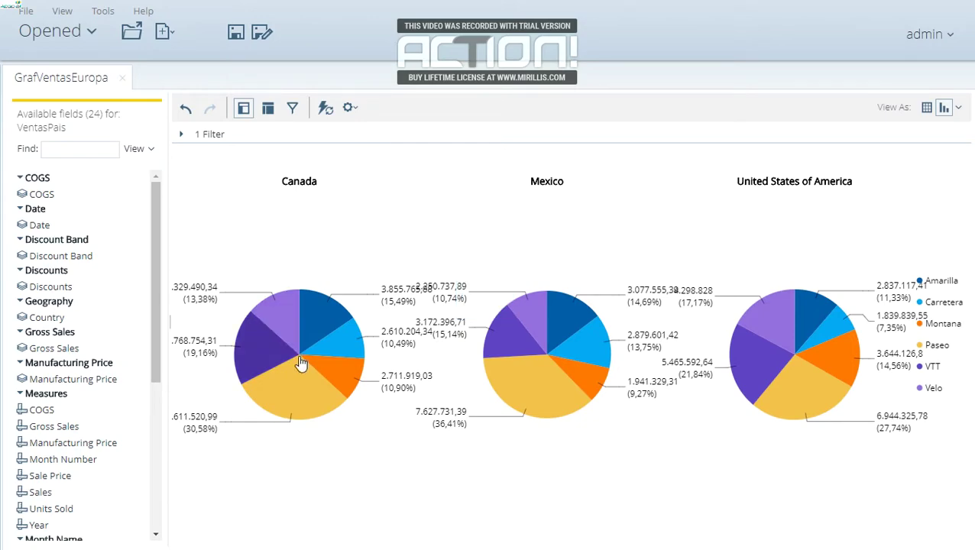
{"action": "mouse_move", "coordinate": [319, 319]}
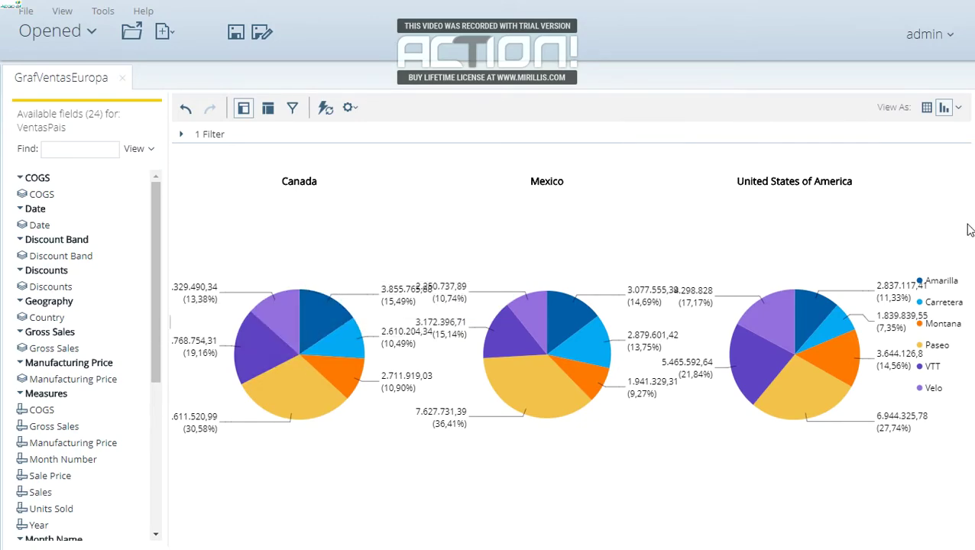
Step: Preview the sales of the three American countries as Sunburst, Area and Line charts
{"action": "left_click", "coordinate": [960, 108]}
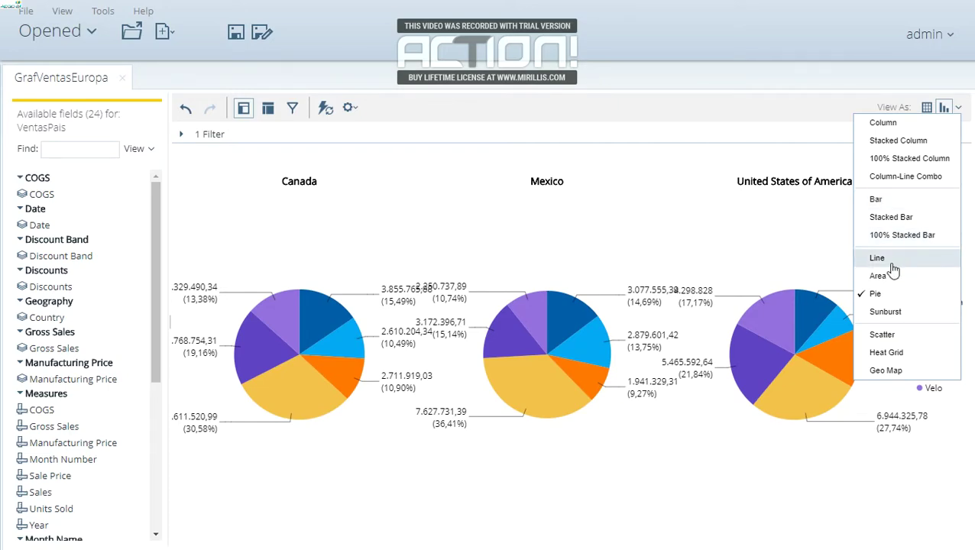
{"action": "left_click", "coordinate": [886, 310]}
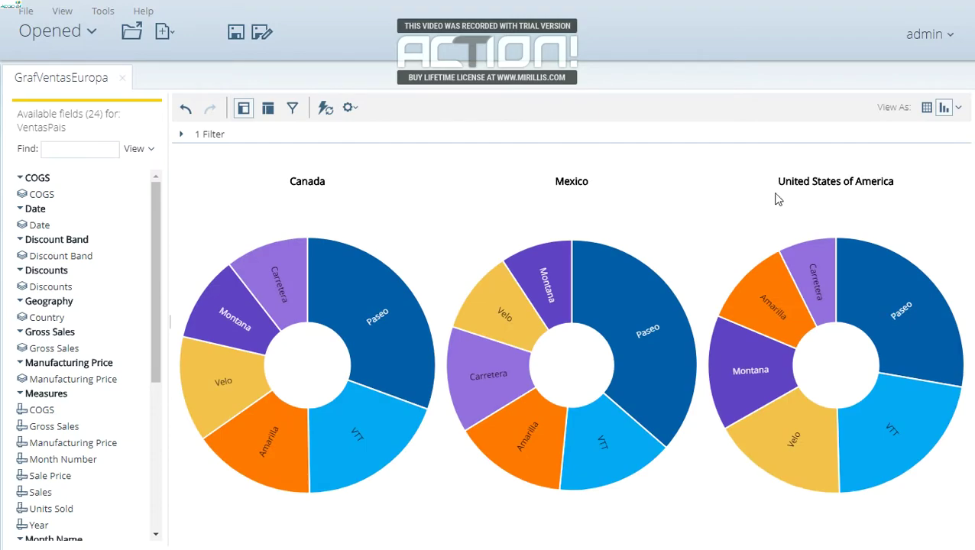
{"action": "left_click", "coordinate": [957, 109]}
{"action": "left_click", "coordinate": [877, 276]}
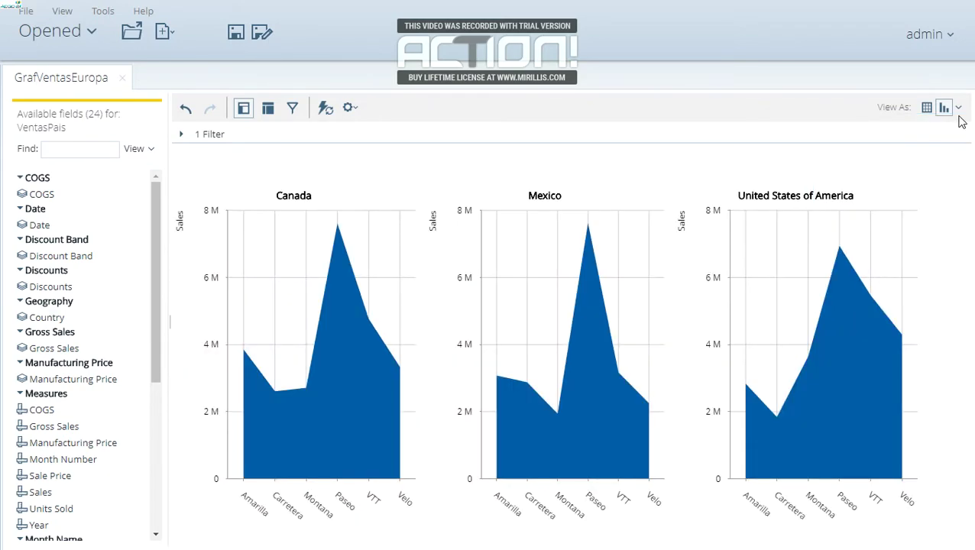
{"action": "left_click", "coordinate": [957, 108]}
{"action": "left_click", "coordinate": [898, 260]}
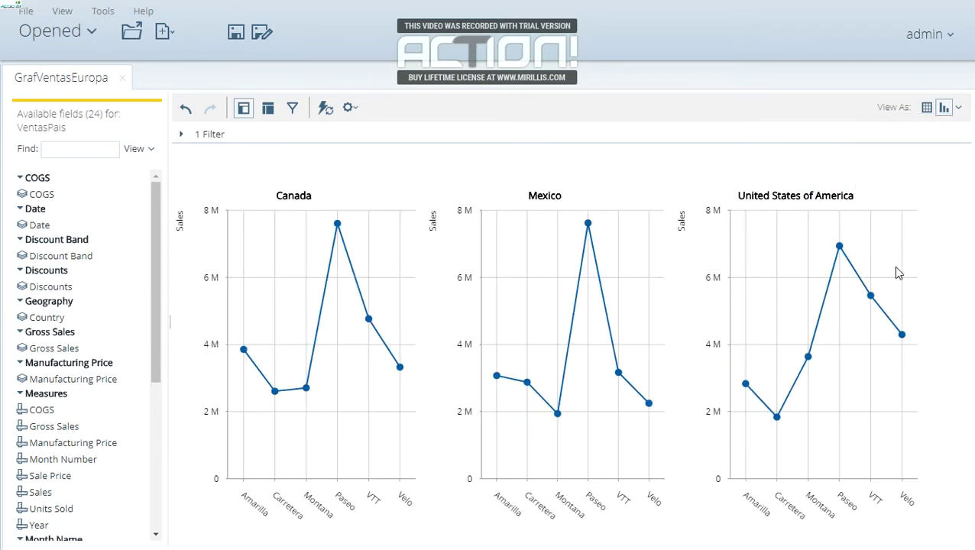
Step: Preview the sales of the three American countries as Bar, Scatter and Sunburst charts
{"action": "left_click", "coordinate": [958, 107]}
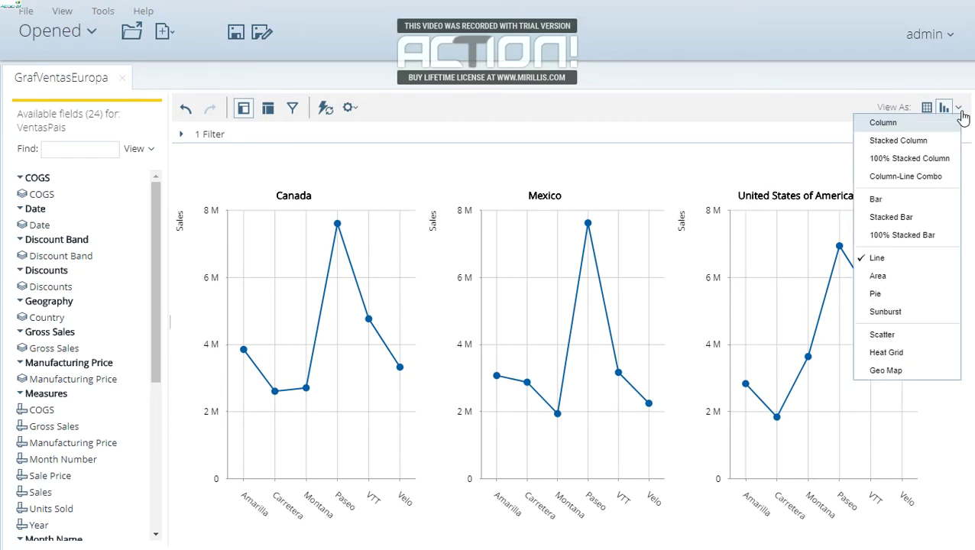
{"action": "left_click", "coordinate": [902, 199]}
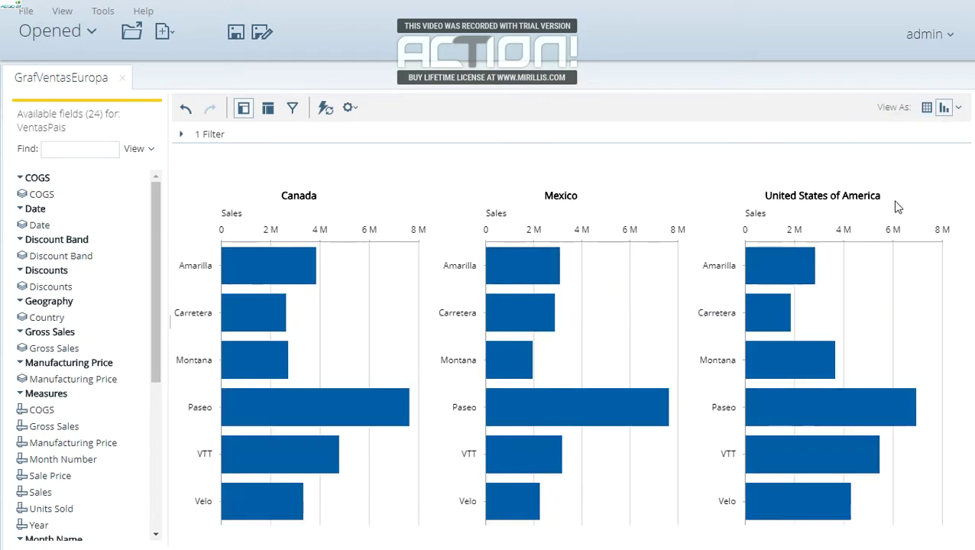
{"action": "left_click", "coordinate": [959, 107]}
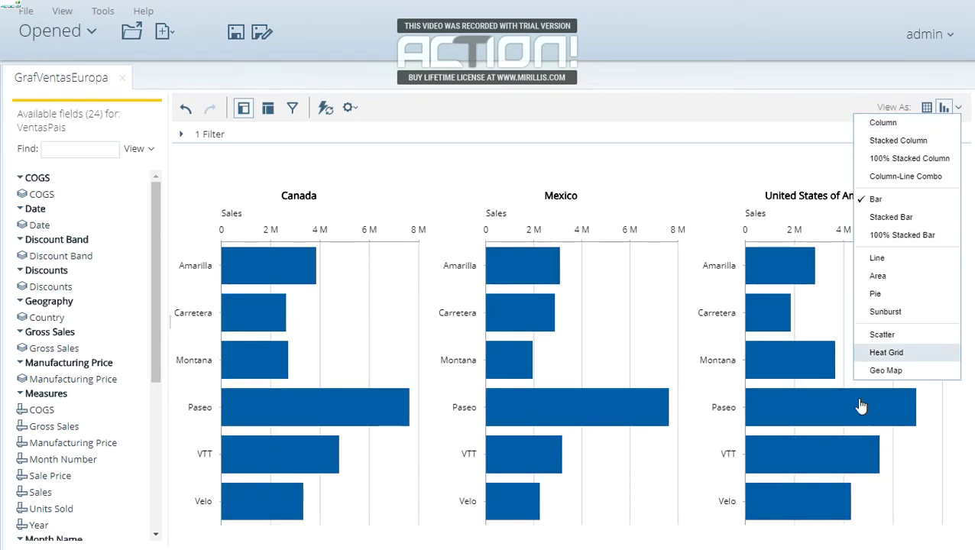
{"action": "left_click", "coordinate": [899, 334]}
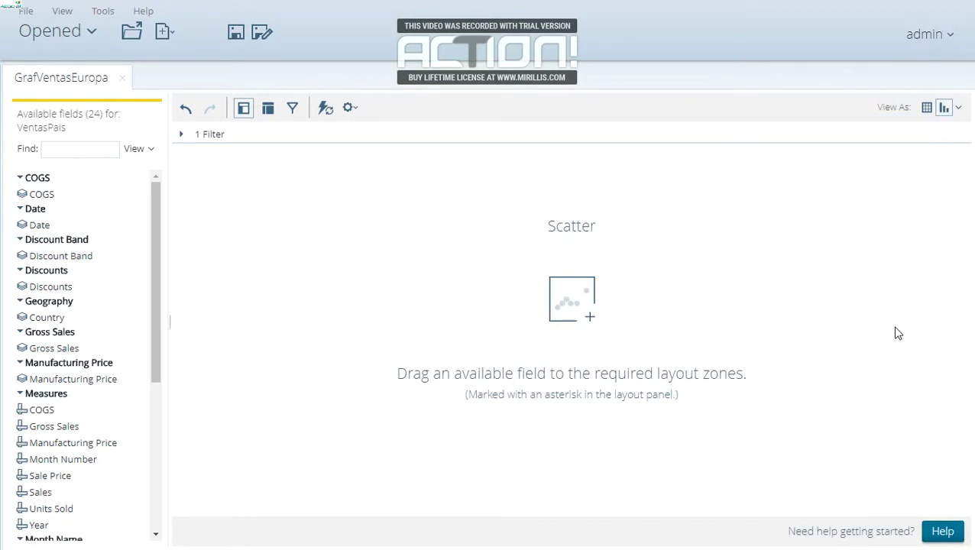
{"action": "left_click", "coordinate": [959, 107]}
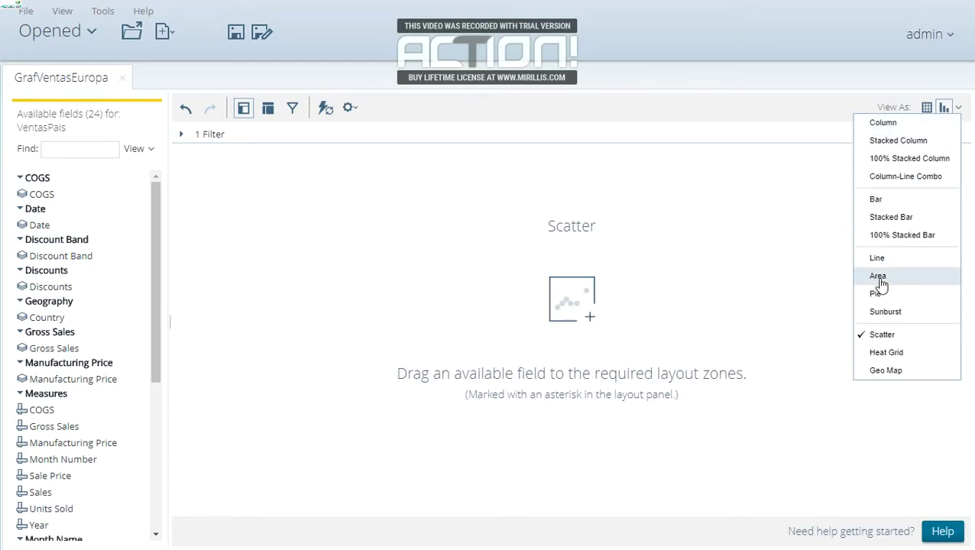
{"action": "left_click", "coordinate": [887, 312]}
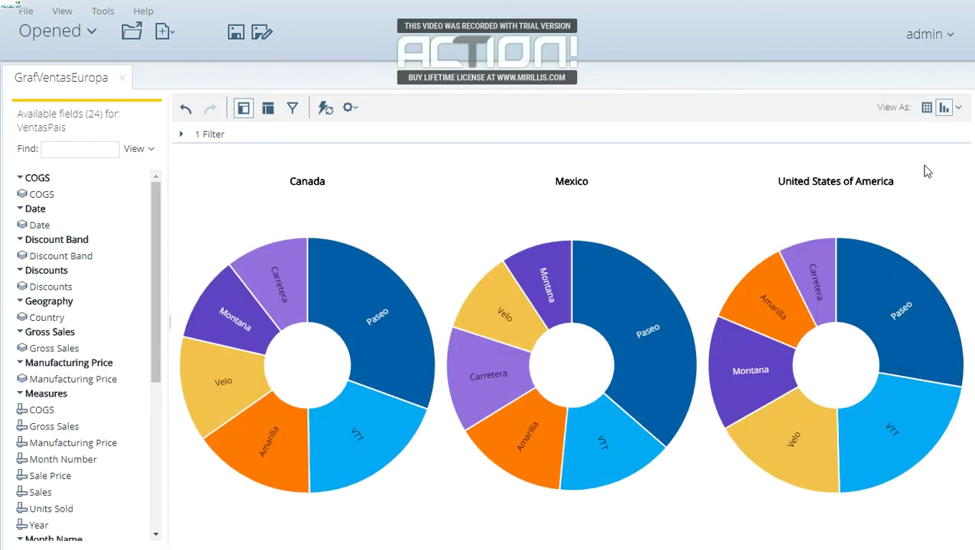
Step: Display the sales as a Column chart and look over the bars of each country per product
{"action": "left_click", "coordinate": [957, 107]}
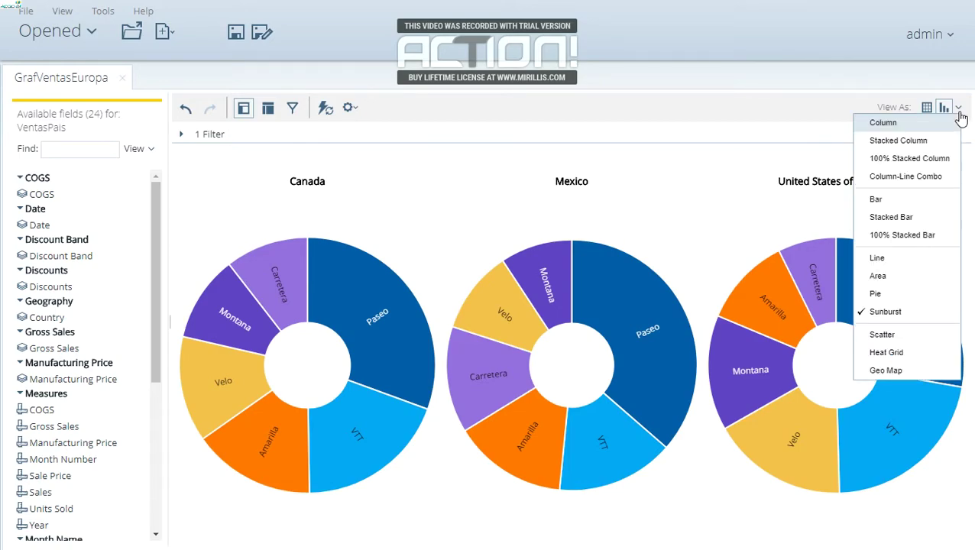
{"action": "left_click", "coordinate": [907, 124]}
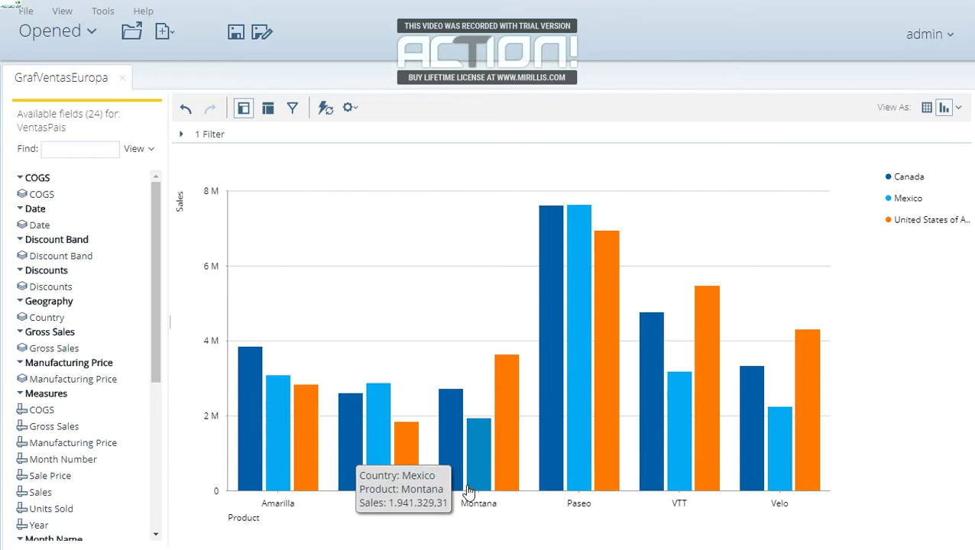
{"action": "mouse_move", "coordinate": [582, 329]}
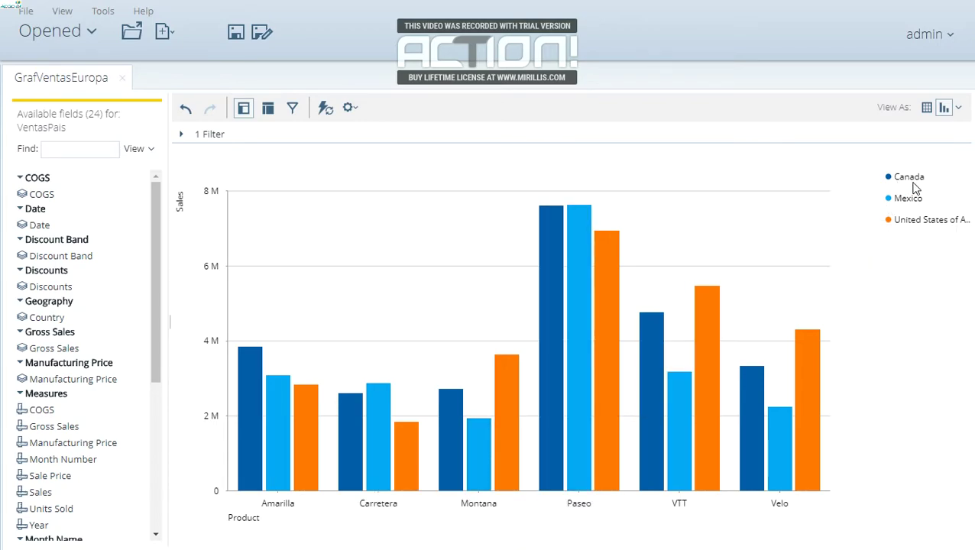
{"action": "mouse_move", "coordinate": [555, 310]}
Step: Save a copy of the report as GrafVentasAmerica in the /public folder
{"action": "left_click", "coordinate": [262, 34]}
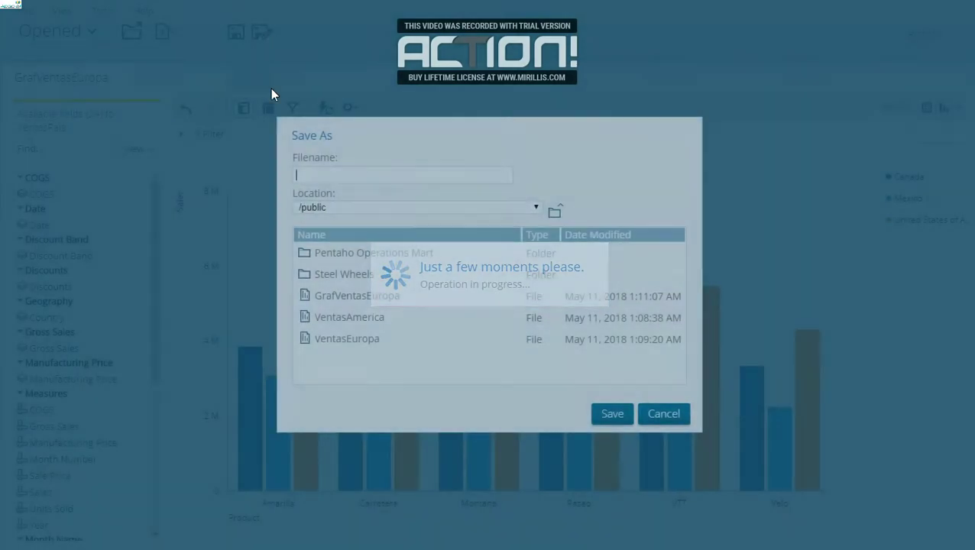
{"action": "type", "text": "GrafVentas"}
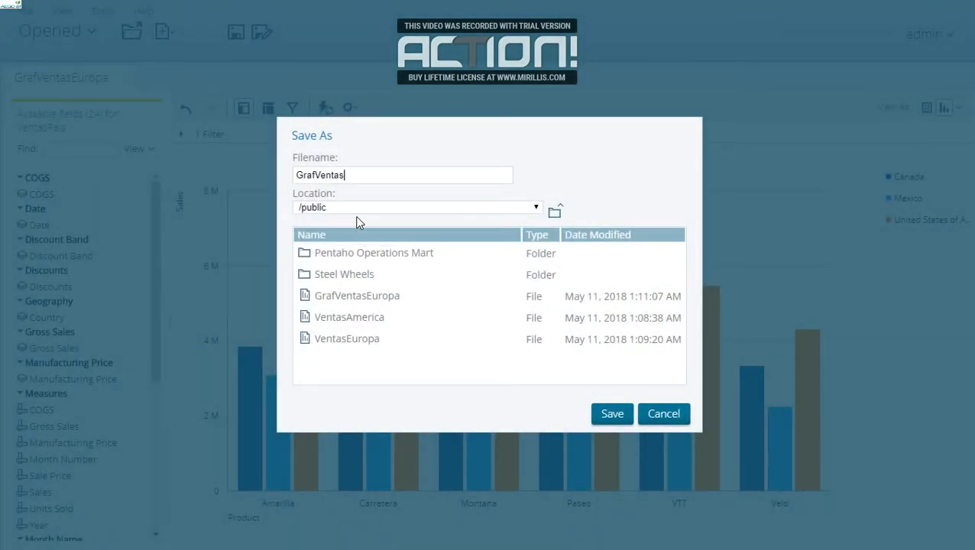
{"action": "type", "text": "America"}
{"action": "left_click", "coordinate": [604, 413]}
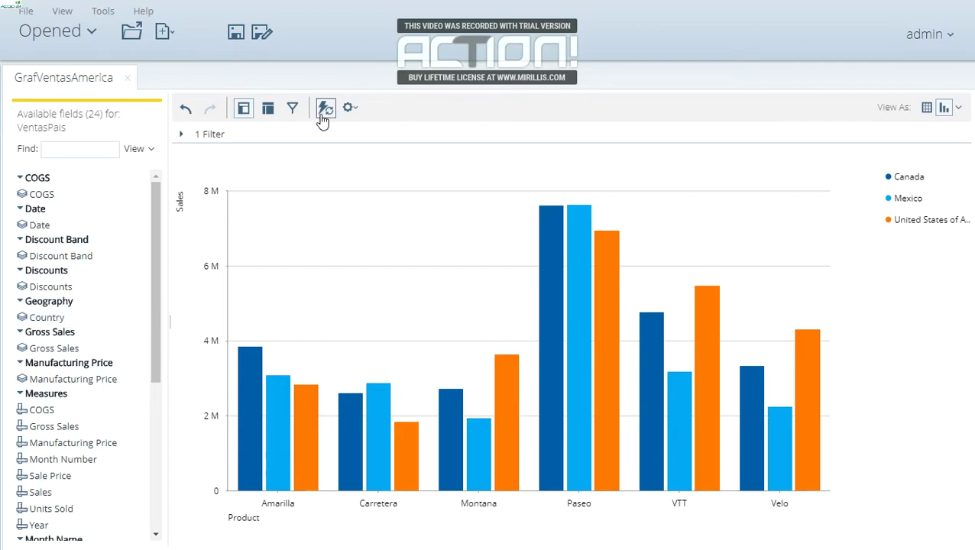
Step: Remove the Country filter from the report and display the sales as a Geo Map
{"action": "left_click", "coordinate": [294, 110]}
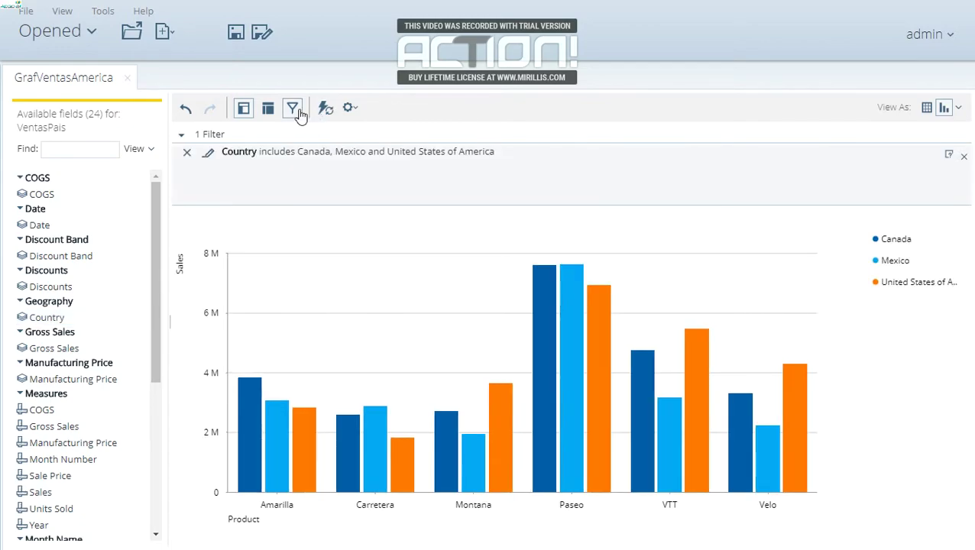
{"action": "left_click", "coordinate": [192, 154]}
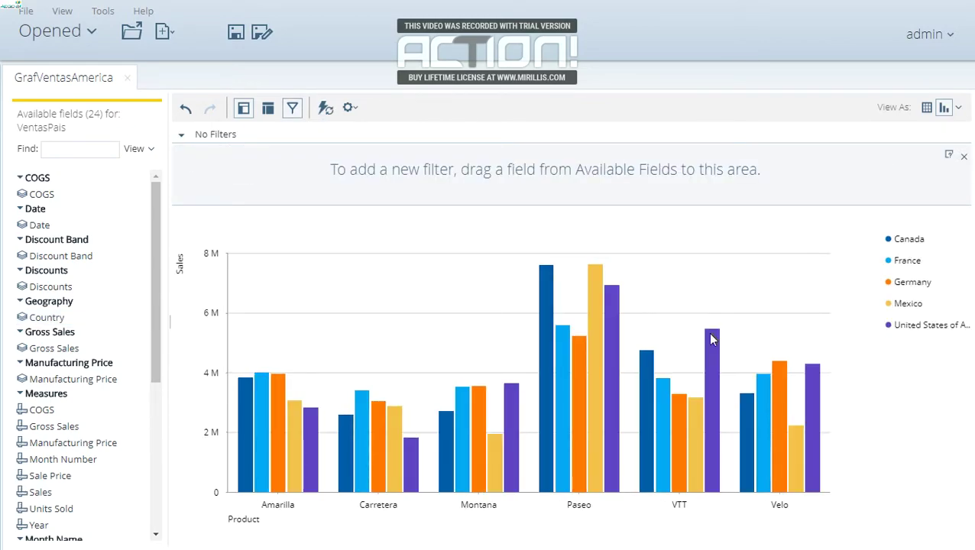
{"action": "left_click", "coordinate": [957, 108]}
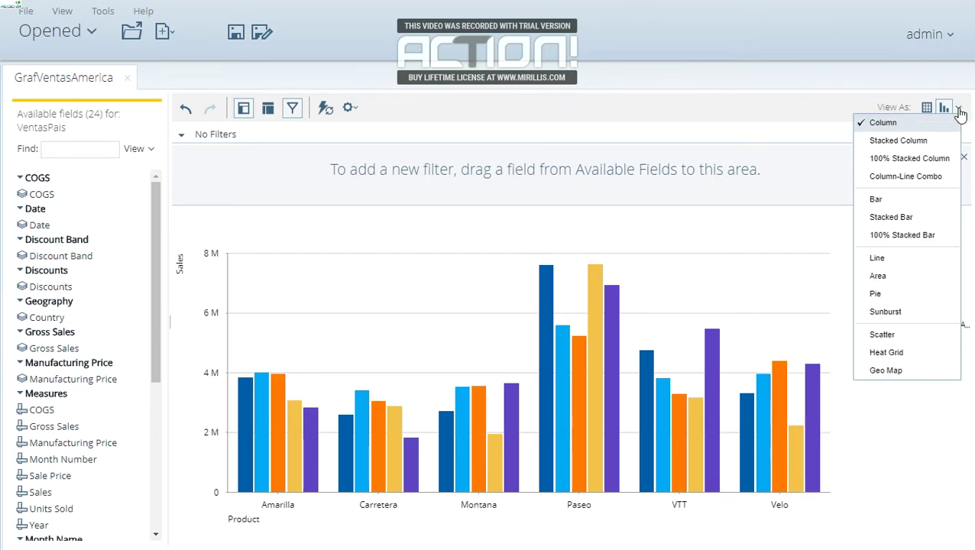
{"action": "right_click", "coordinate": [892, 374]}
{"action": "left_click", "coordinate": [886, 377]}
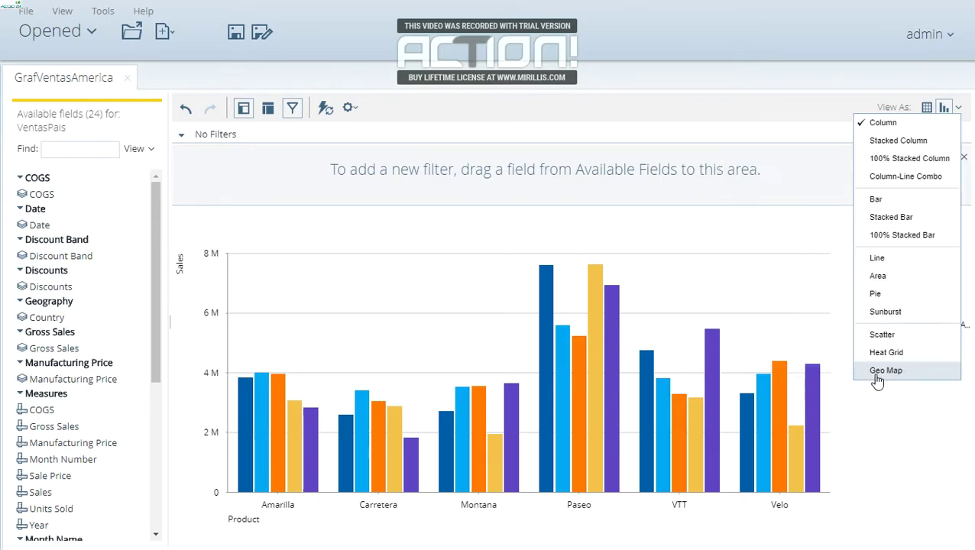
{"action": "left_click", "coordinate": [877, 380]}
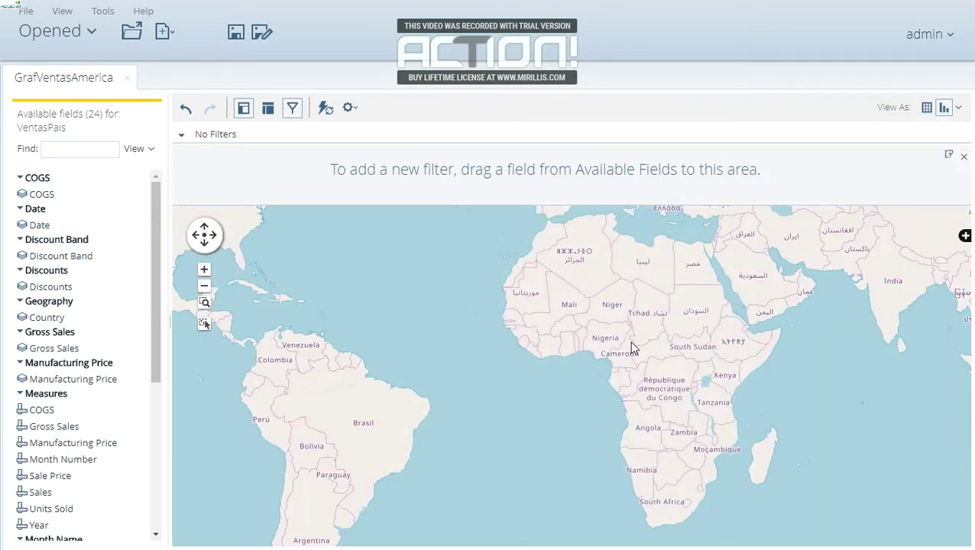
{"action": "left_click_drag", "start_coordinate": [662, 377], "coordinate": [763, 449]}
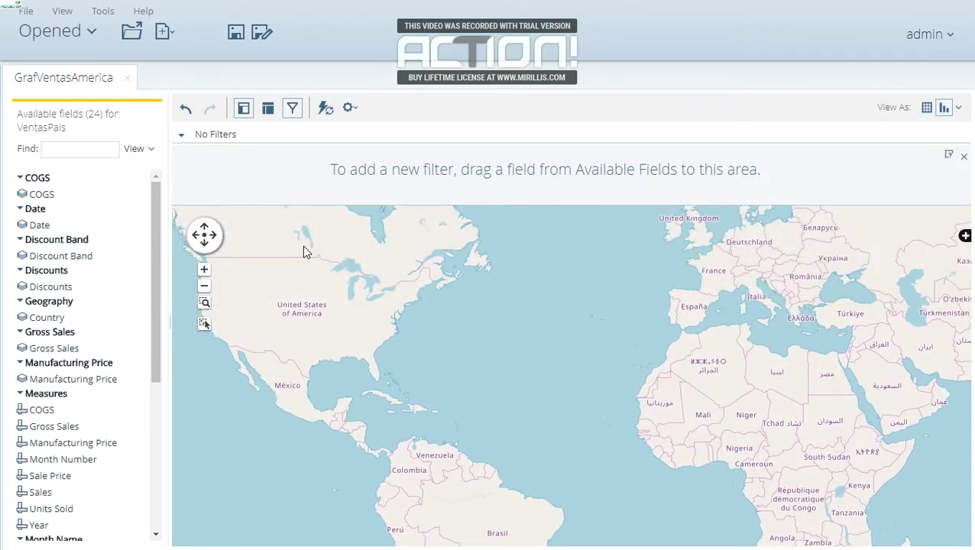
Step: Show the report layout, set Country as the Geography level and move Product to Other Fields, inspecting the countries' map markers
{"action": "left_click", "coordinate": [267, 110]}
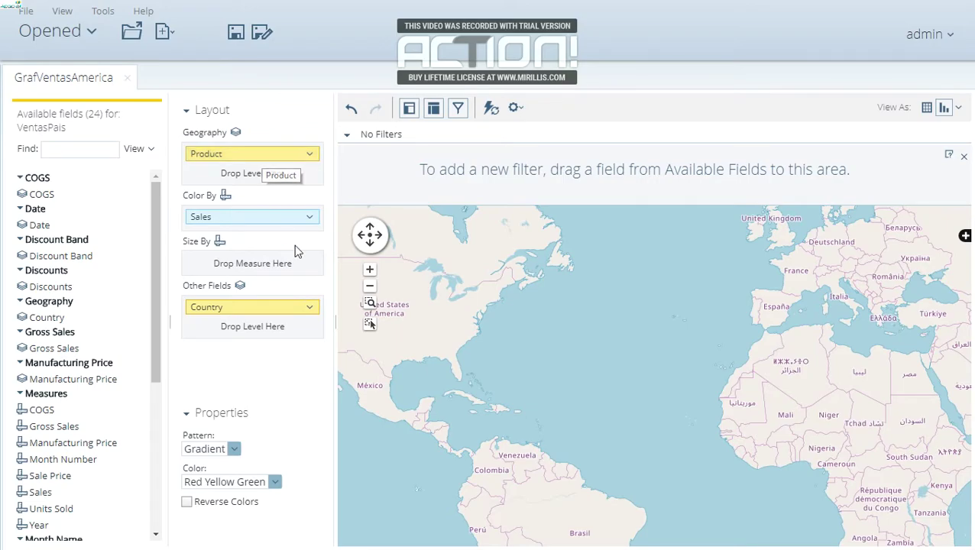
{"action": "left_click_drag", "start_coordinate": [285, 307], "coordinate": [285, 268]}
{"action": "left_click_drag", "start_coordinate": [267, 159], "coordinate": [280, 327]}
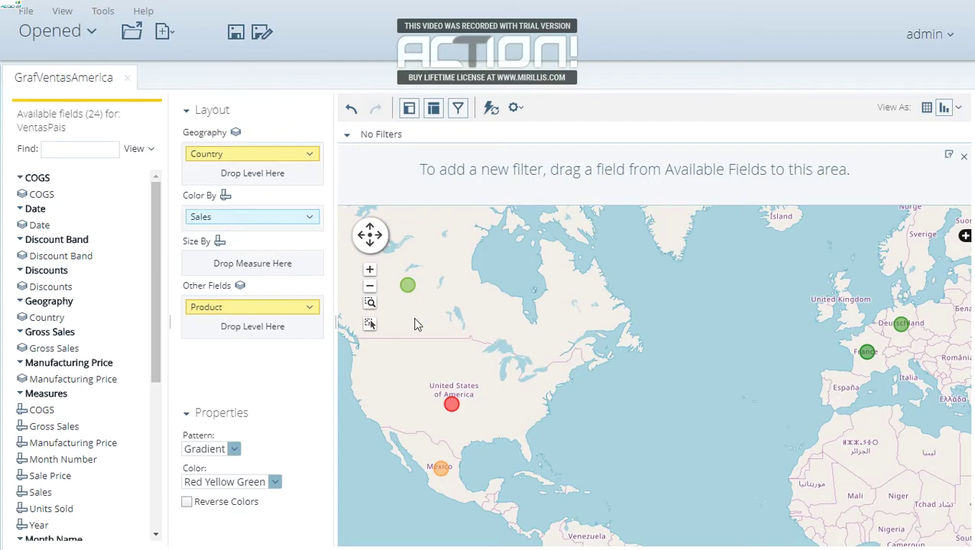
{"action": "mouse_move", "coordinate": [450, 404]}
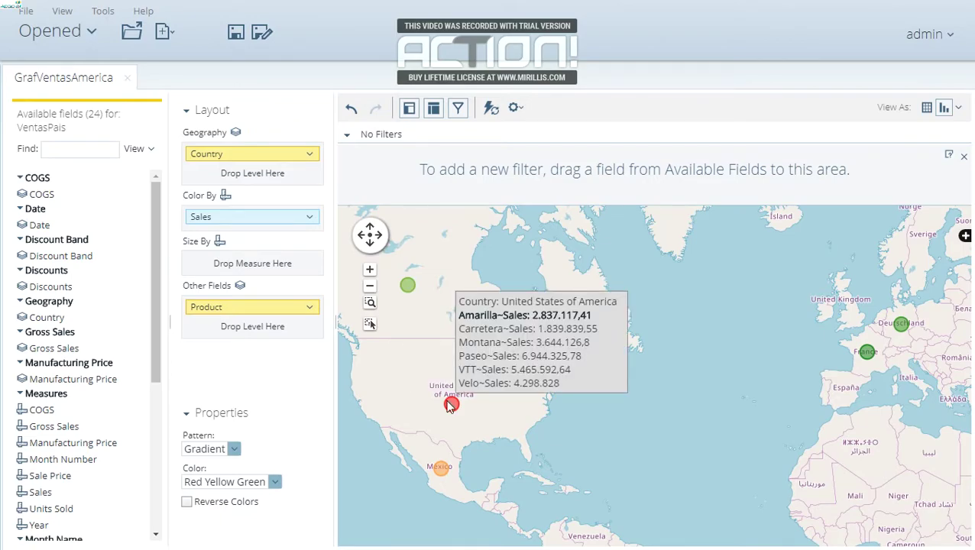
{"action": "mouse_move", "coordinate": [443, 474]}
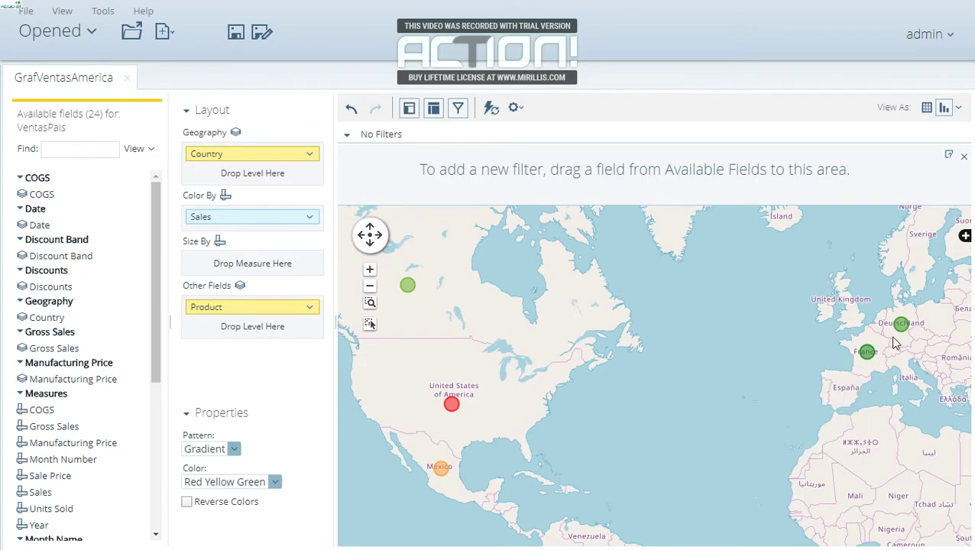
{"action": "mouse_move", "coordinate": [908, 334]}
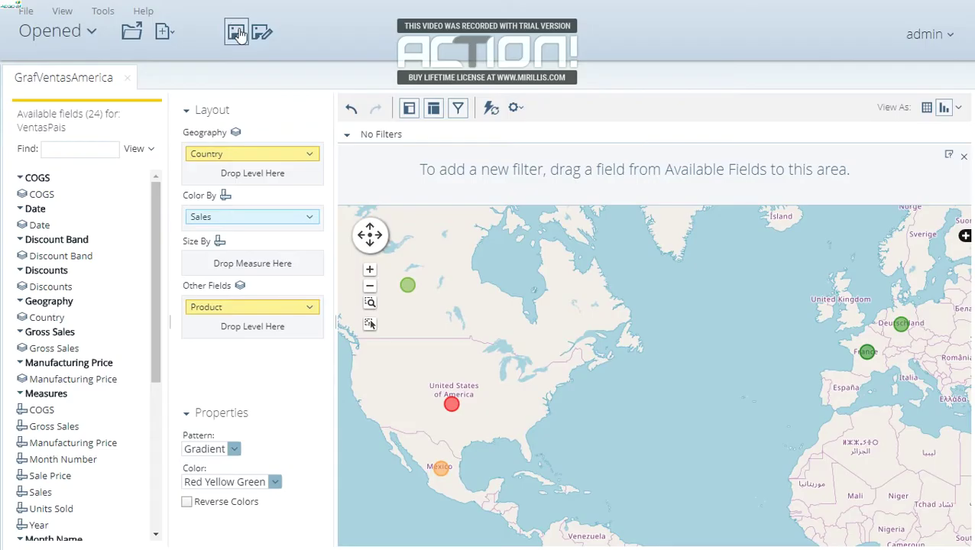
Step: Save a copy of the map report as LocVentas in the /public folder
{"action": "left_click", "coordinate": [264, 36]}
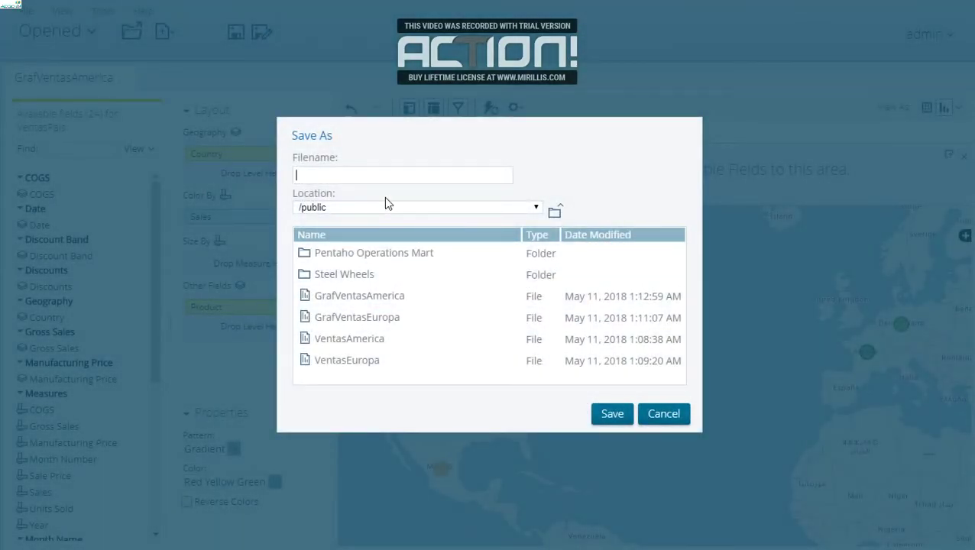
{"action": "type", "text": "LocVentas"}
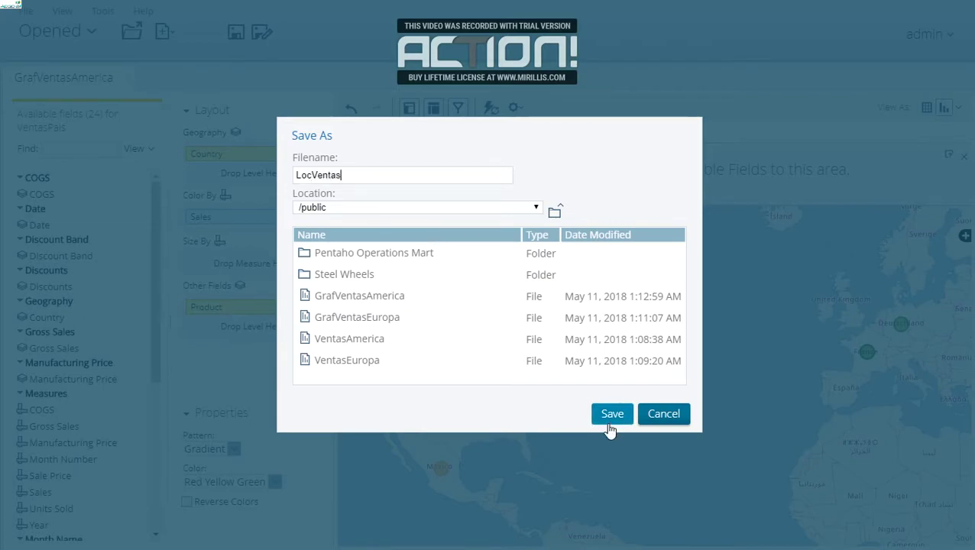
{"action": "left_click", "coordinate": [609, 415]}
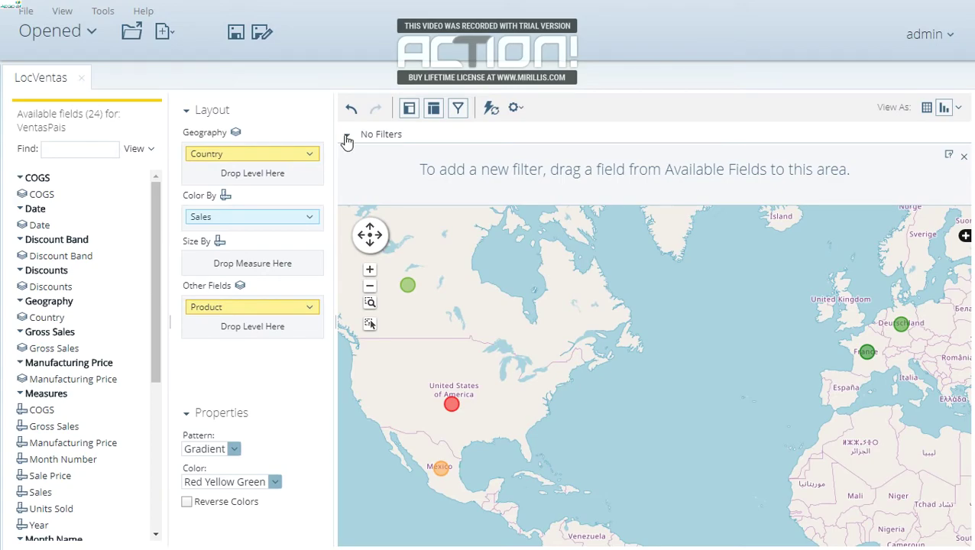
Step: Close the LocVentas report and create a new dashboard
{"action": "left_click", "coordinate": [82, 77]}
{"action": "left_click", "coordinate": [170, 152]}
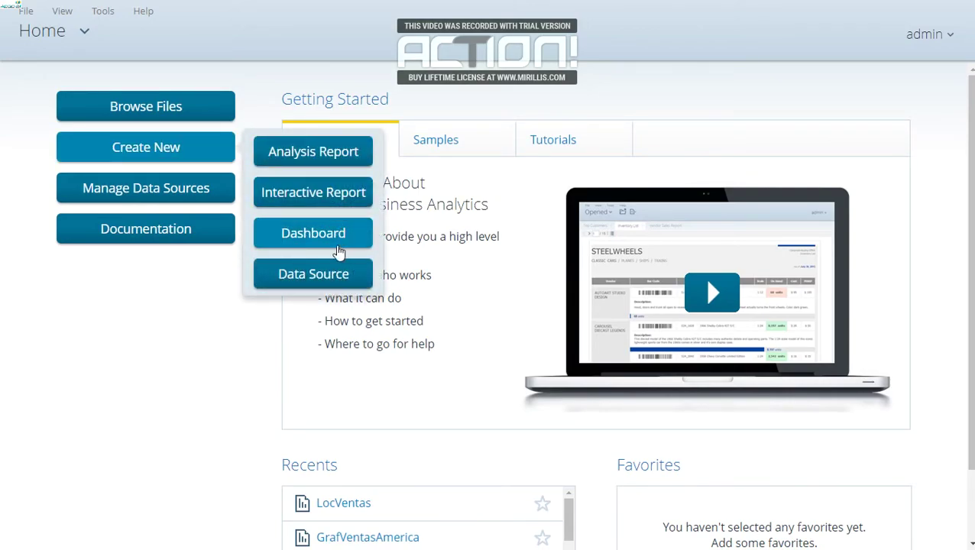
{"action": "left_click", "coordinate": [338, 252]}
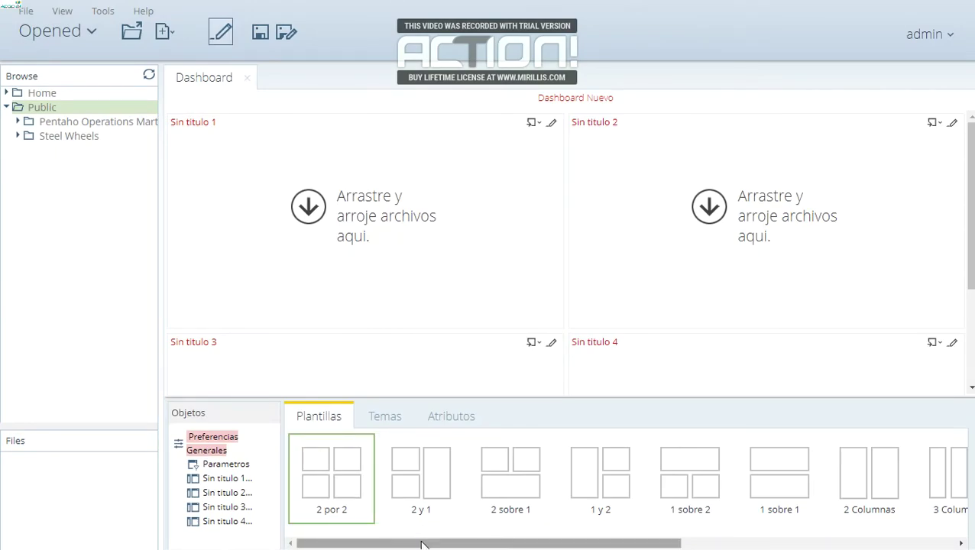
Step: Look through the dashboard templates and try the 3 sobre 1 template
{"action": "left_click_drag", "start_coordinate": [424, 544], "coordinate": [718, 541]}
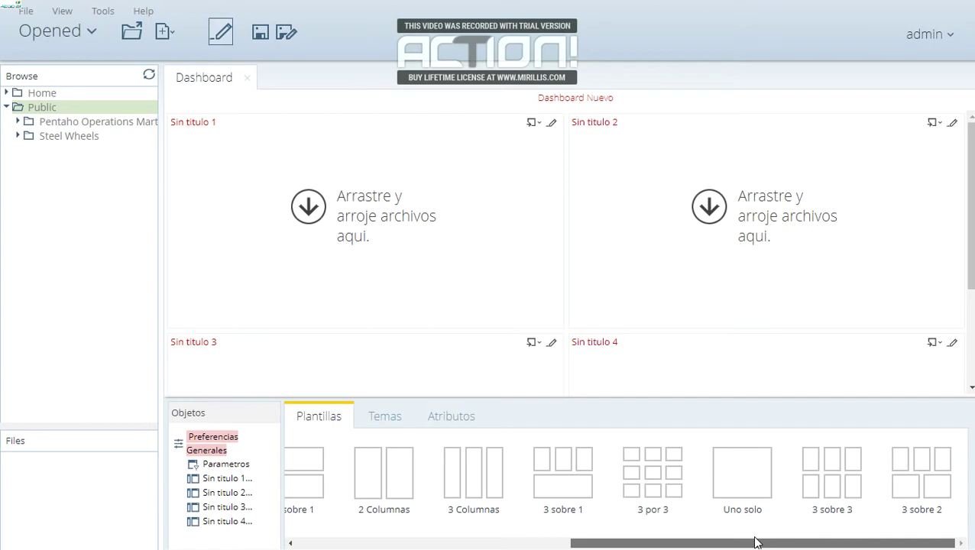
{"action": "mouse_move", "coordinate": [696, 543]}
{"action": "left_mouse_down"}
{"action": "mouse_move", "coordinate": [417, 538]}
{"action": "mouse_move", "coordinate": [705, 531]}
{"action": "left_mouse_up"}
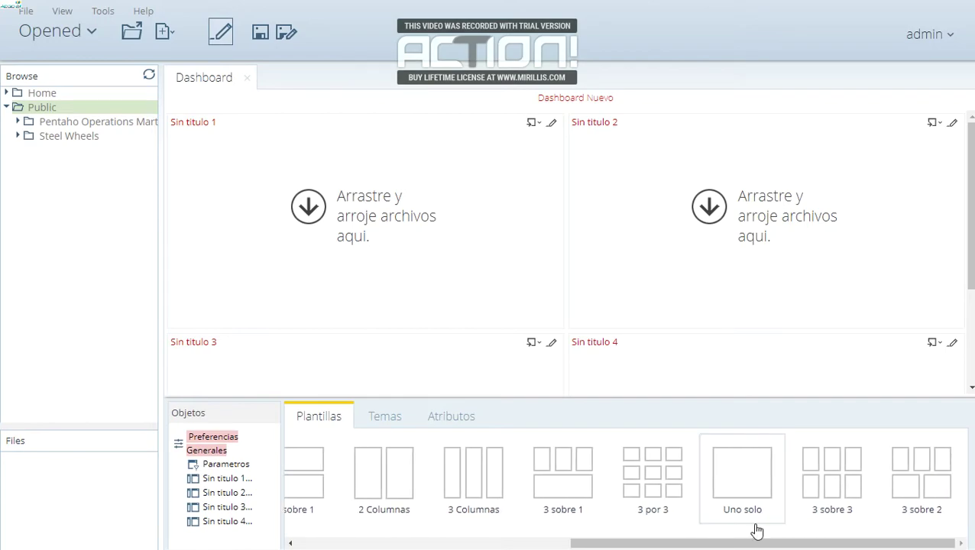
{"action": "left_click", "coordinate": [594, 491]}
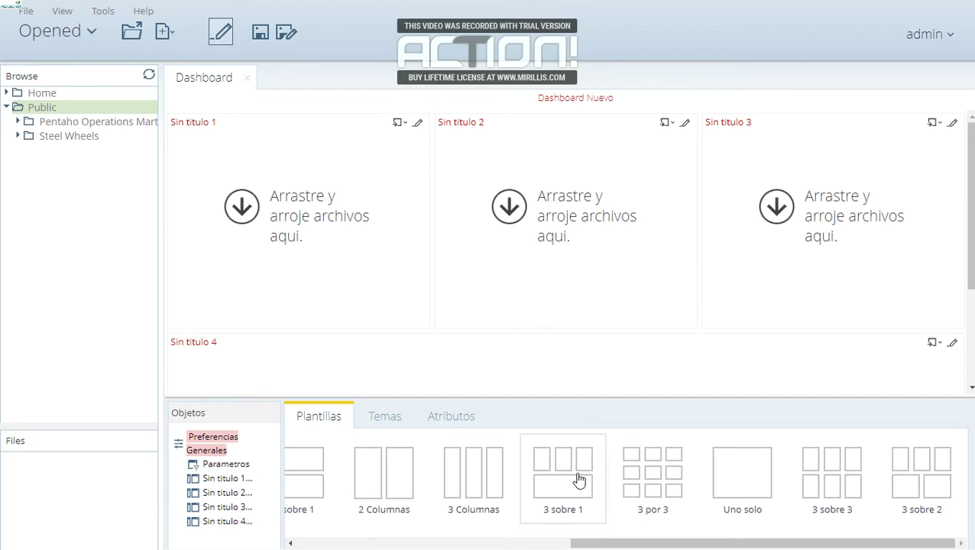
Step: Apply the 2 sobre 1 template to the dashboard and list the Public folder's files in an enlarged file area
{"action": "left_click_drag", "start_coordinate": [659, 543], "coordinate": [472, 543]}
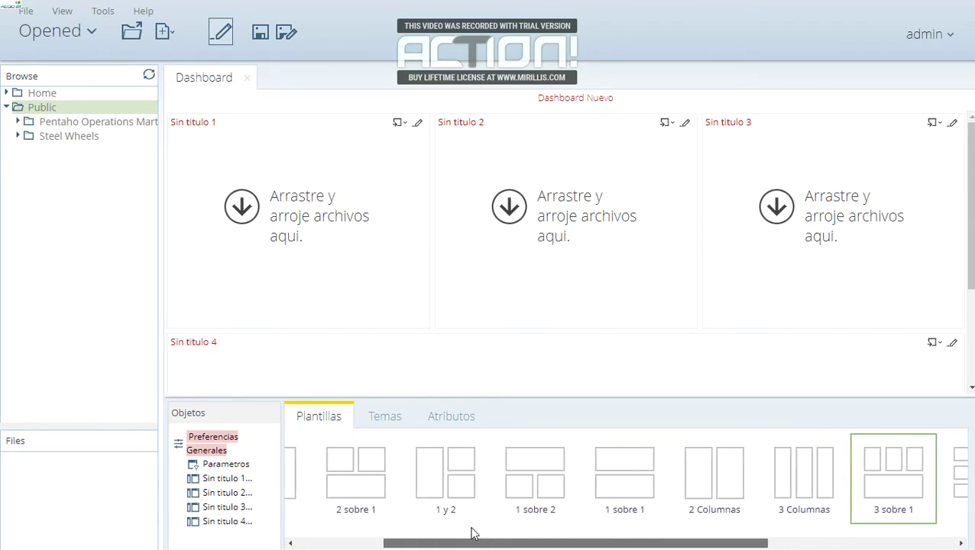
{"action": "left_click", "coordinate": [371, 477]}
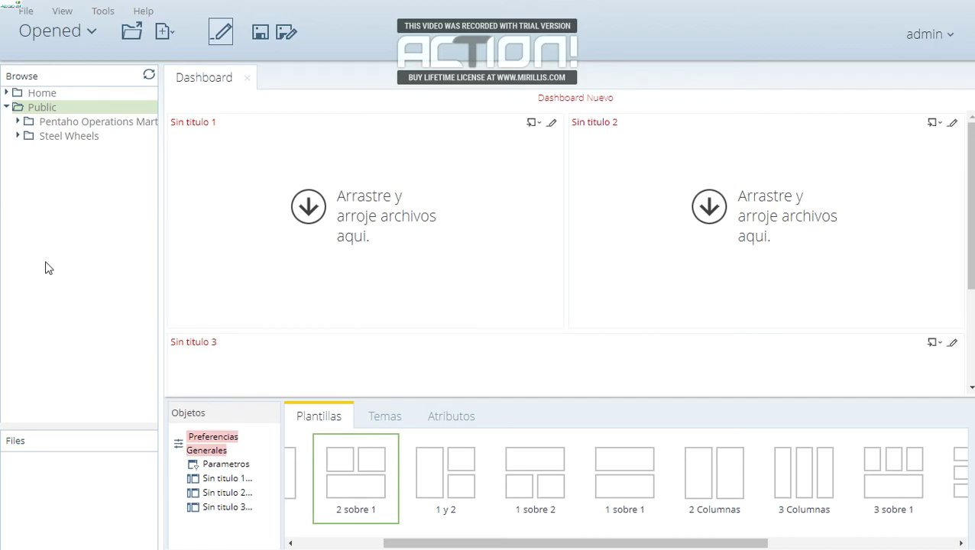
{"action": "left_click", "coordinate": [44, 107]}
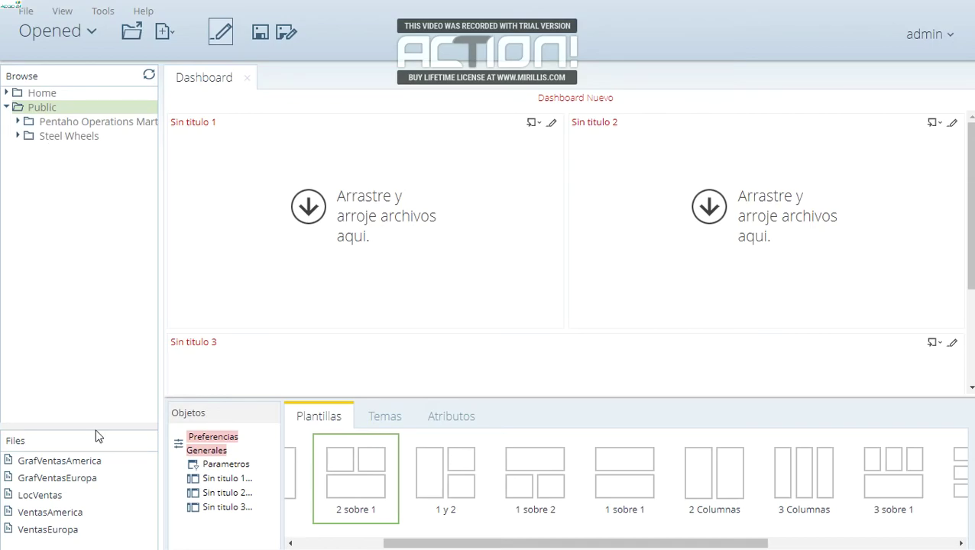
{"action": "left_click_drag", "start_coordinate": [96, 424], "coordinate": [105, 329]}
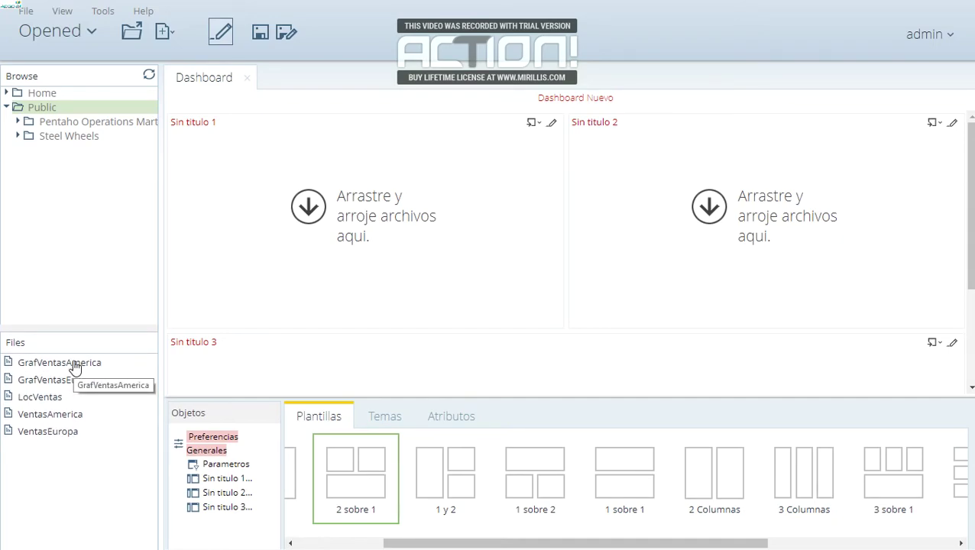
Step: Place GrafVentasAmerica in the first dashboard panel and GrafVentasEuropa in the second, and preview the dashboard outside edit mode
{"action": "left_click_drag", "start_coordinate": [75, 368], "coordinate": [338, 228]}
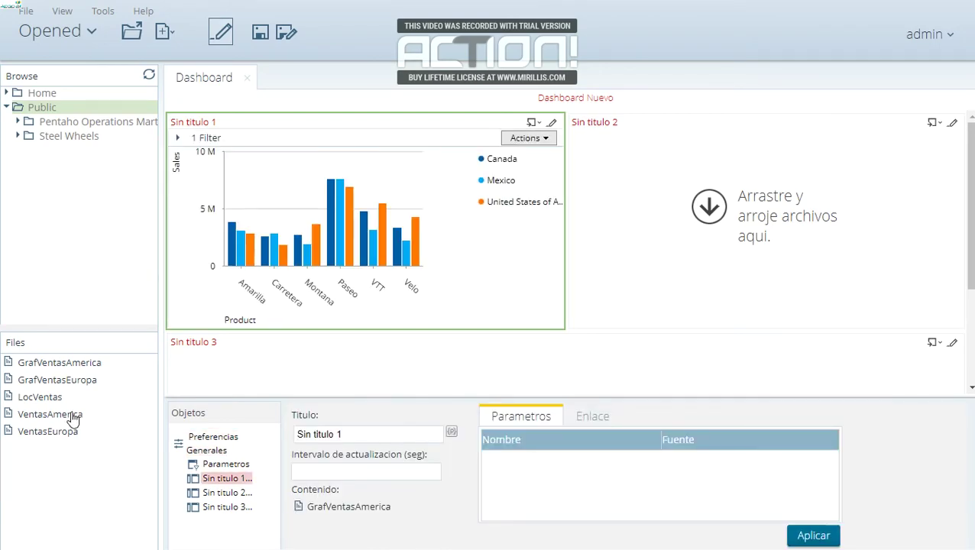
{"action": "left_click_drag", "start_coordinate": [58, 379], "coordinate": [731, 181]}
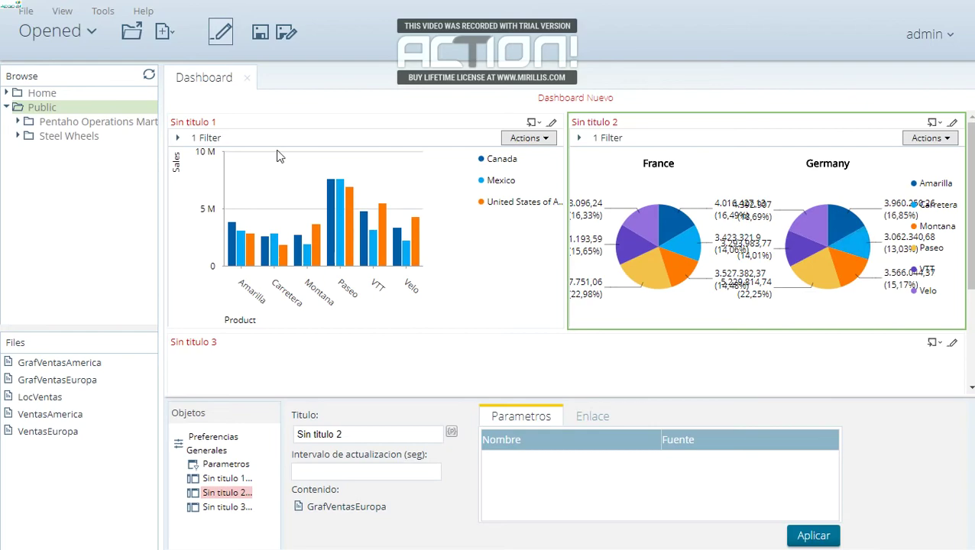
{"action": "left_click", "coordinate": [223, 37]}
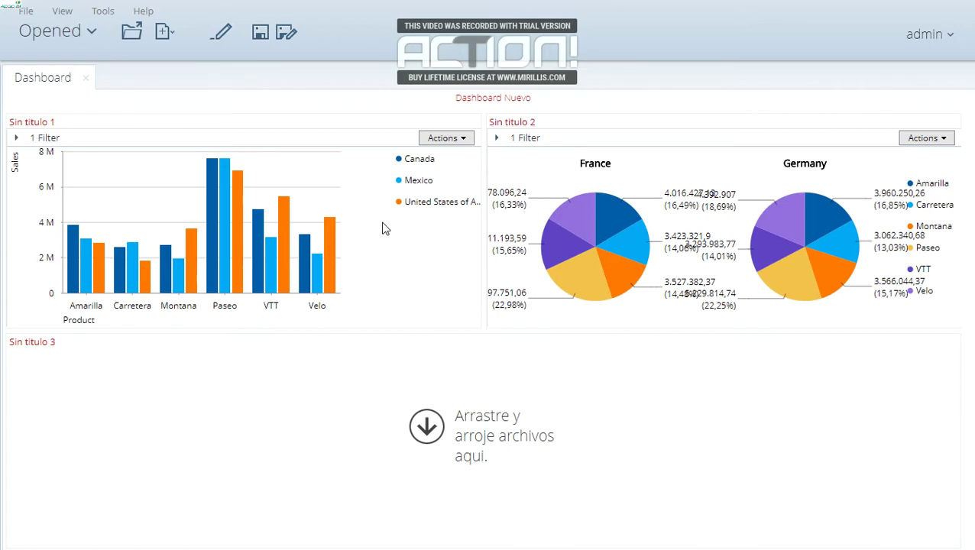
{"action": "key", "text": "ctrl+minus"}
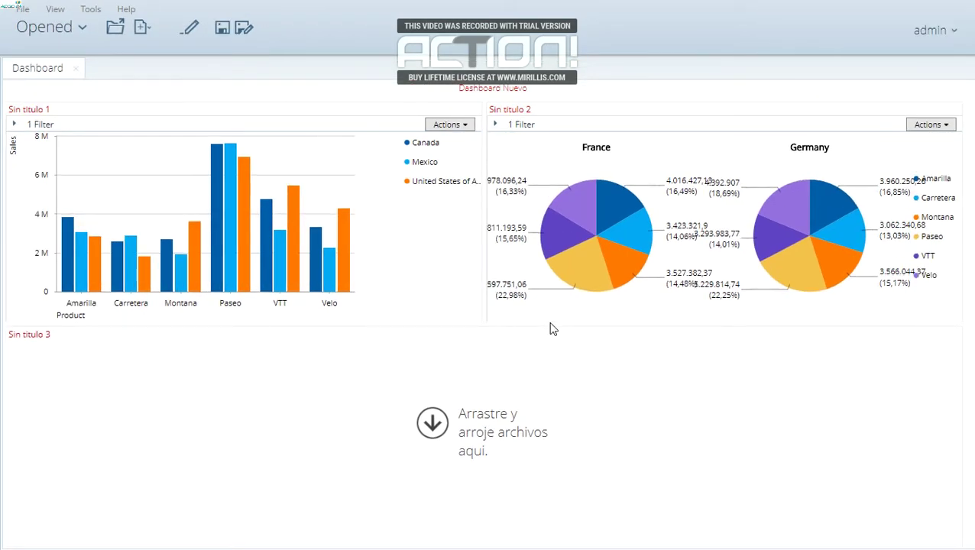
{"action": "key", "text": "ctrl+minus"}
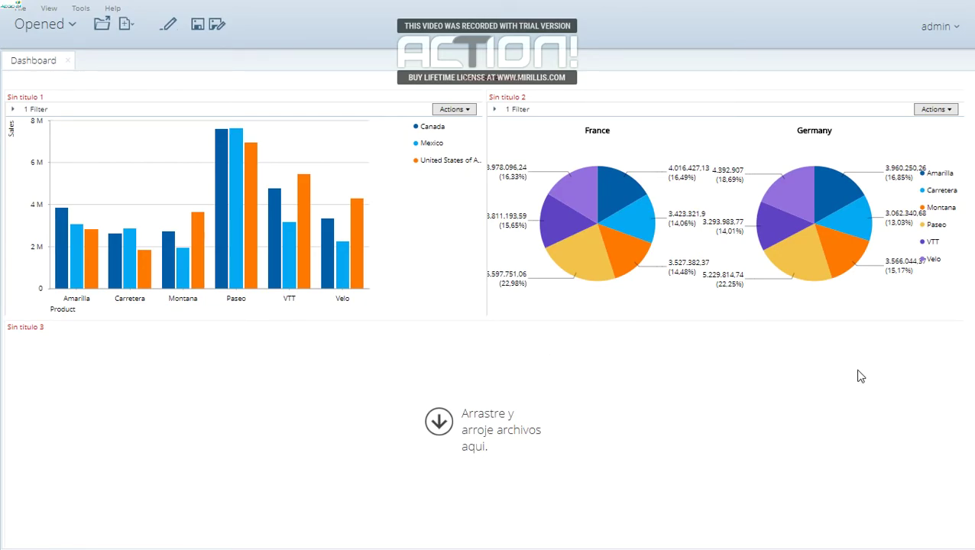
{"action": "mouse_move", "coordinate": [794, 194]}
{"action": "mouse_move", "coordinate": [522, 147]}
Step: Return to editing the dashboard and title the GrafVentasAmerica panel Ventas America
{"action": "left_click", "coordinate": [173, 25]}
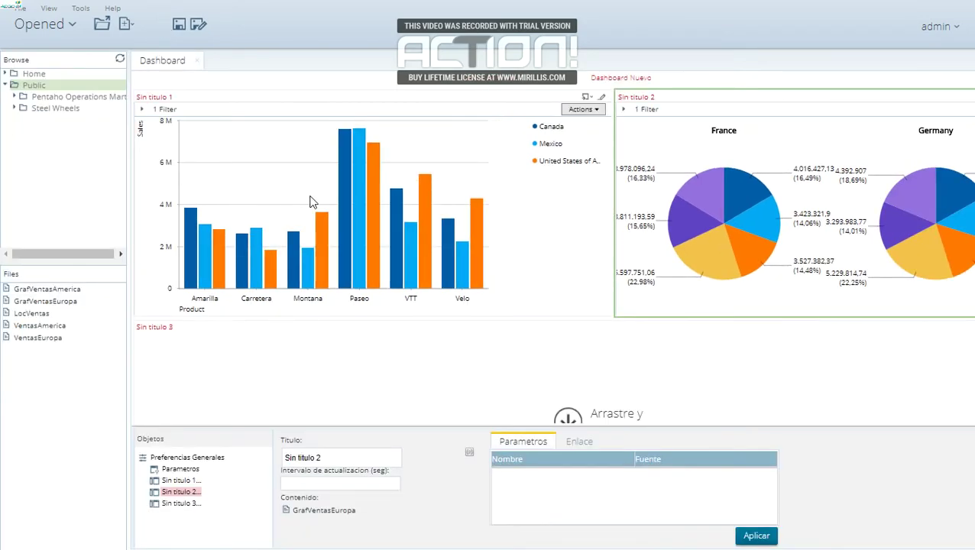
{"action": "left_click", "coordinate": [196, 102]}
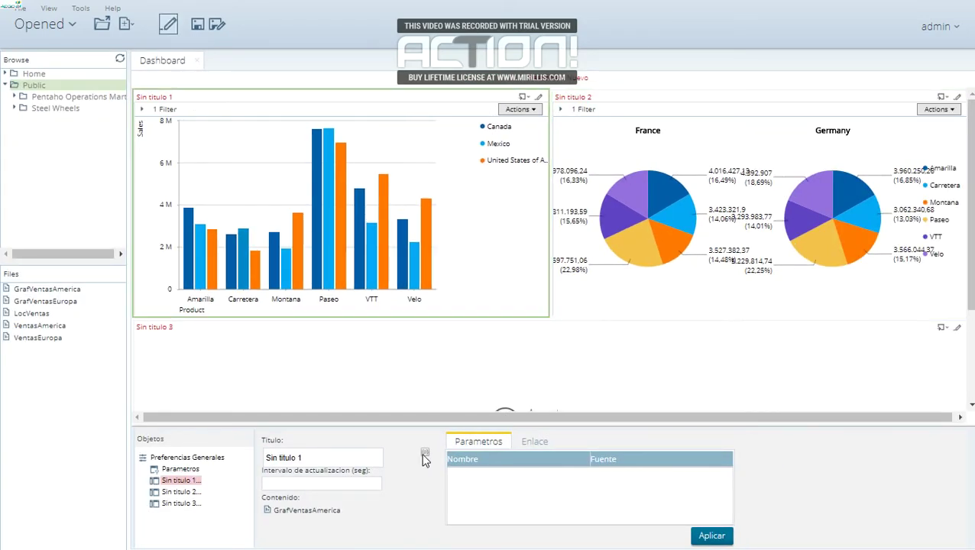
{"action": "triple_click", "coordinate": [319, 457]}
{"action": "type", "text": "Ventas America"}
{"action": "left_click", "coordinate": [714, 536]}
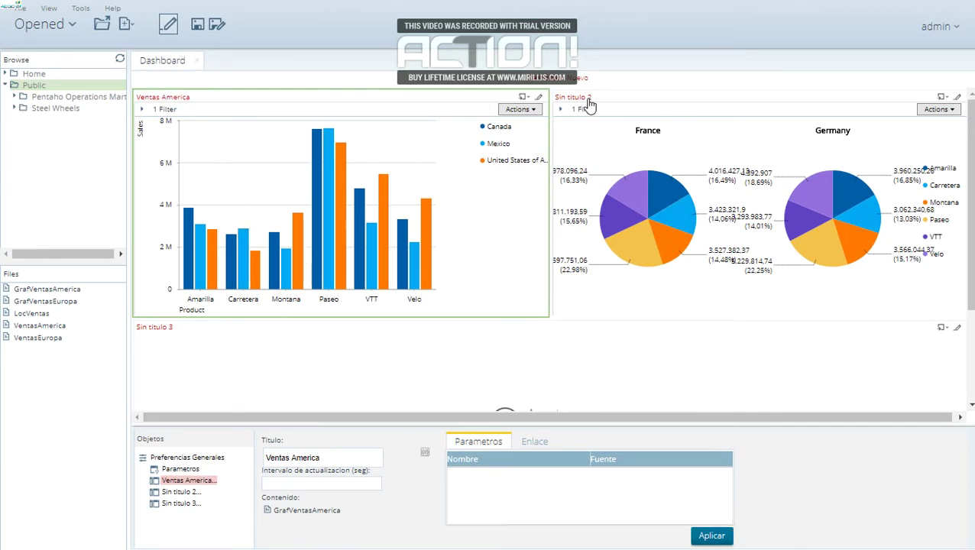
Step: Title the GrafVentasEuropa panel Ventas Europa
{"action": "left_click", "coordinate": [585, 101]}
{"action": "left_click", "coordinate": [326, 459]}
{"action": "key", "text": "ctrl+a"}
{"action": "key", "text": "BackSpace"}
{"action": "type", "text": "Ventas Europa"}
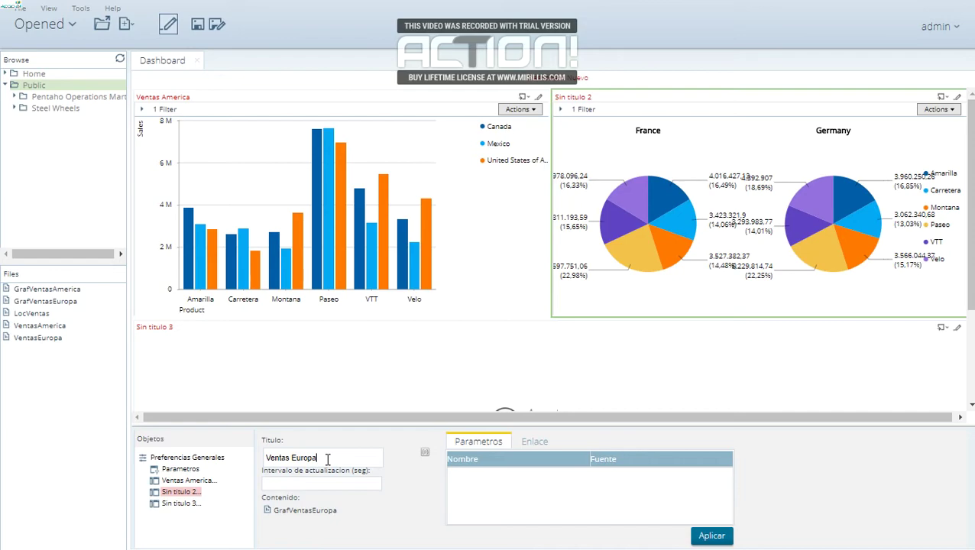
{"action": "left_click", "coordinate": [710, 535]}
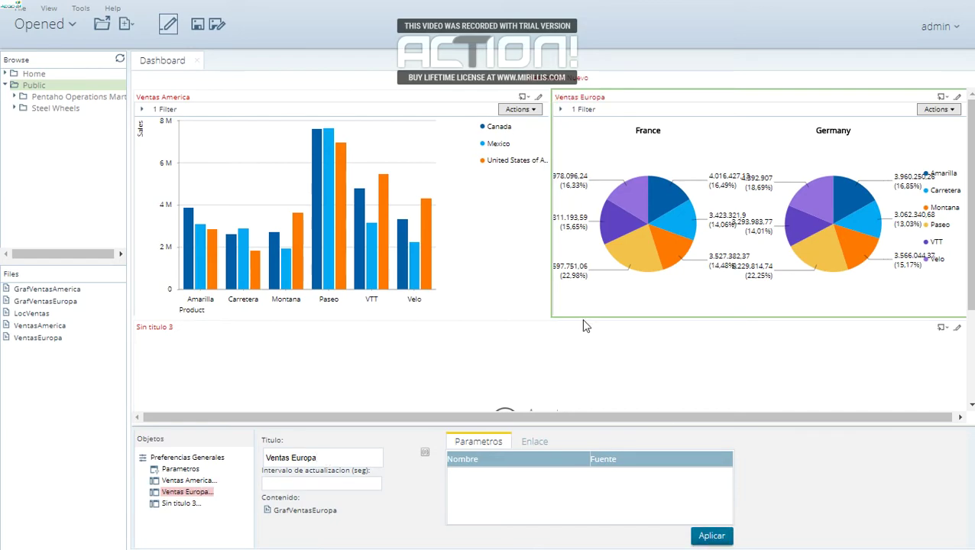
Step: Place the LocVentas map in the dashboard's third panel
{"action": "left_click", "coordinate": [567, 369]}
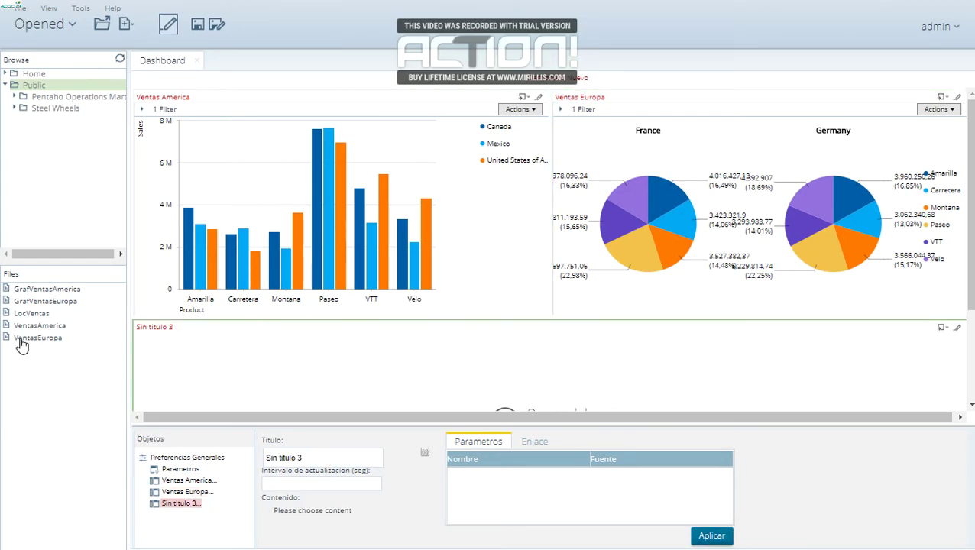
{"action": "left_click_drag", "start_coordinate": [42, 313], "coordinate": [207, 360]}
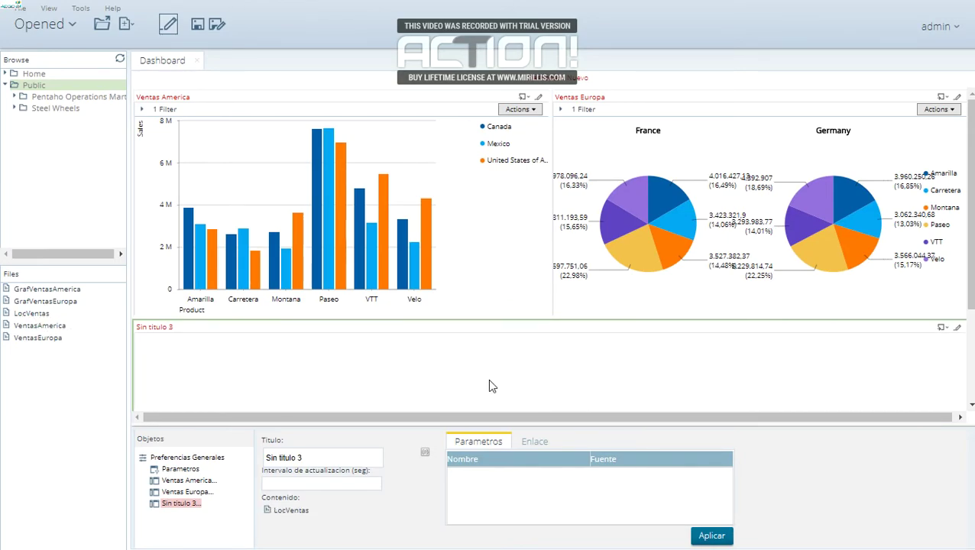
{"action": "mouse_move", "coordinate": [970, 246]}
{"action": "left_mouse_down"}
{"action": "mouse_move", "coordinate": [971, 336]}
{"action": "mouse_move", "coordinate": [971, 244]}
{"action": "left_mouse_up"}
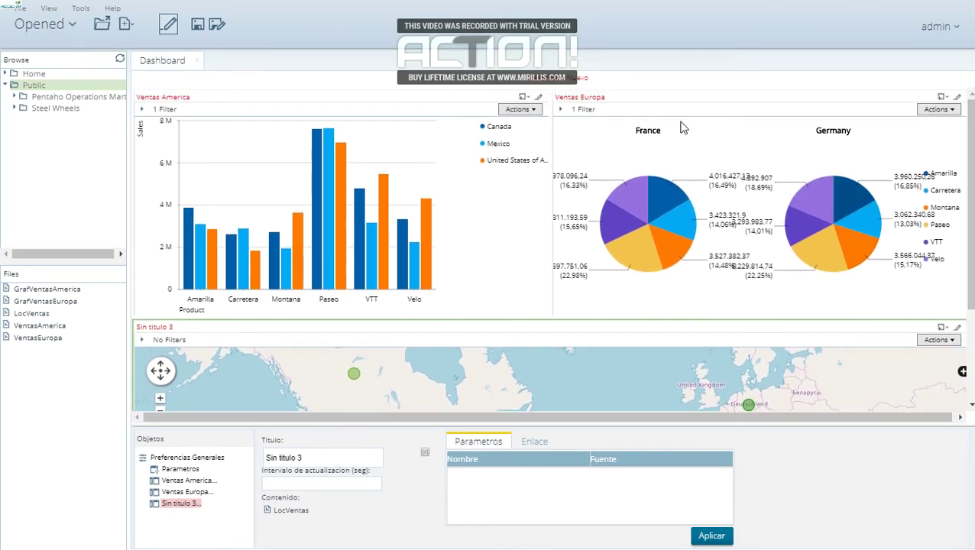
Step: Preview the dashboard and examine the sales details of the bars, pie slices and map markers
{"action": "left_click", "coordinate": [168, 24]}
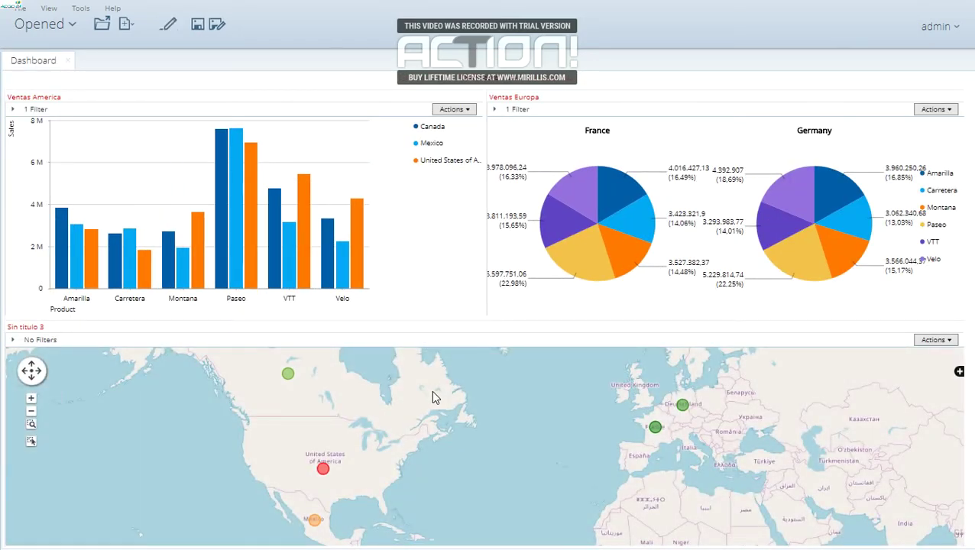
{"action": "mouse_move", "coordinate": [362, 217]}
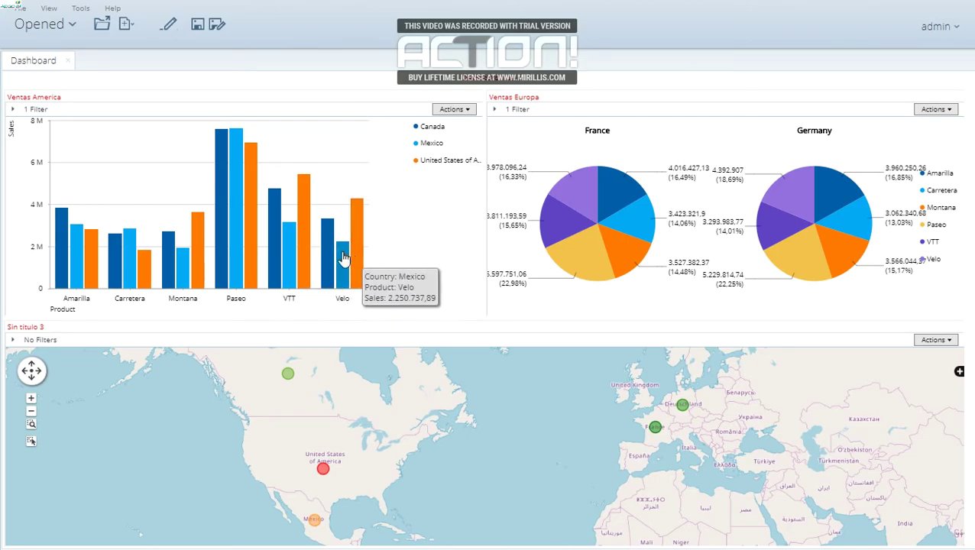
{"action": "mouse_move", "coordinate": [327, 259]}
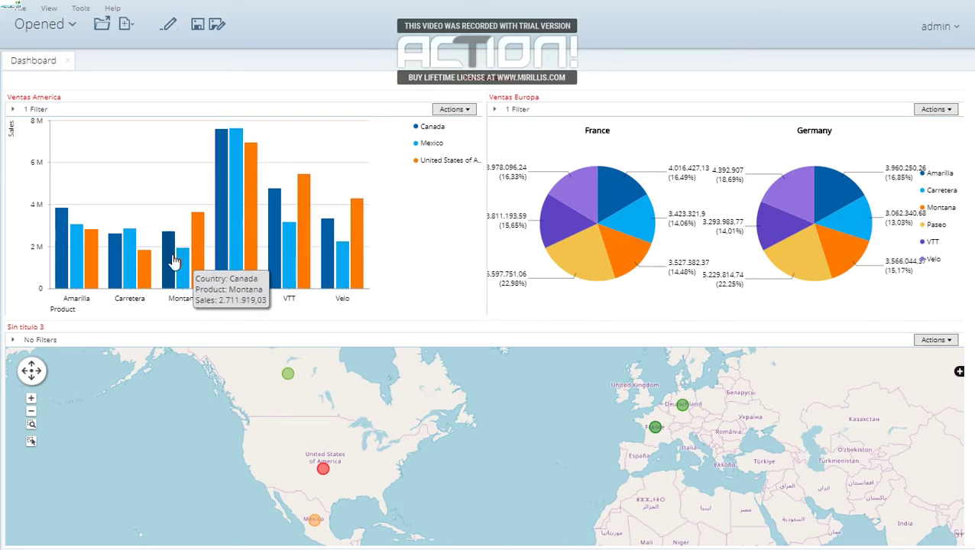
{"action": "mouse_move", "coordinate": [117, 269]}
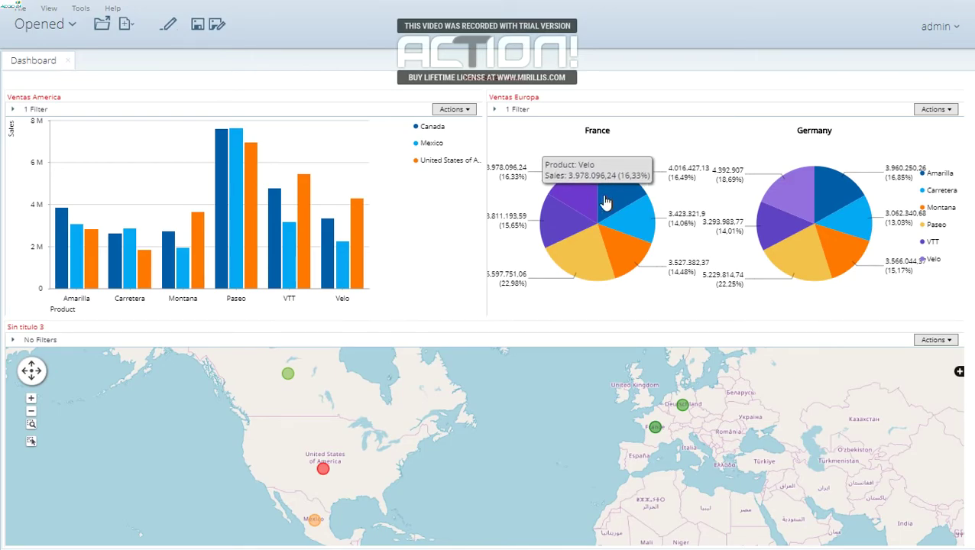
{"action": "mouse_move", "coordinate": [642, 240]}
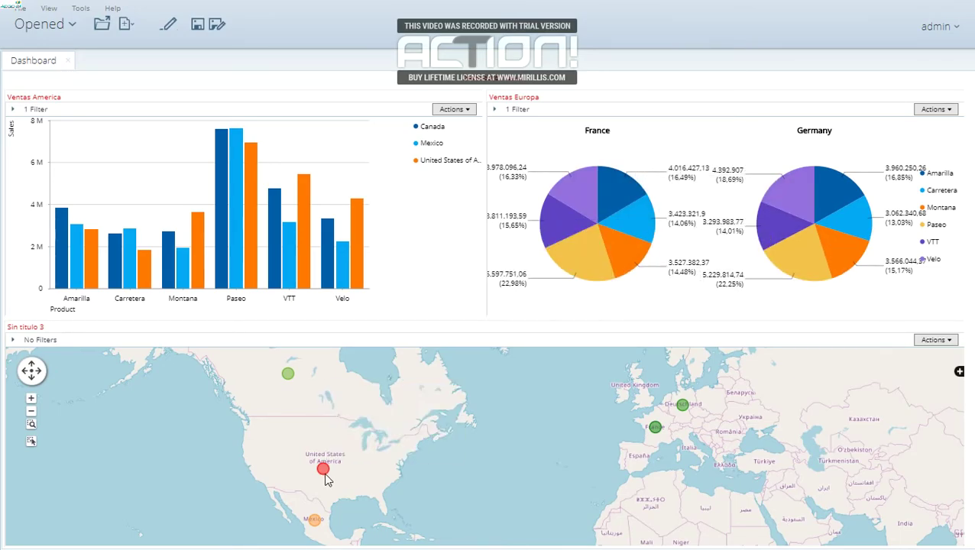
{"action": "mouse_move", "coordinate": [325, 475]}
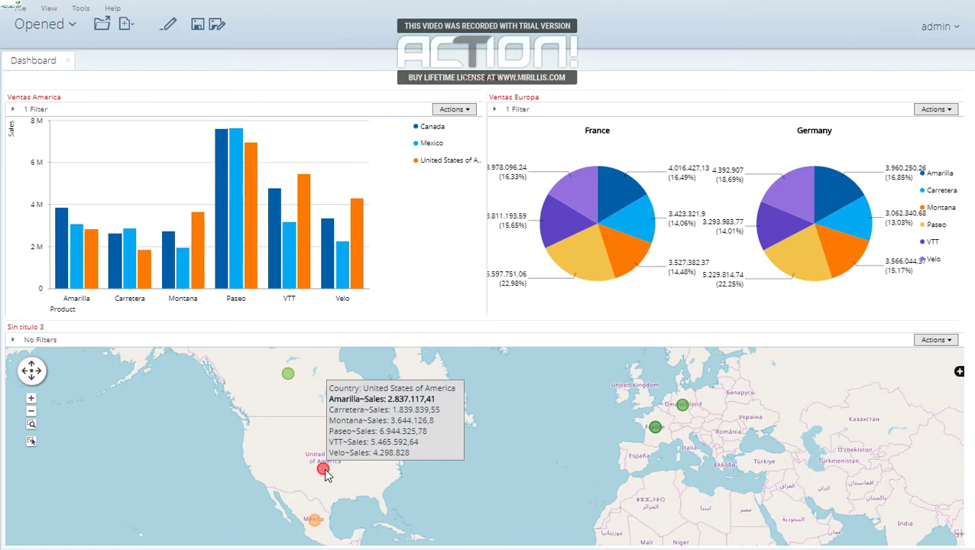
{"action": "mouse_move", "coordinate": [595, 260]}
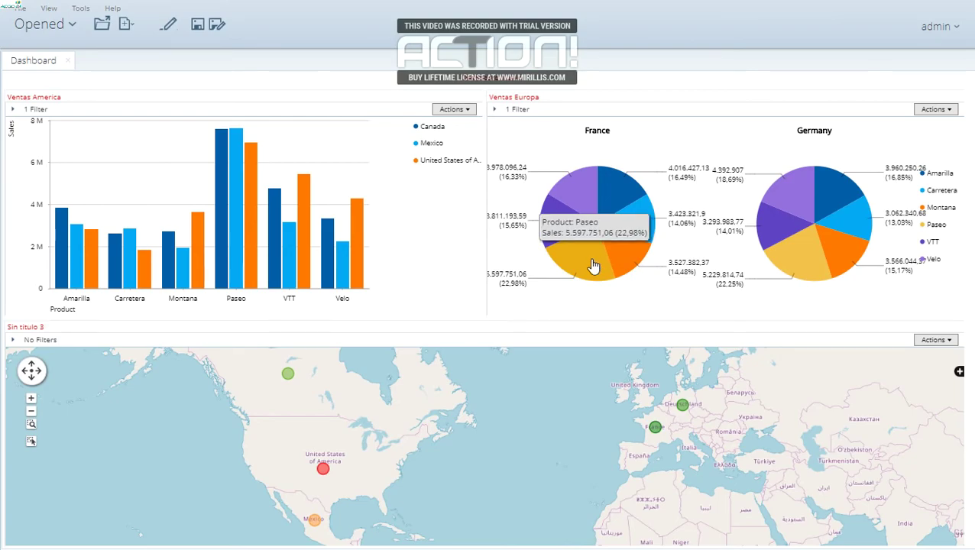
{"action": "mouse_move", "coordinate": [683, 408]}
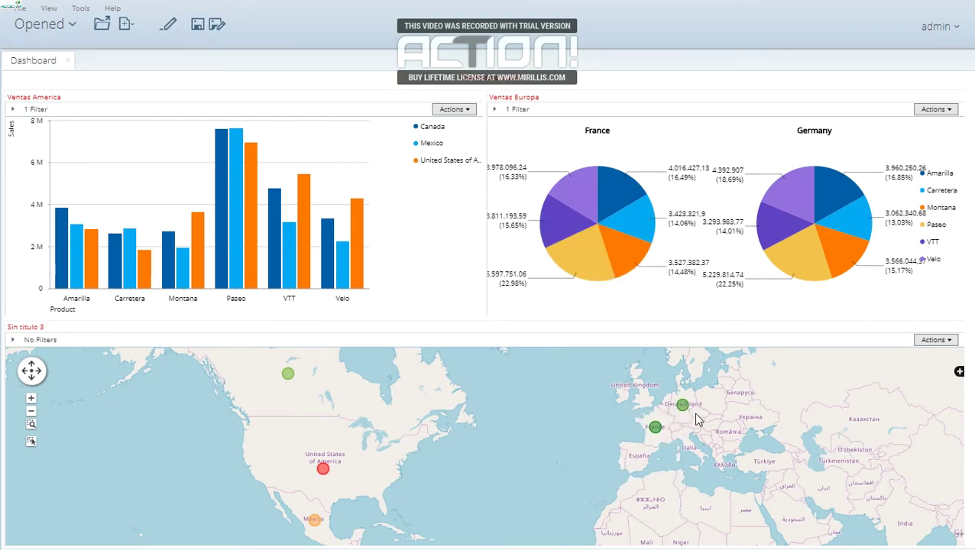
{"action": "mouse_move", "coordinate": [656, 427]}
Step: Return to editing the dashboard and title the LocVentas panel Mapa
{"action": "left_click", "coordinate": [169, 24]}
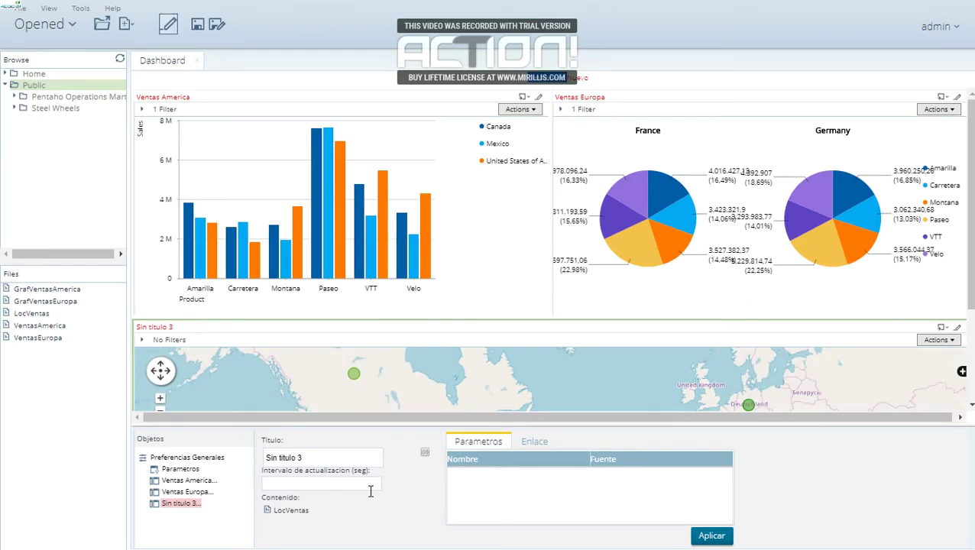
{"action": "double_click", "coordinate": [331, 467]}
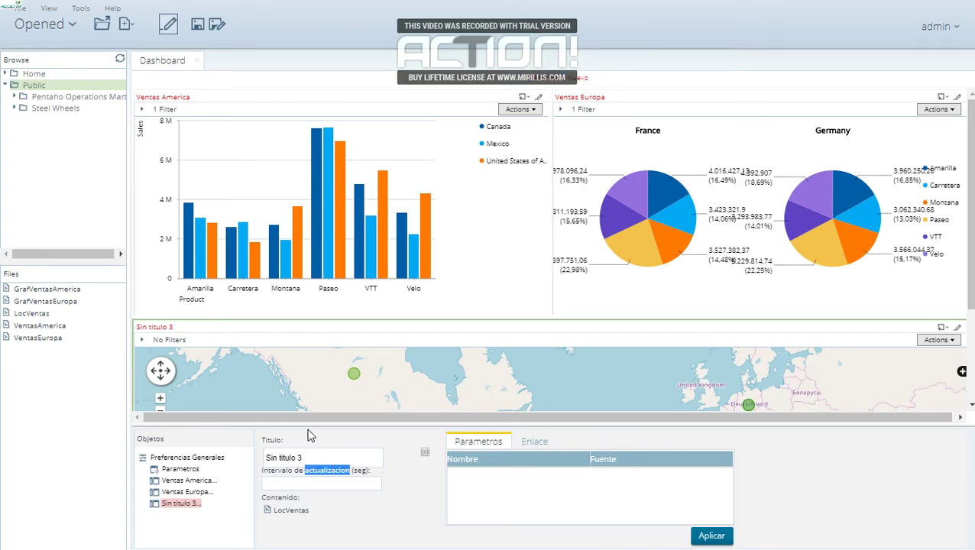
{"action": "left_click", "coordinate": [306, 457]}
{"action": "triple_click", "coordinate": [305, 457]}
{"action": "type", "text": "Mapa"}
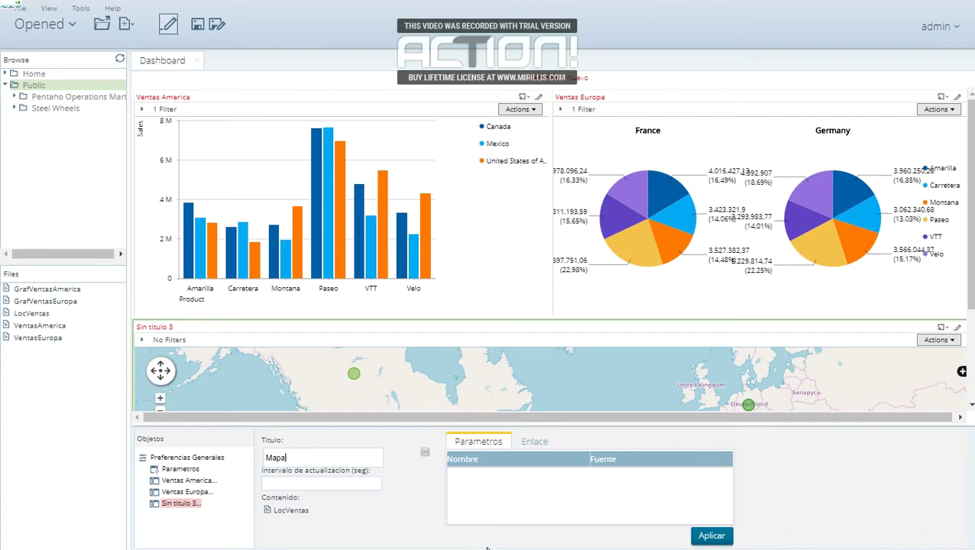
{"action": "left_click", "coordinate": [726, 537]}
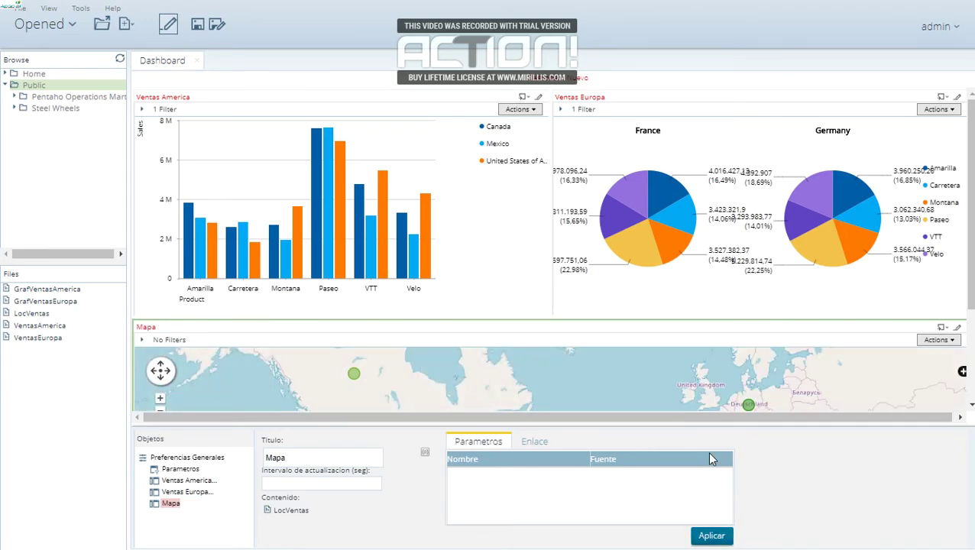
Step: Save the dashboard as DashbordGraf in the /public folder
{"action": "left_click", "coordinate": [196, 25]}
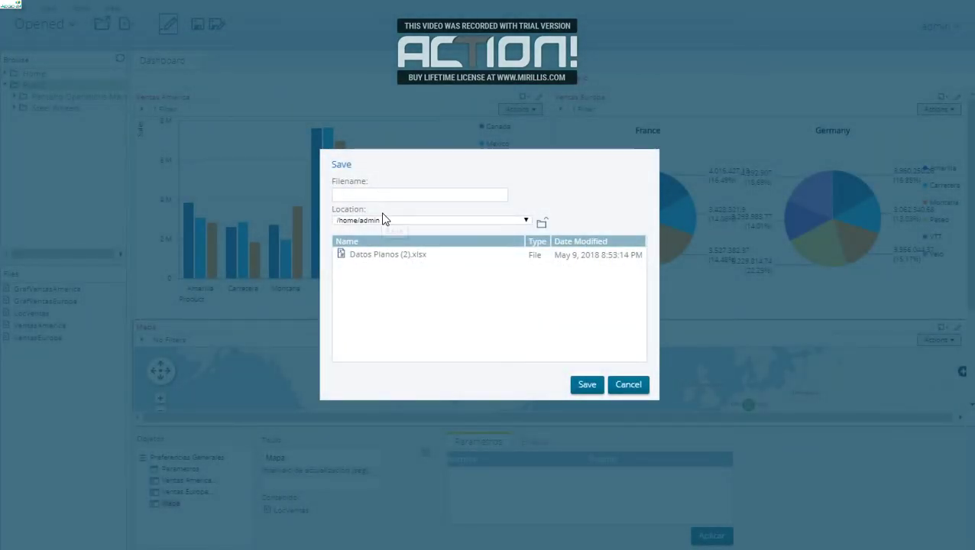
{"action": "left_click", "coordinate": [380, 220]}
{"action": "left_click", "coordinate": [358, 231]}
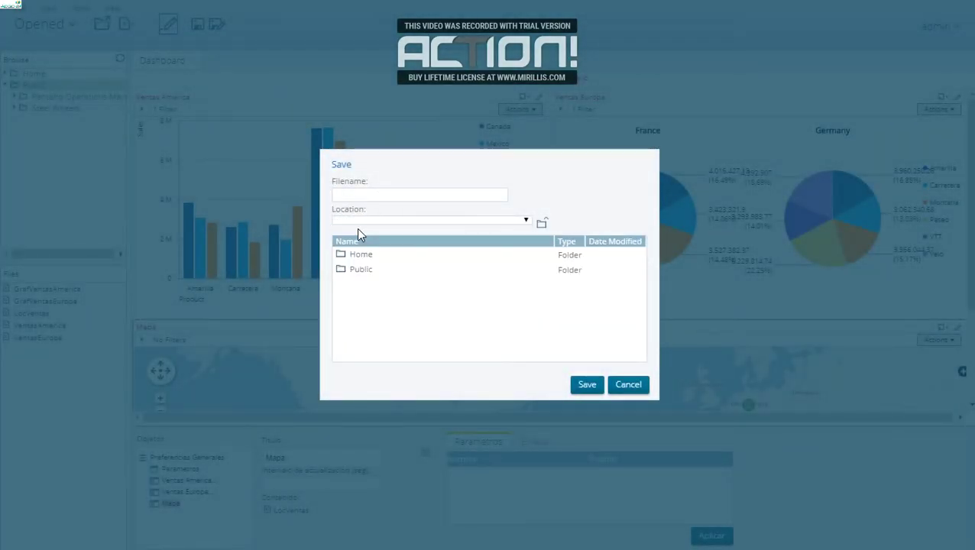
{"action": "left_click", "coordinate": [370, 274]}
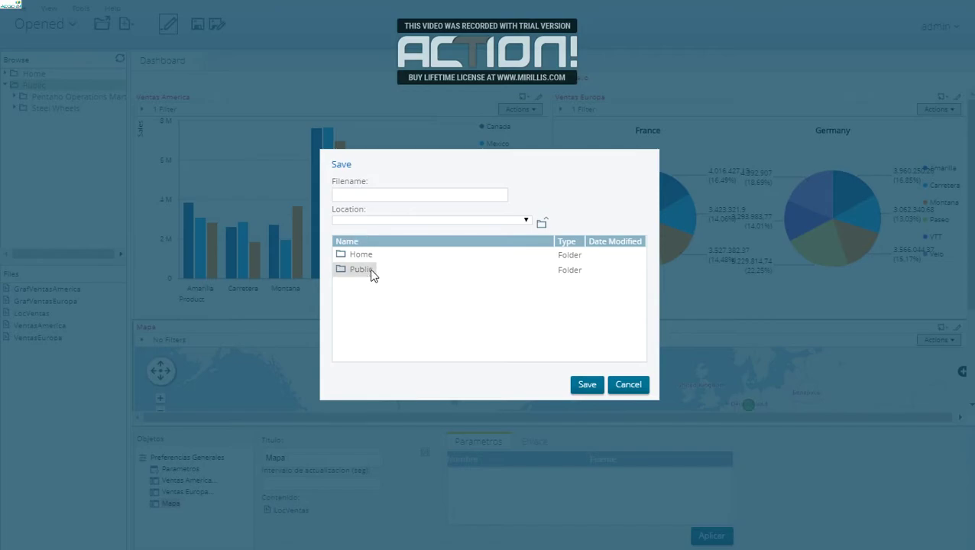
{"action": "double_click", "coordinate": [371, 273]}
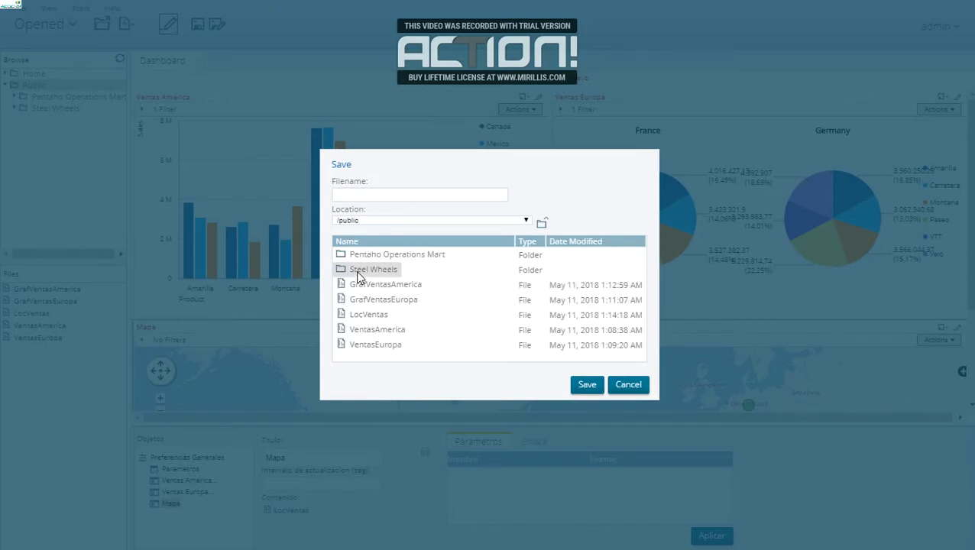
{"action": "left_click", "coordinate": [370, 198]}
{"action": "type", "text": "DAas"}
{"action": "key", "text": "BackSpace"}
{"action": "type", "text": "shborgFGRa"}
{"action": "key", "text": "BackSpace"}
{"action": "key", "text": "BackSpace"}
{"action": "type", "text": "raff+"}
{"action": "key", "text": "BackSpace"}
{"action": "key", "text": "BackSpace"}
{"action": "left_click", "coordinate": [585, 385]}
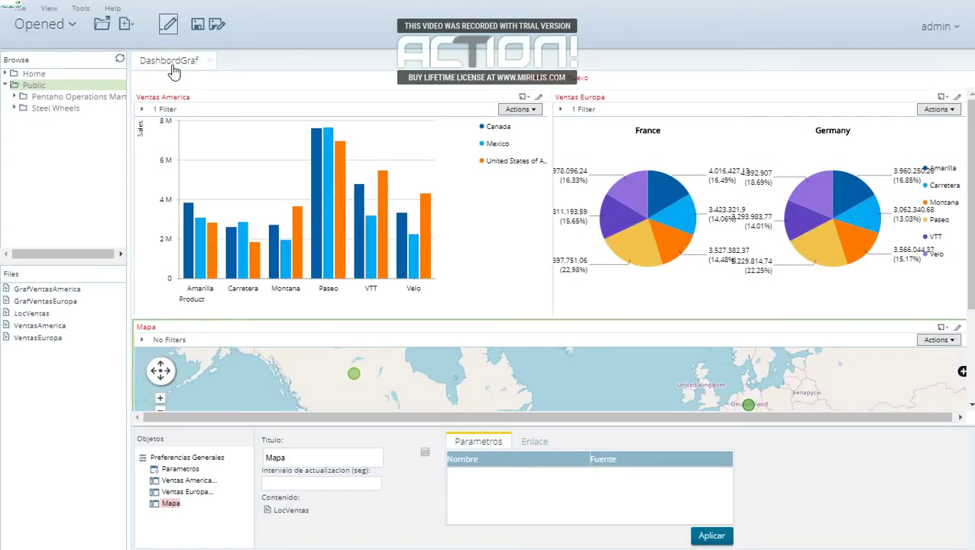
{"action": "left_click", "coordinate": [524, 97]}
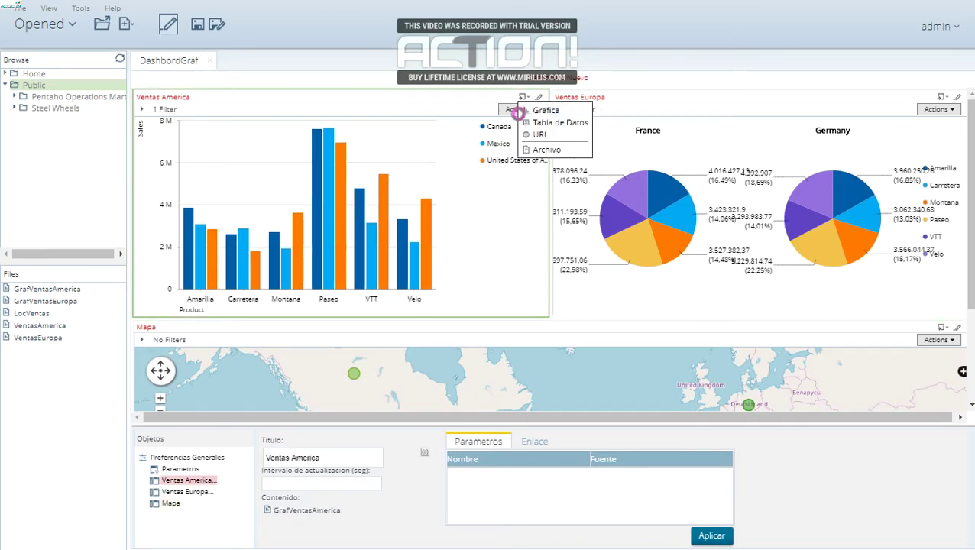
{"action": "left_click", "coordinate": [528, 123]}
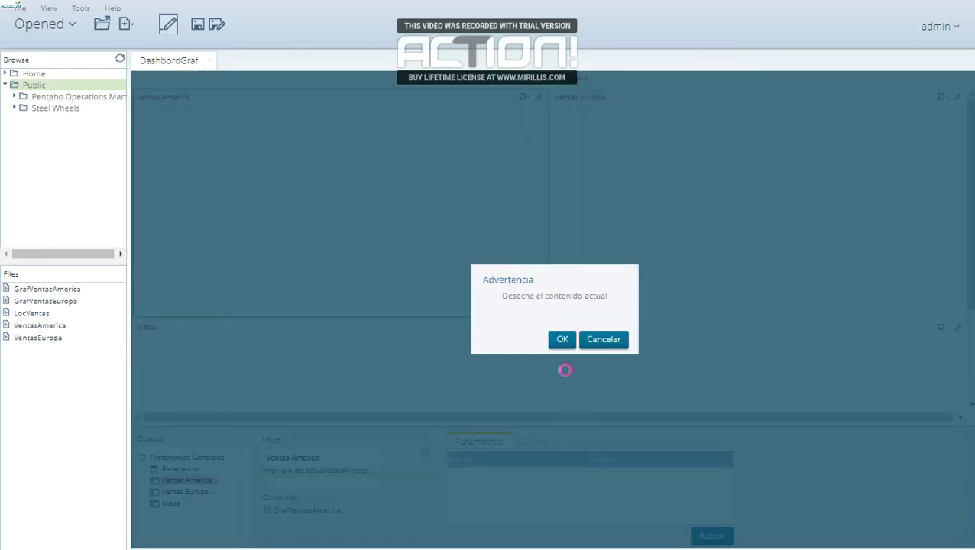
{"action": "left_click", "coordinate": [562, 339]}
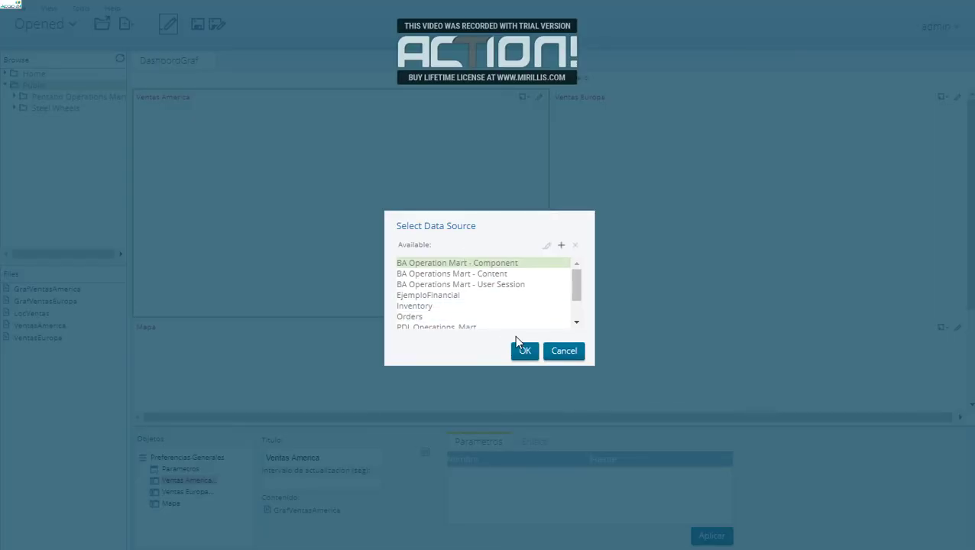
{"action": "left_click_drag", "start_coordinate": [577, 304], "coordinate": [578, 324]}
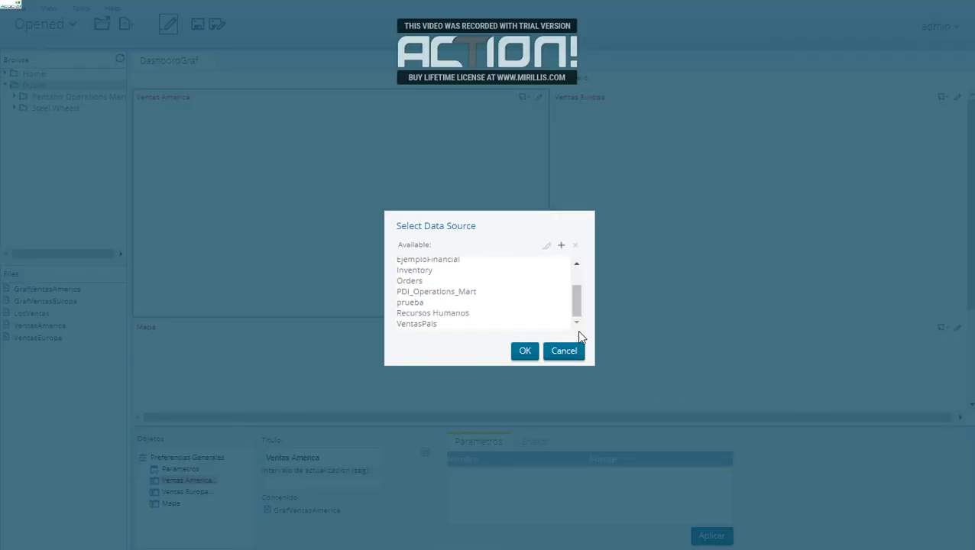
{"action": "left_click", "coordinate": [575, 353]}
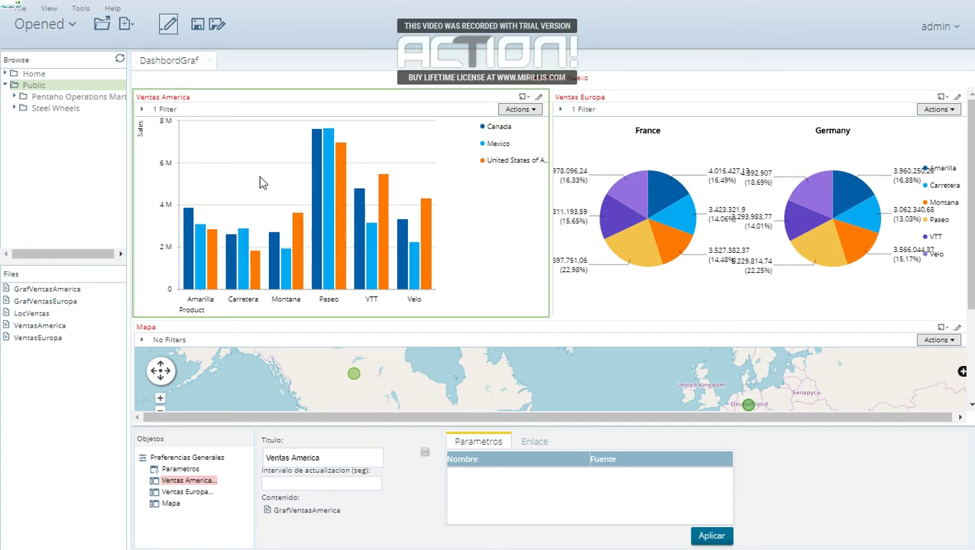
Step: Replace the contents of the Ventas America and Ventas Europa panels with the VentasAmerica and VentasEuropa reports, discarding the current charts
{"action": "left_click_drag", "start_coordinate": [42, 327], "coordinate": [251, 160]}
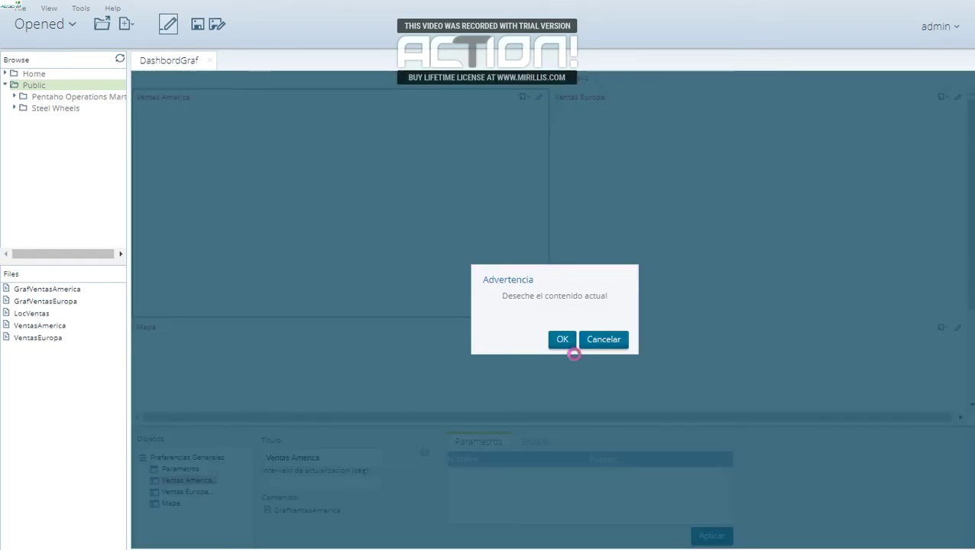
{"action": "left_click", "coordinate": [562, 340]}
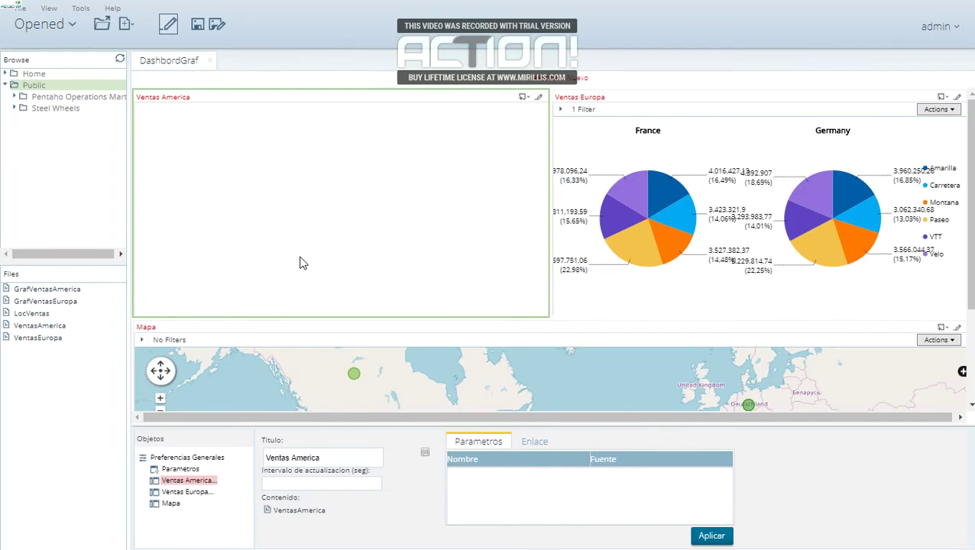
{"action": "left_click_drag", "start_coordinate": [45, 300], "coordinate": [694, 191]}
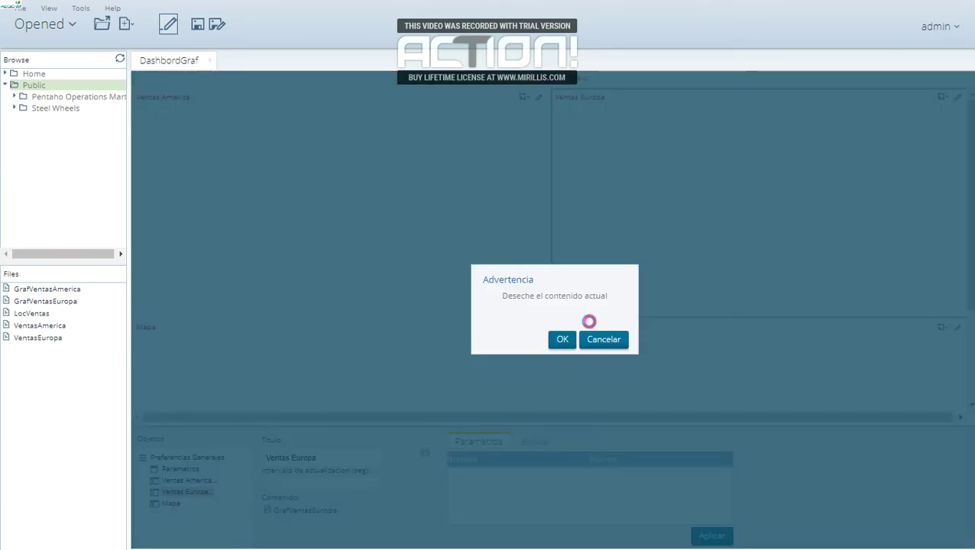
{"action": "left_click", "coordinate": [563, 339]}
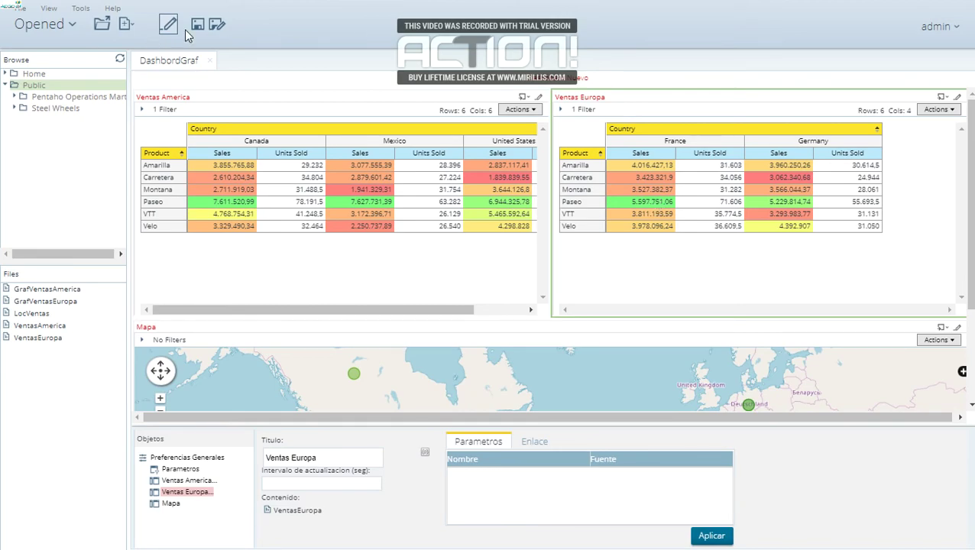
Step: Save a copy of the dashboard as DashboardTab in the /public folder
{"action": "left_click", "coordinate": [216, 25]}
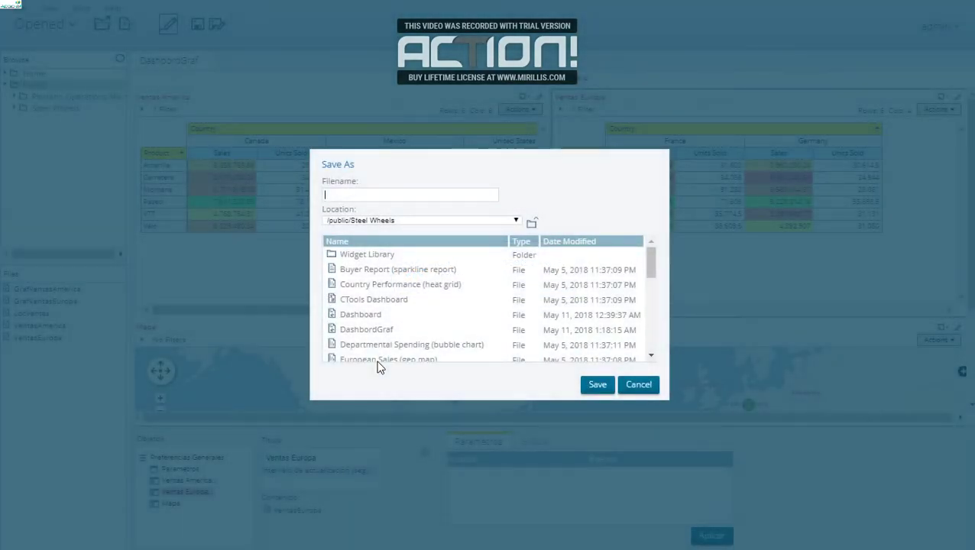
{"action": "left_click", "coordinate": [370, 223]}
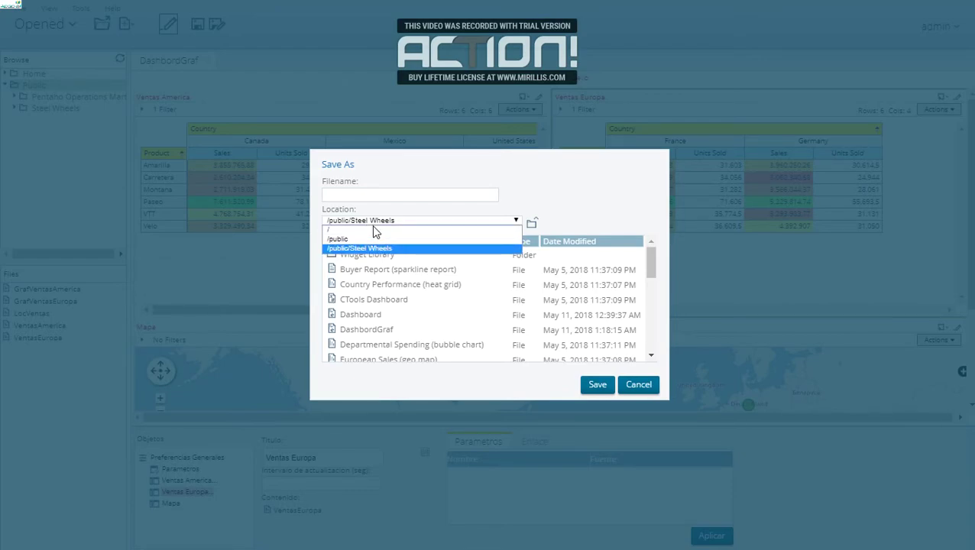
{"action": "left_click", "coordinate": [367, 241]}
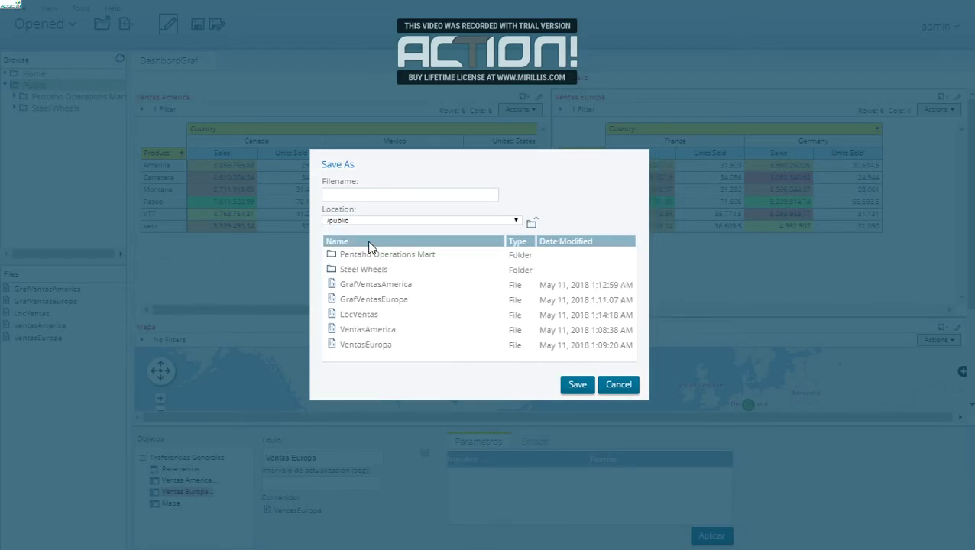
{"action": "left_click", "coordinate": [370, 200]}
{"action": "type", "text": "DA"}
{"action": "key", "text": "BackSpace"}
{"action": "type", "text": "ashboardTab"}
{"action": "left_click", "coordinate": [566, 385]}
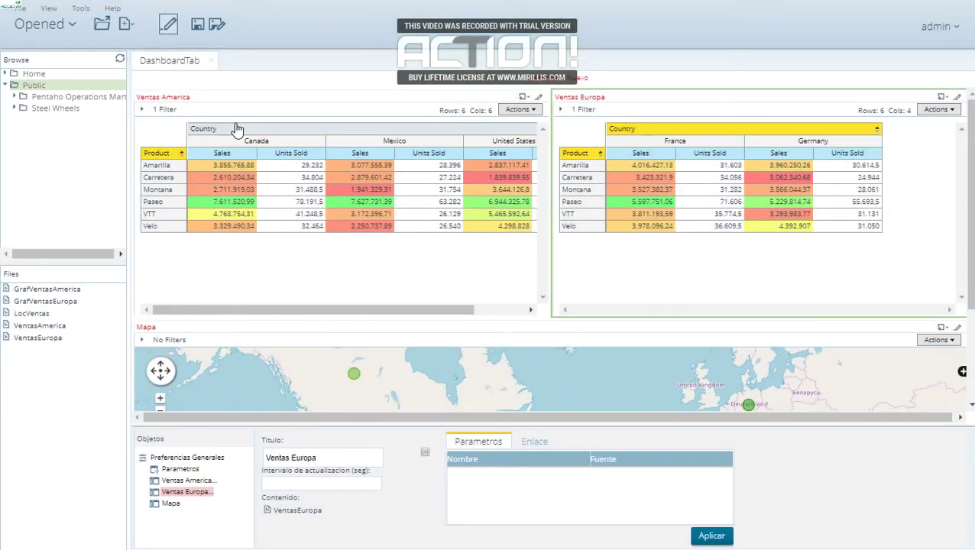
Step: Preview the dashboard and show both the Ventas America and Ventas Europa reports as column charts
{"action": "left_click", "coordinate": [167, 23]}
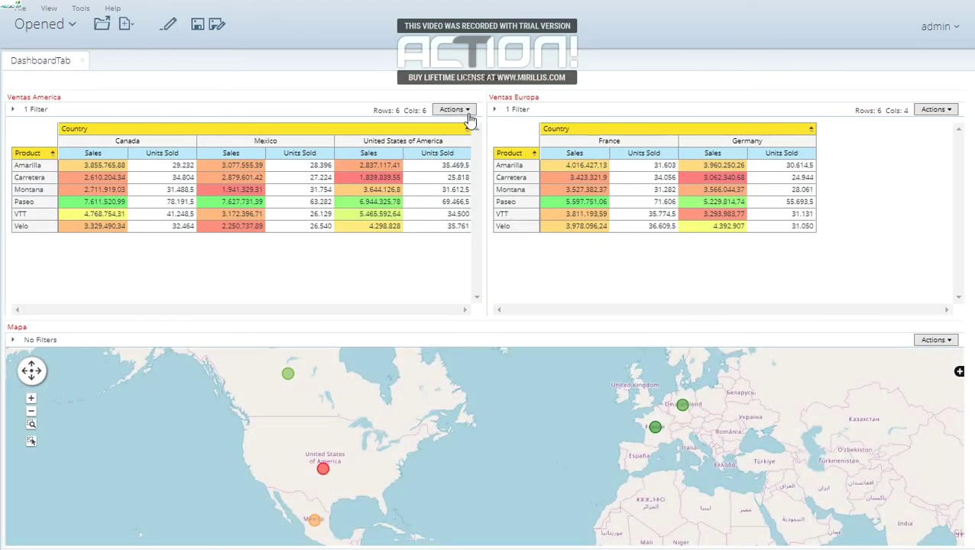
{"action": "left_click", "coordinate": [461, 110]}
{"action": "mouse_move", "coordinate": [457, 124]}
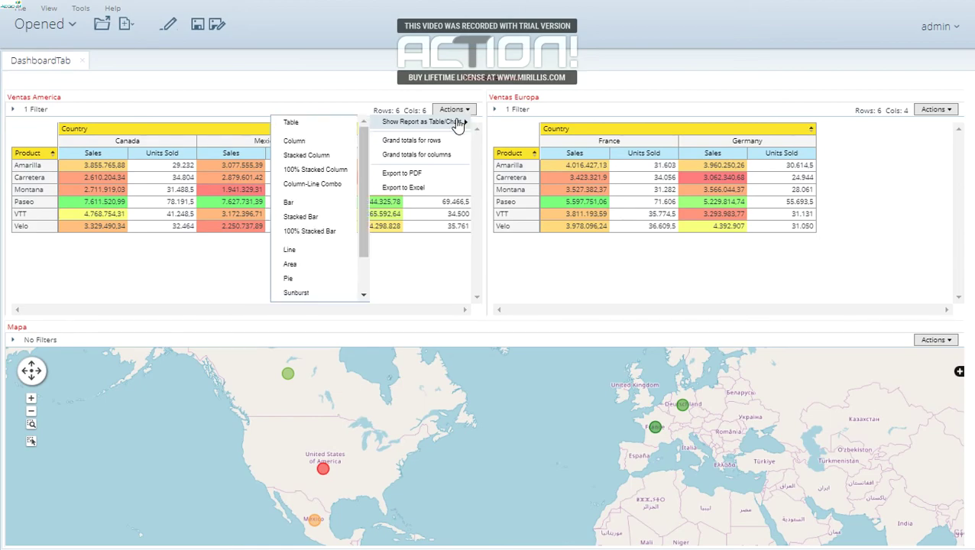
{"action": "left_click", "coordinate": [318, 142]}
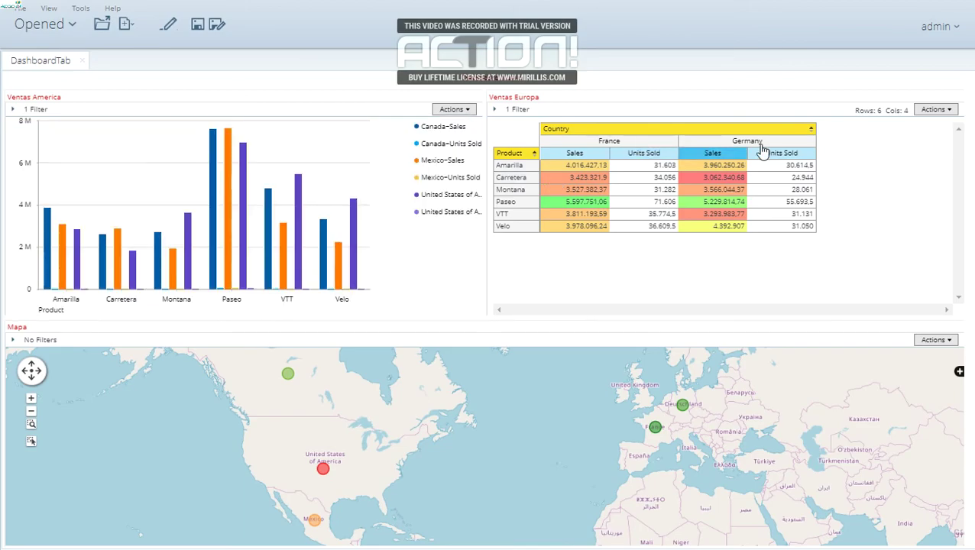
{"action": "left_click", "coordinate": [936, 110]}
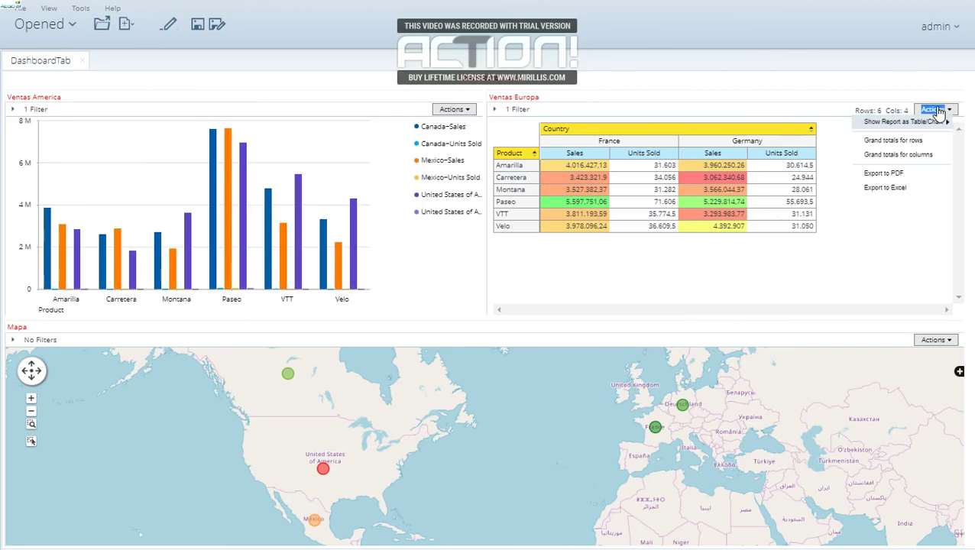
{"action": "mouse_move", "coordinate": [917, 122]}
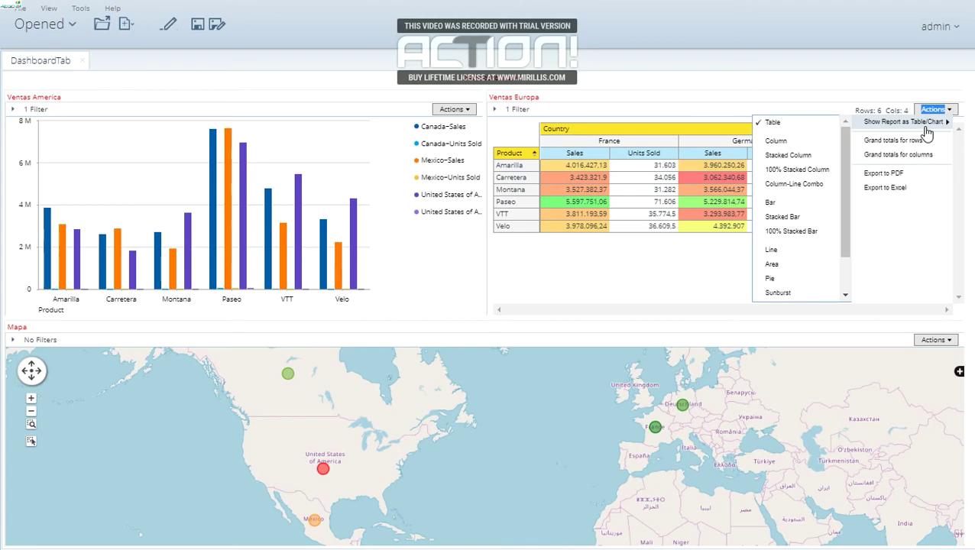
{"action": "left_click", "coordinate": [796, 139]}
Step: Look over the available actions of the Ventas Europa panel and the filter area of the Mapa panel
{"action": "left_click", "coordinate": [944, 96]}
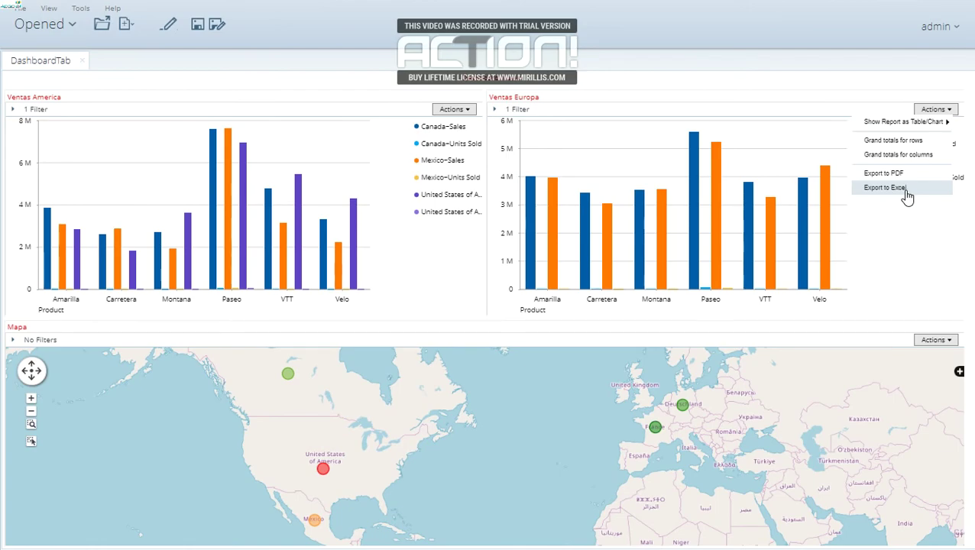
{"action": "mouse_move", "coordinate": [773, 243]}
{"action": "left_click", "coordinate": [525, 336]}
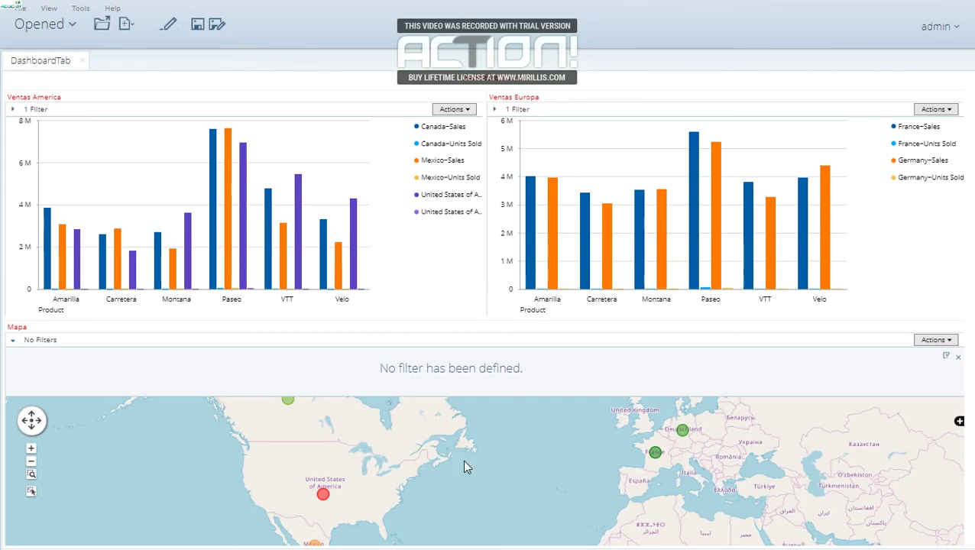
{"action": "left_click", "coordinate": [957, 357]}
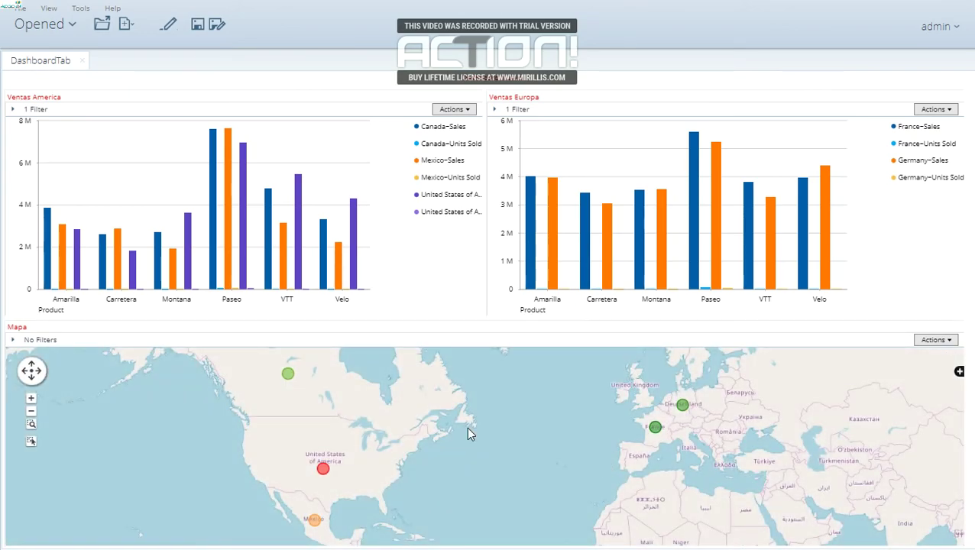
Step: Zoom the map in on the marker in Mexico and save the dashboard
{"action": "left_click", "coordinate": [31, 400]}
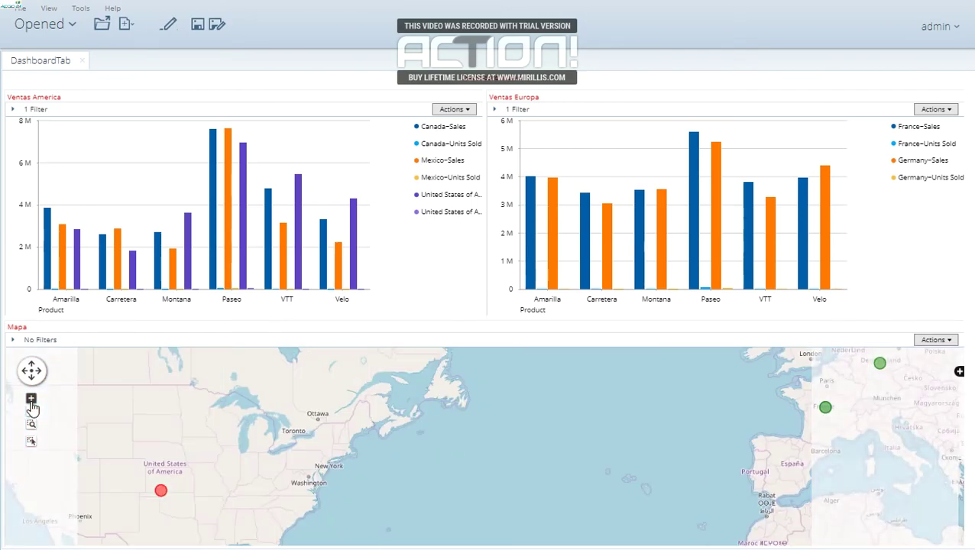
{"action": "left_click_drag", "start_coordinate": [95, 424], "coordinate": [339, 364]}
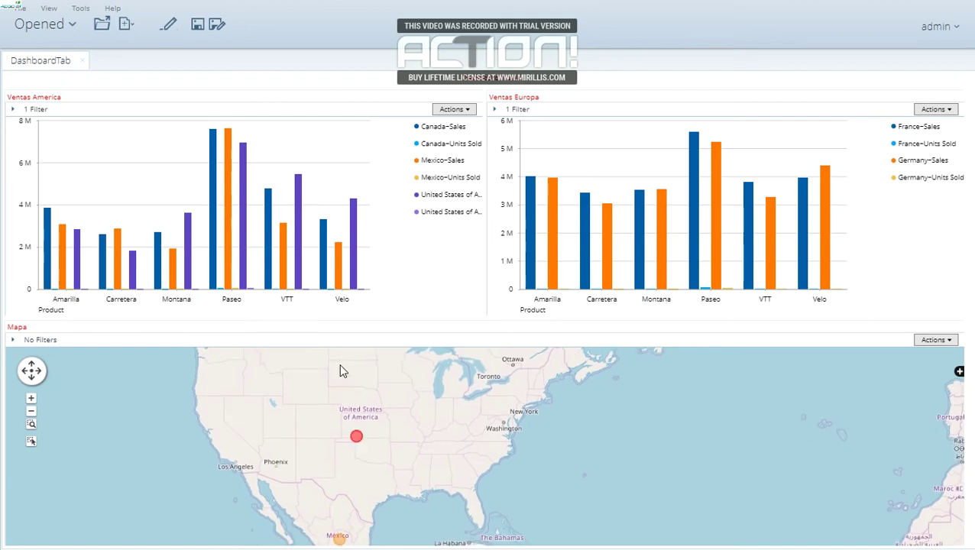
{"action": "left_click_drag", "start_coordinate": [385, 413], "coordinate": [362, 374]}
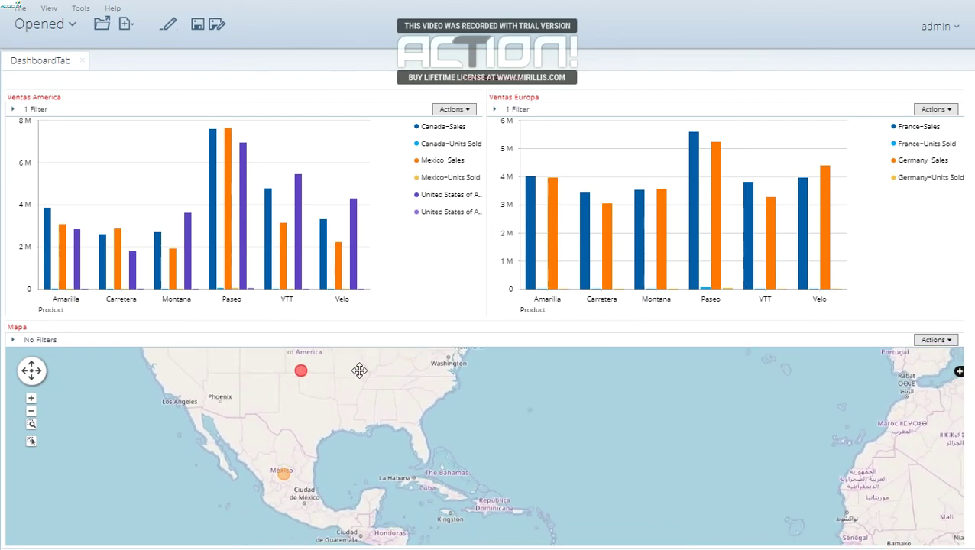
{"action": "left_click", "coordinate": [34, 399]}
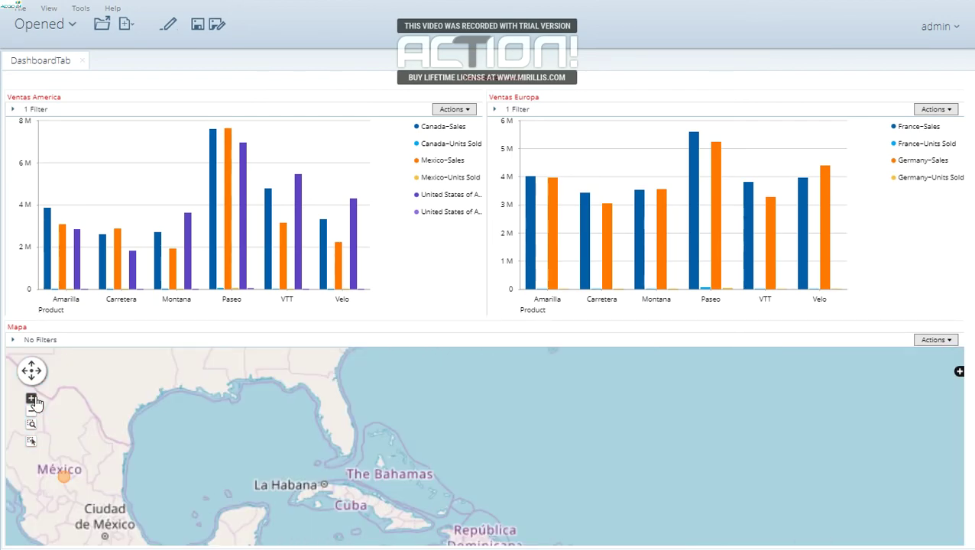
{"action": "left_click_drag", "start_coordinate": [224, 448], "coordinate": [474, 424]}
{"action": "left_click", "coordinate": [30, 398]}
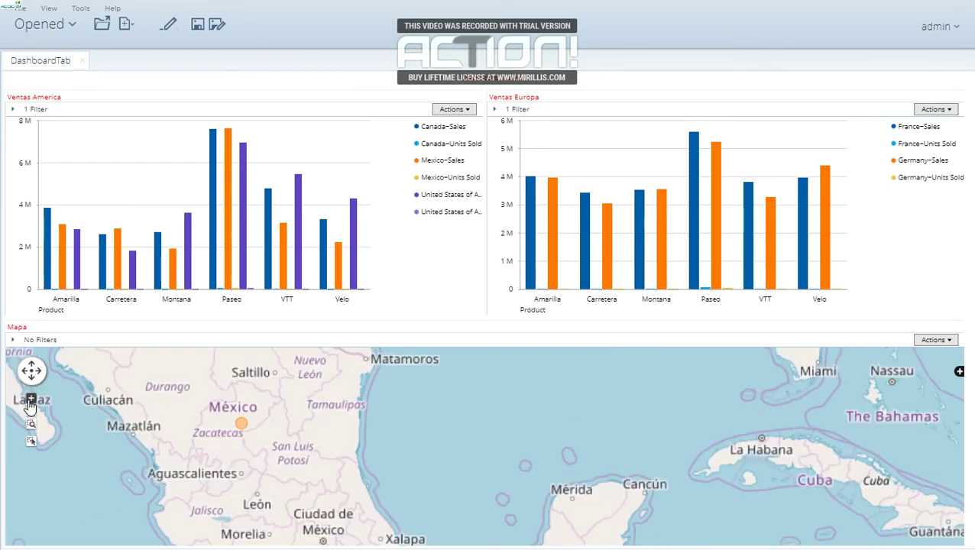
{"action": "left_click_drag", "start_coordinate": [304, 442], "coordinate": [408, 475]}
{"action": "left_click_drag", "start_coordinate": [419, 486], "coordinate": [365, 405]}
{"action": "mouse_move", "coordinate": [343, 457]}
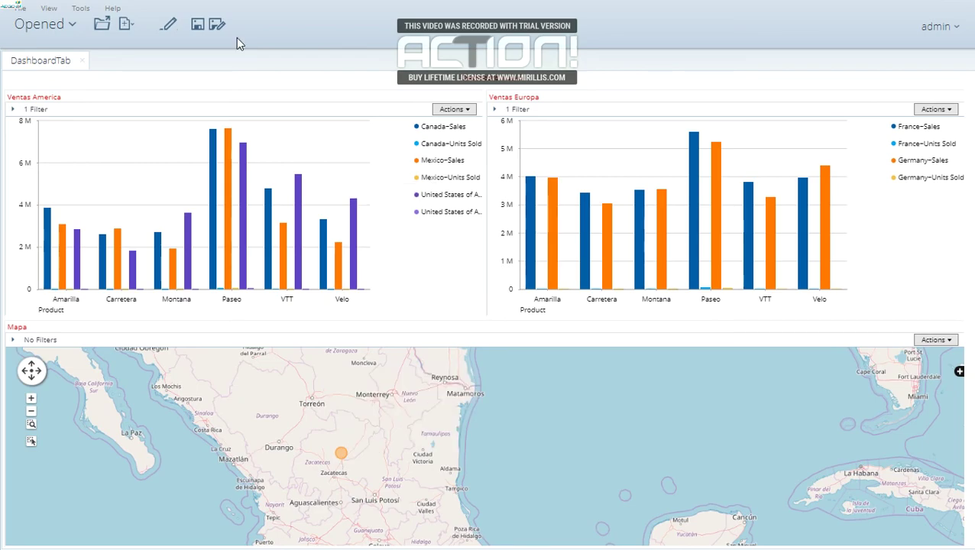
{"action": "left_click", "coordinate": [197, 27]}
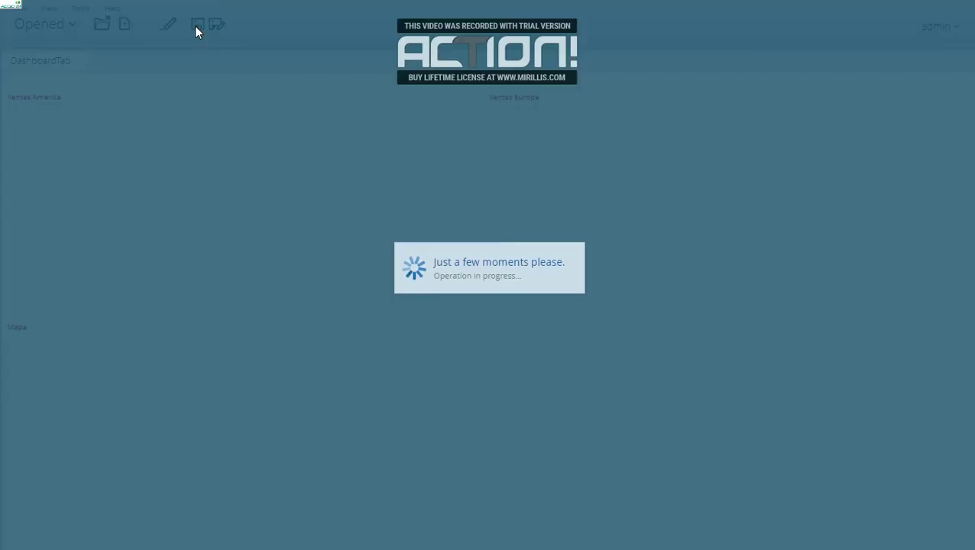